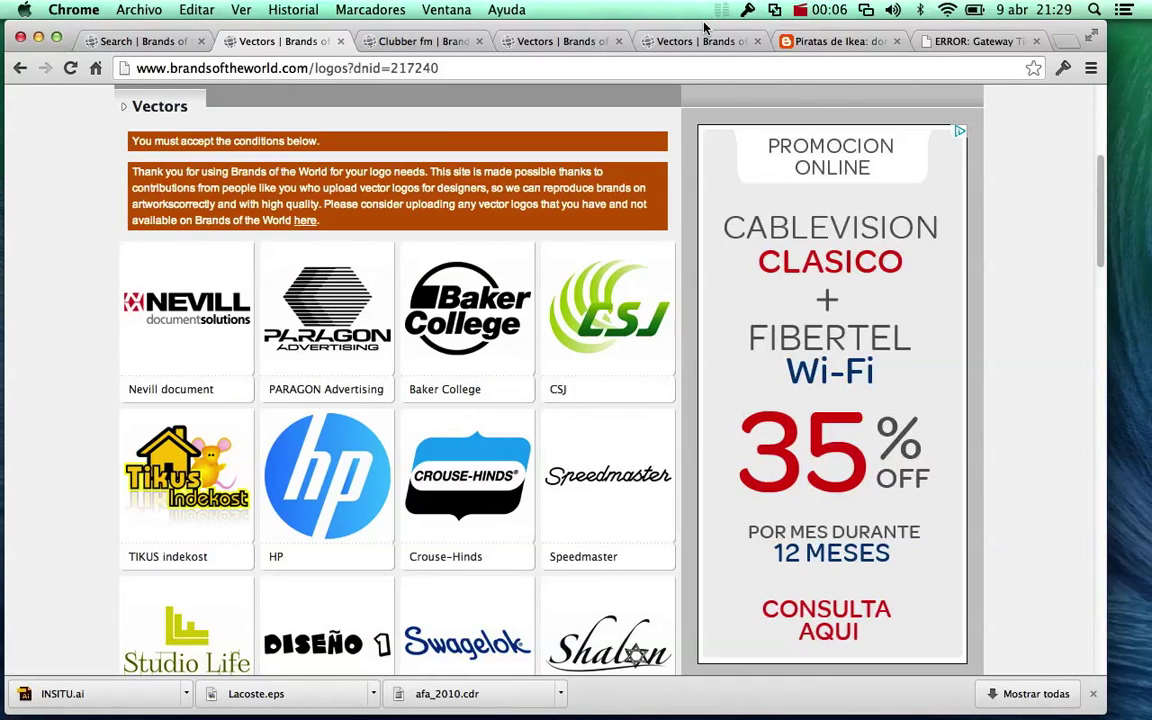
Return the browser tabs to the AFA, Lacoste and INSITU logo pages.
scroll(475, 148, "up", 3)
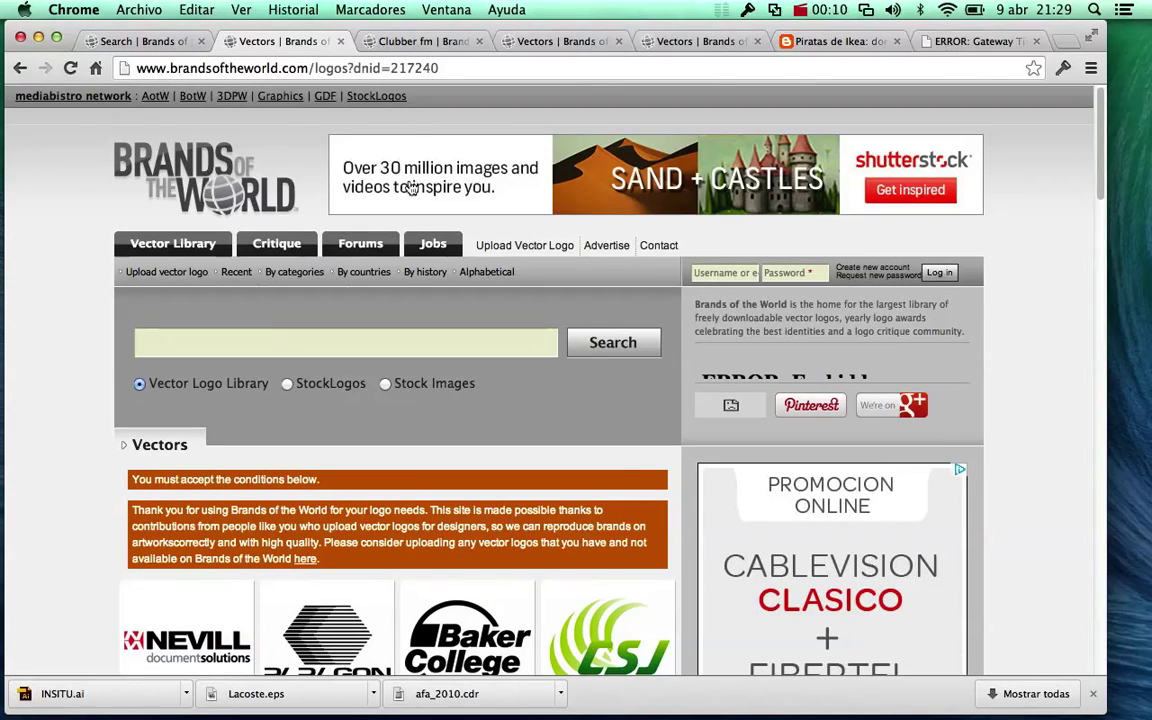
left_click(688, 41)
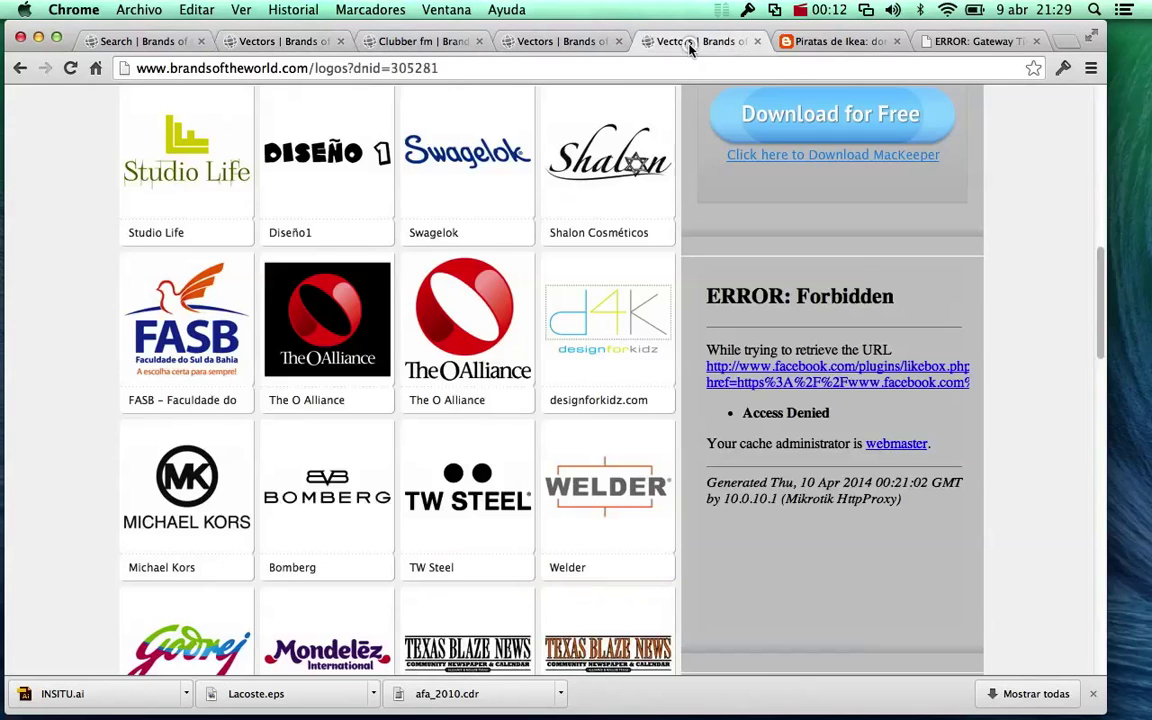
scroll(300, 200, "up", 5)
left_click(20, 67)
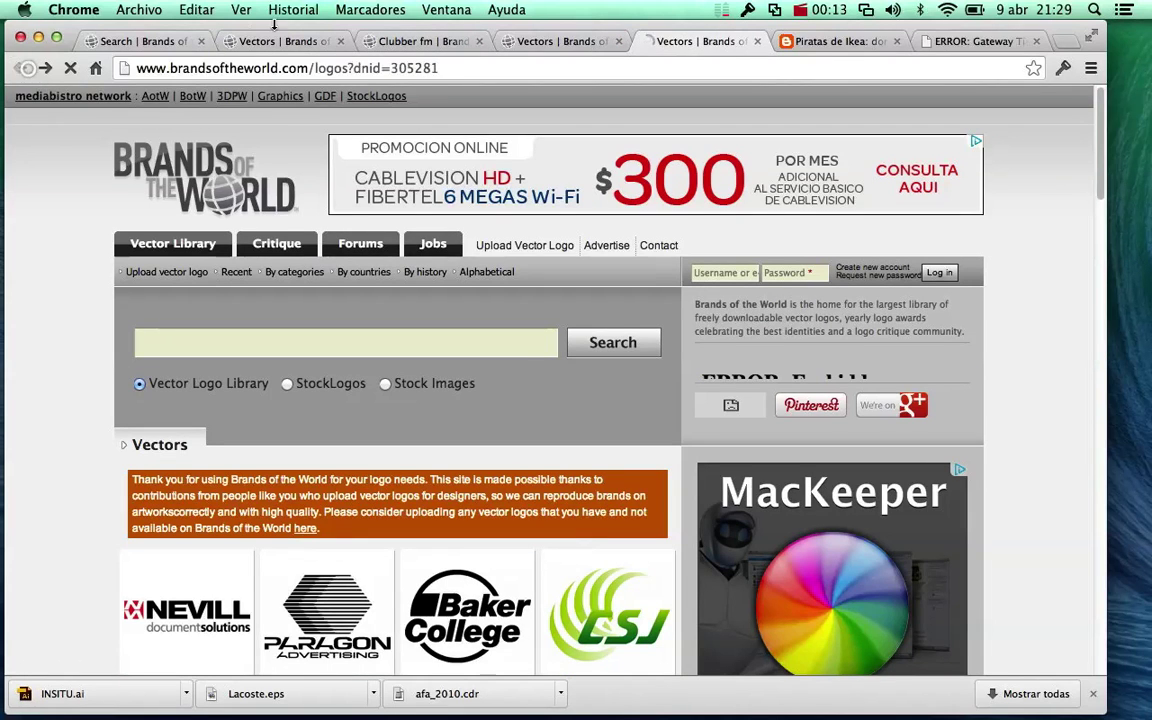
left_click(553, 41)
left_click(20, 67)
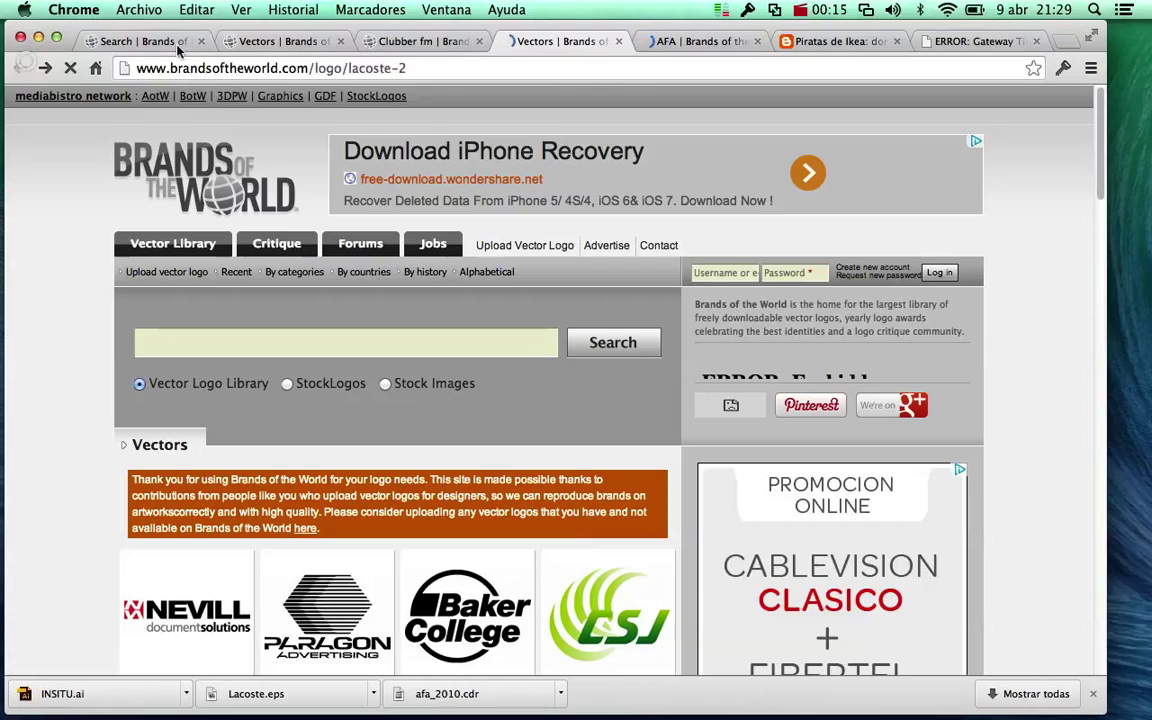
left_click(262, 41)
left_click(19, 68)
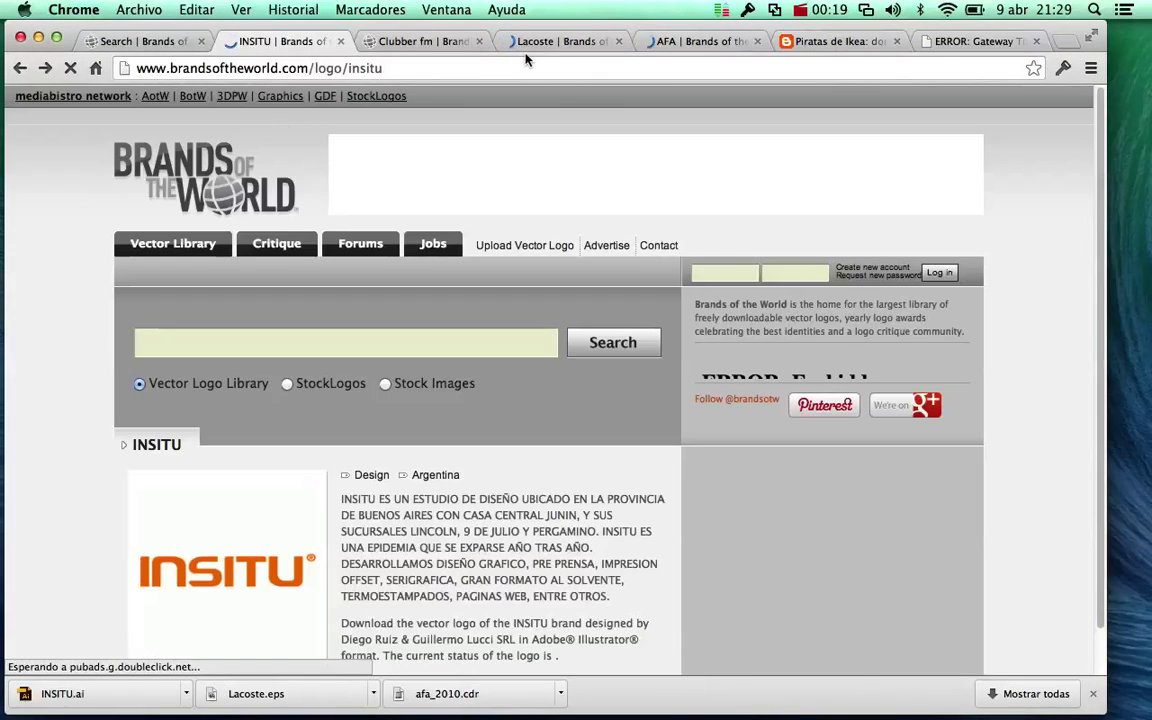
Check the vector formats listed on the Lacoste and AFA logo pages.
left_click(567, 40)
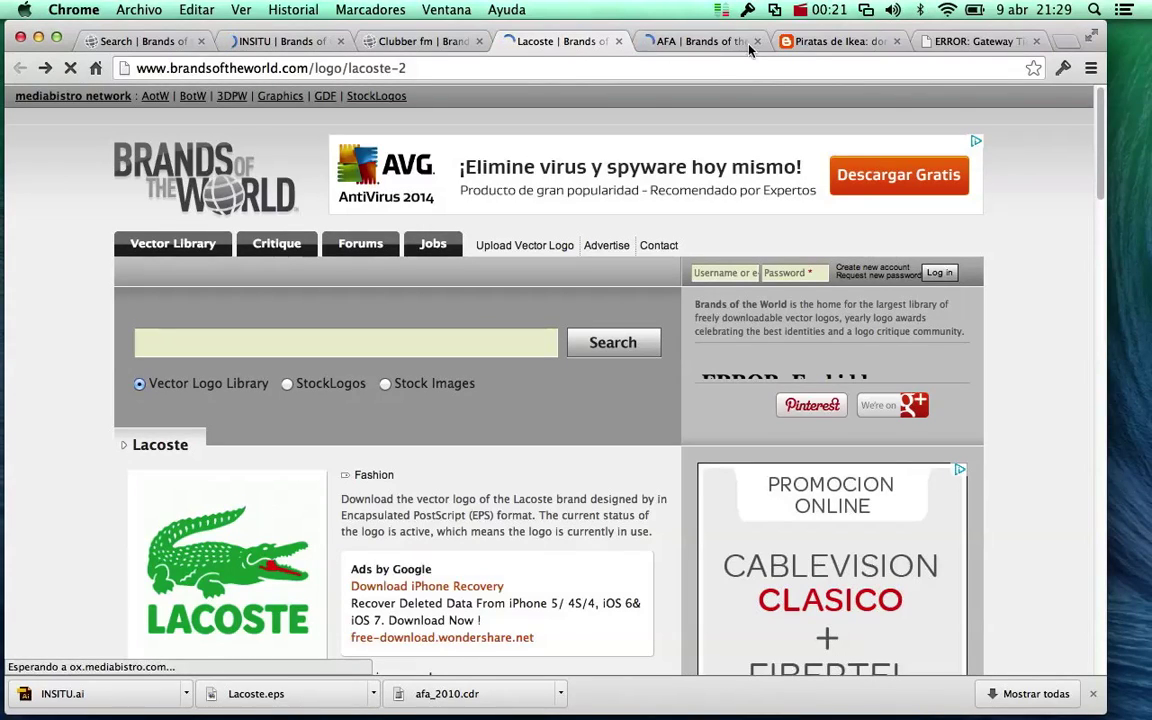
left_click(723, 40)
scroll(540, 318, "down", 10)
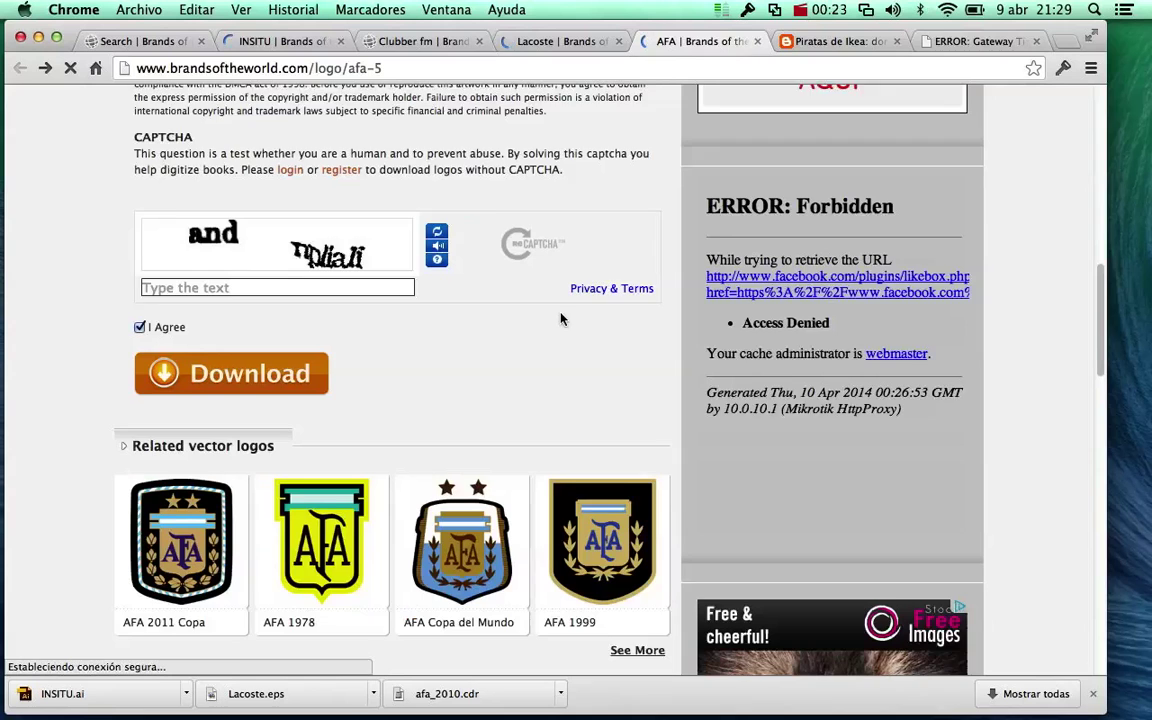
scroll(522, 317, "up", 10)
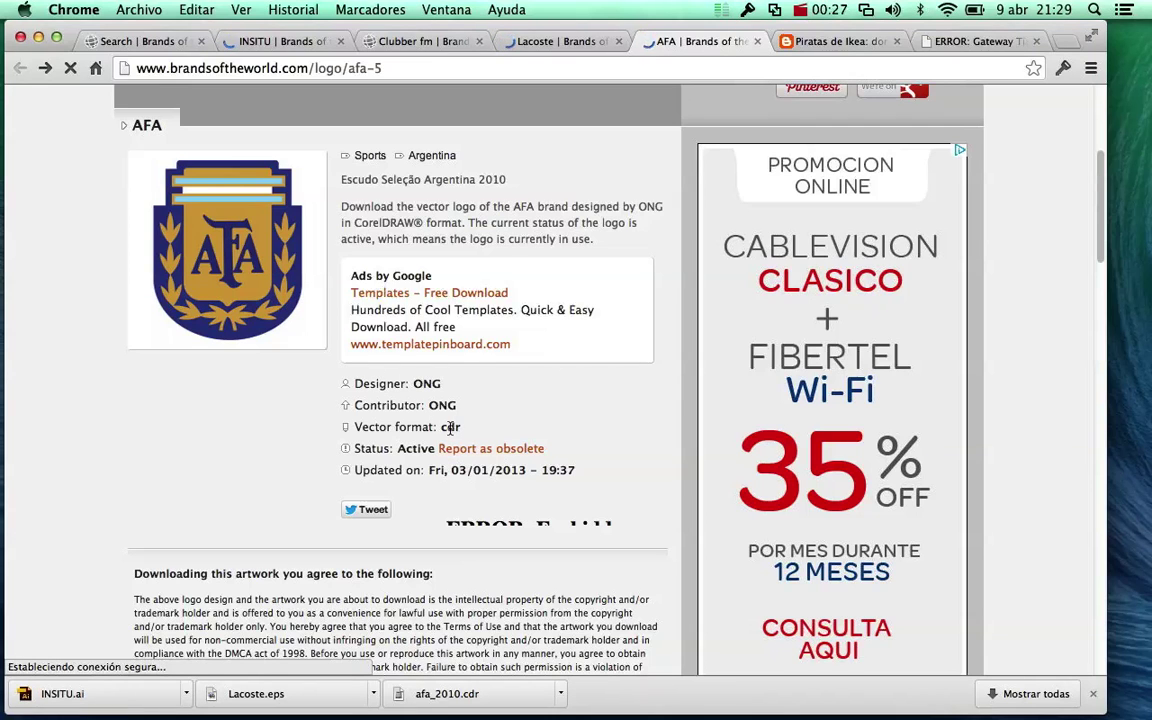
left_click(560, 41)
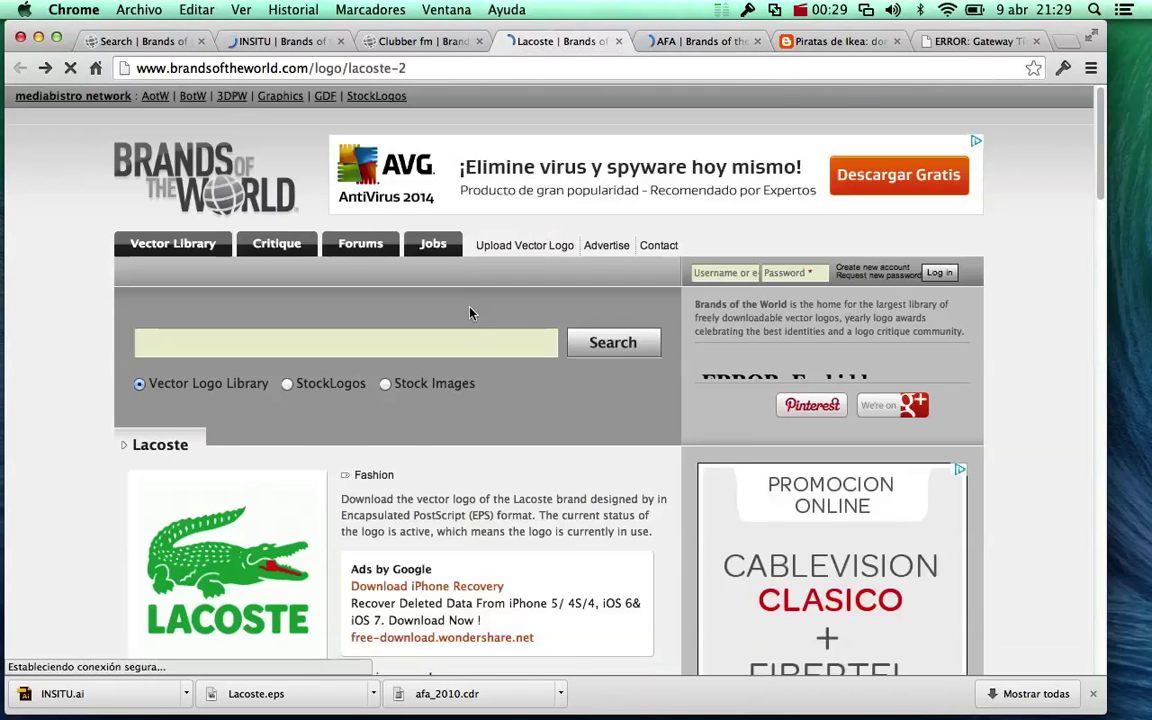
scroll(422, 278, "down", 10)
scroll(474, 340, "up", 10)
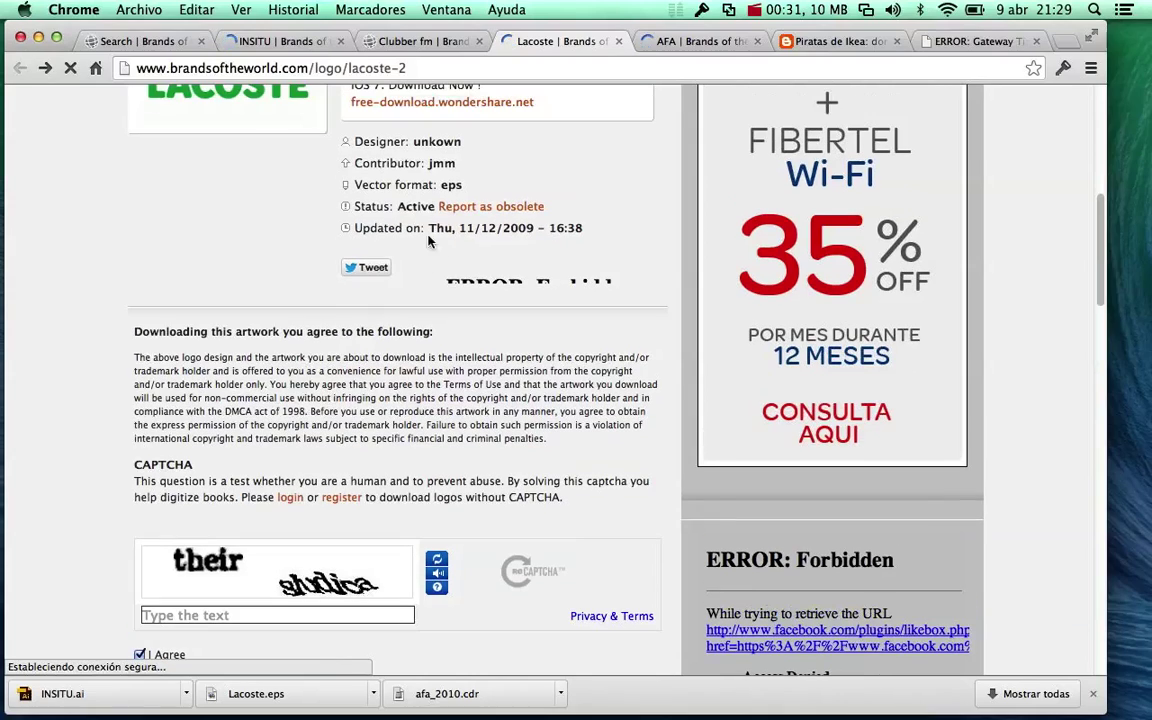
Check the INSITU page's vector format, then settle on the Lacoste eps page.
left_click(303, 41)
scroll(339, 250, "down", 10)
scroll(391, 267, "down", 3)
scroll(391, 267, "up", 3)
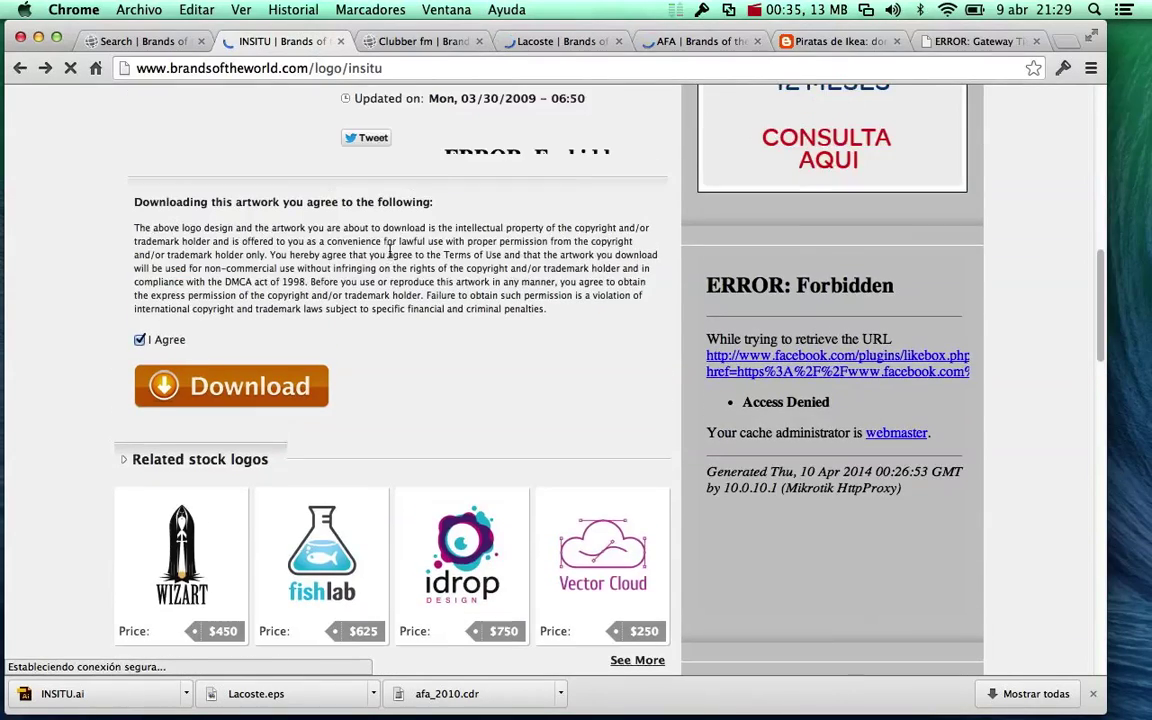
scroll(399, 236, "up", 3)
scroll(399, 236, "up", 1)
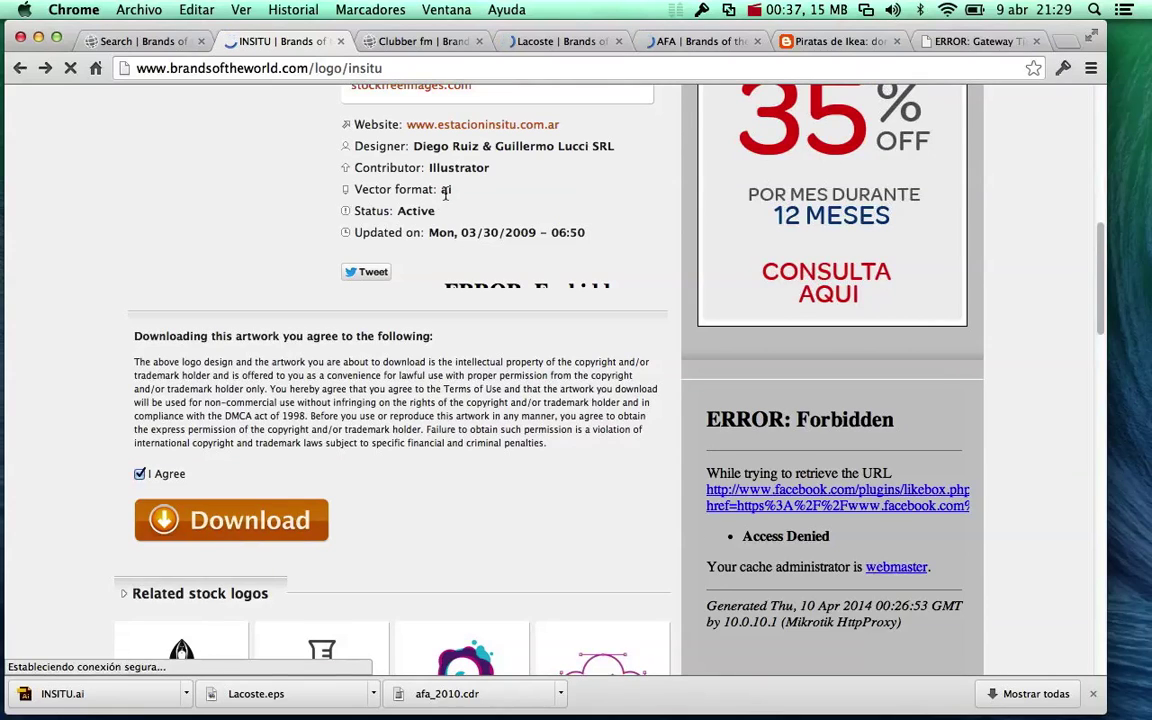
scroll(445, 195, "up", 9)
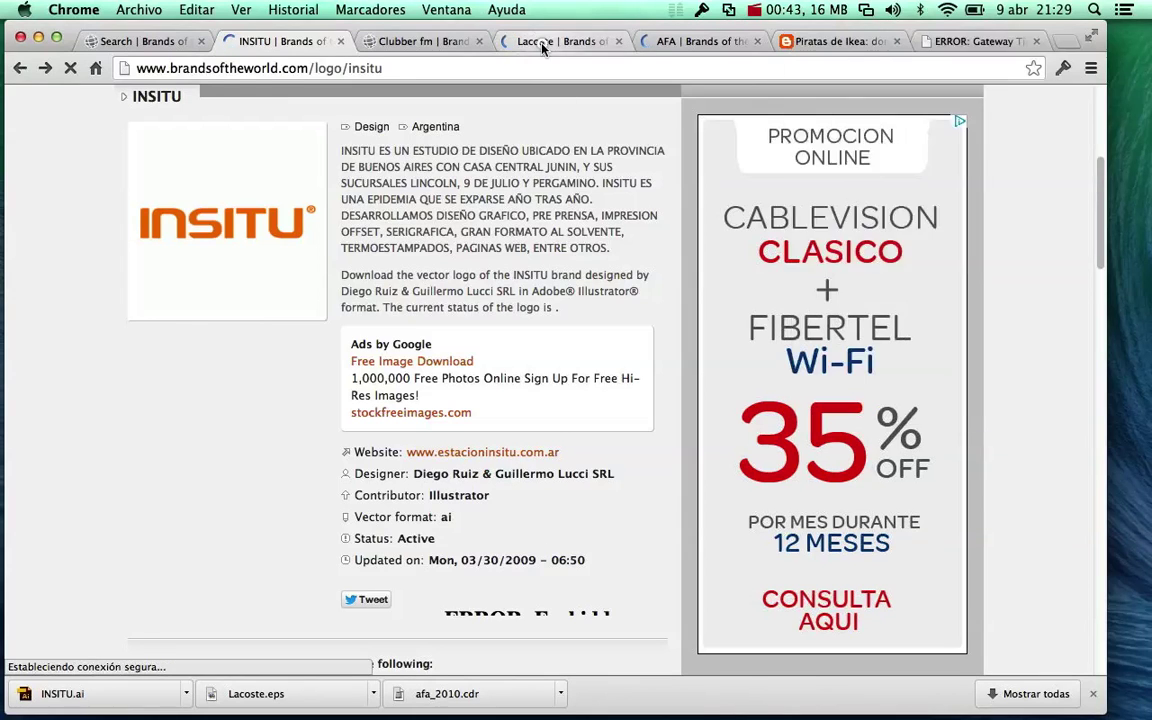
left_click(513, 42)
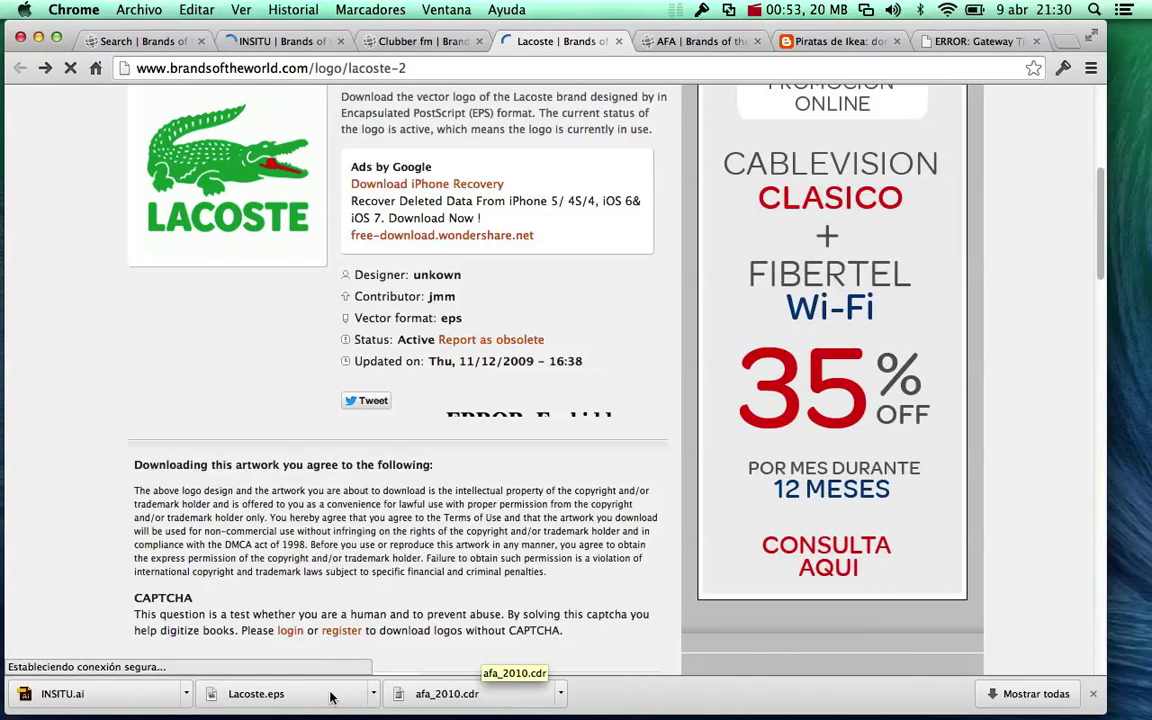
Reveal INSITU.ai in Finder's Descargas folder and open it in Illustrator.
left_click(186, 693)
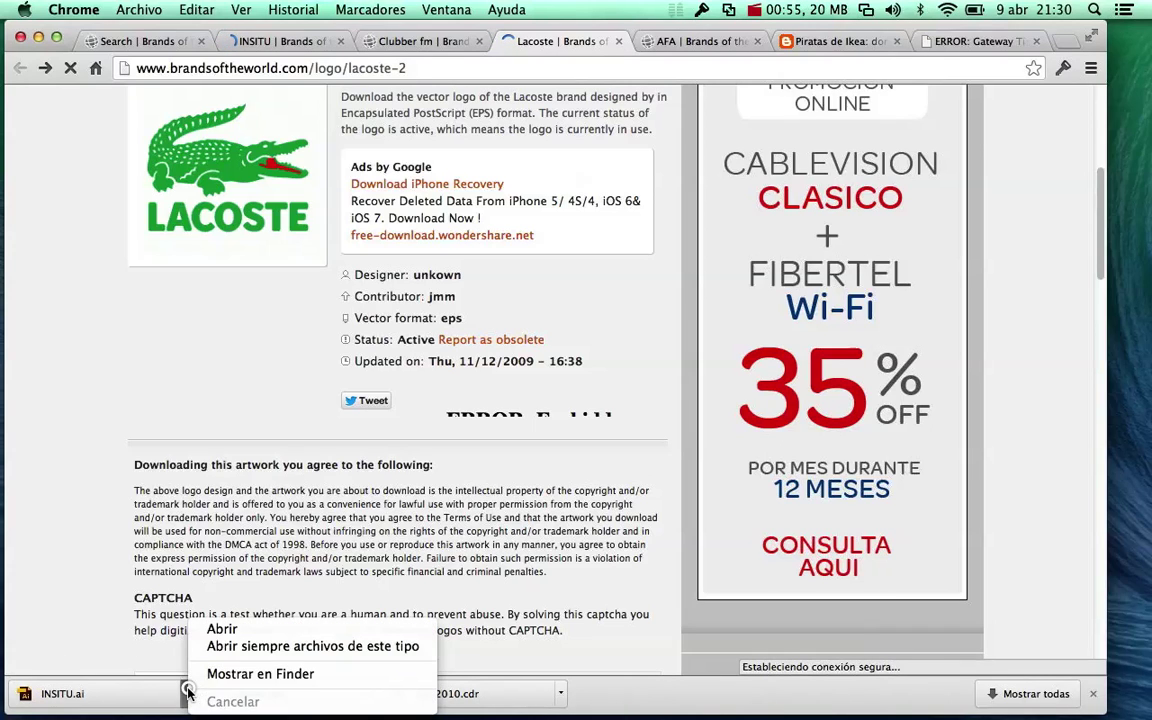
left_click(240, 674)
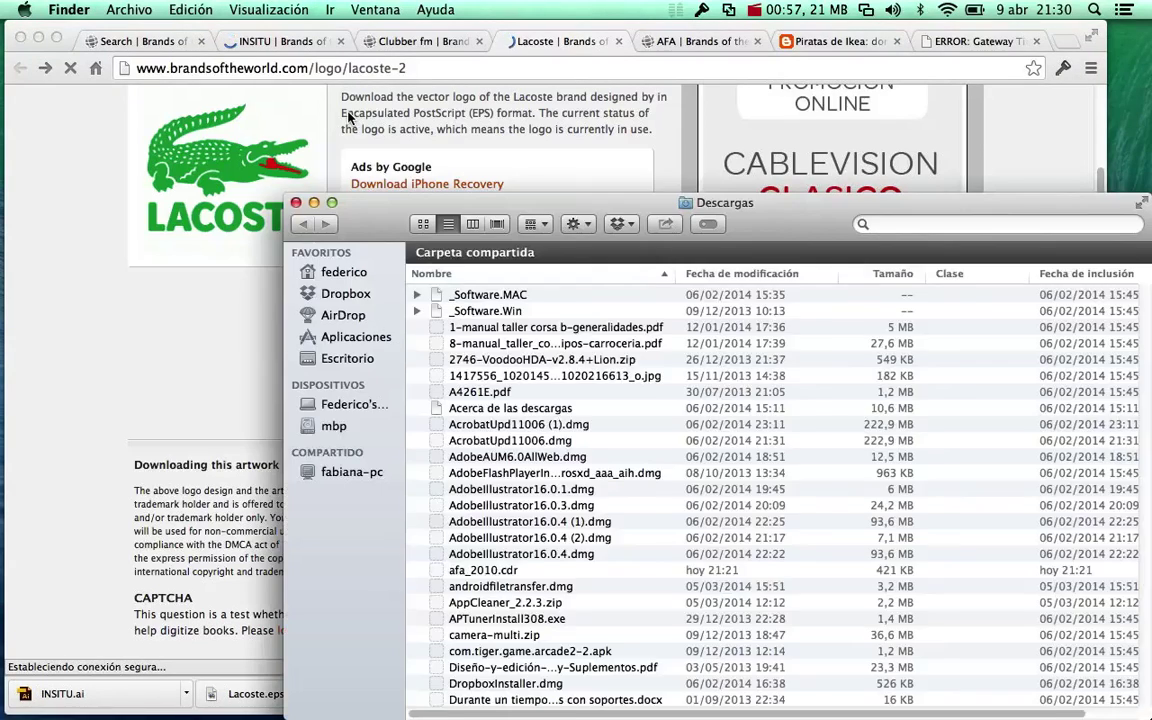
left_click_drag(337, 202, 1114, 136)
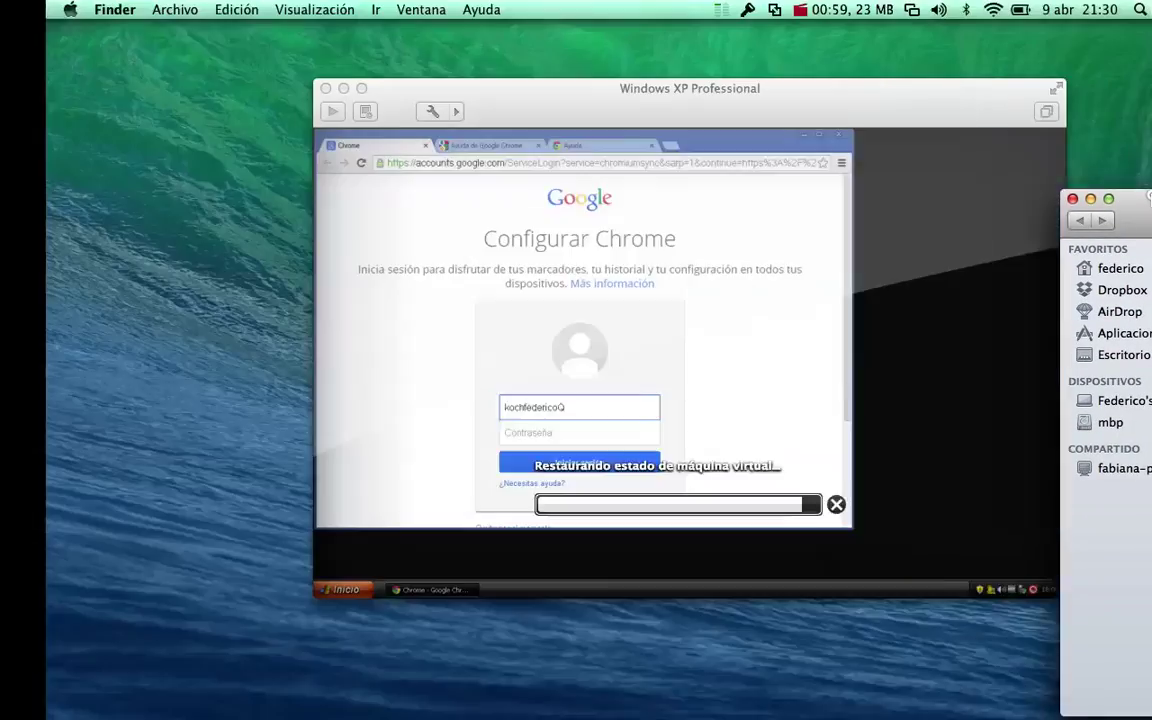
left_click_drag(274, 126, 196, 149)
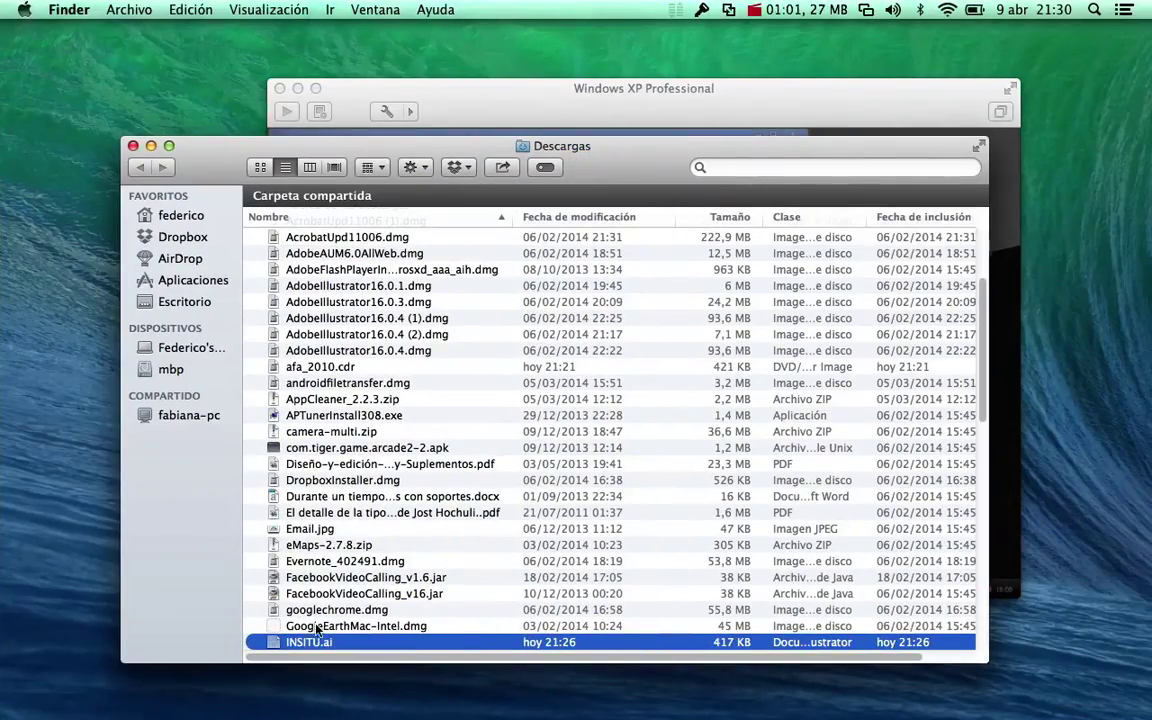
double_click(296, 642)
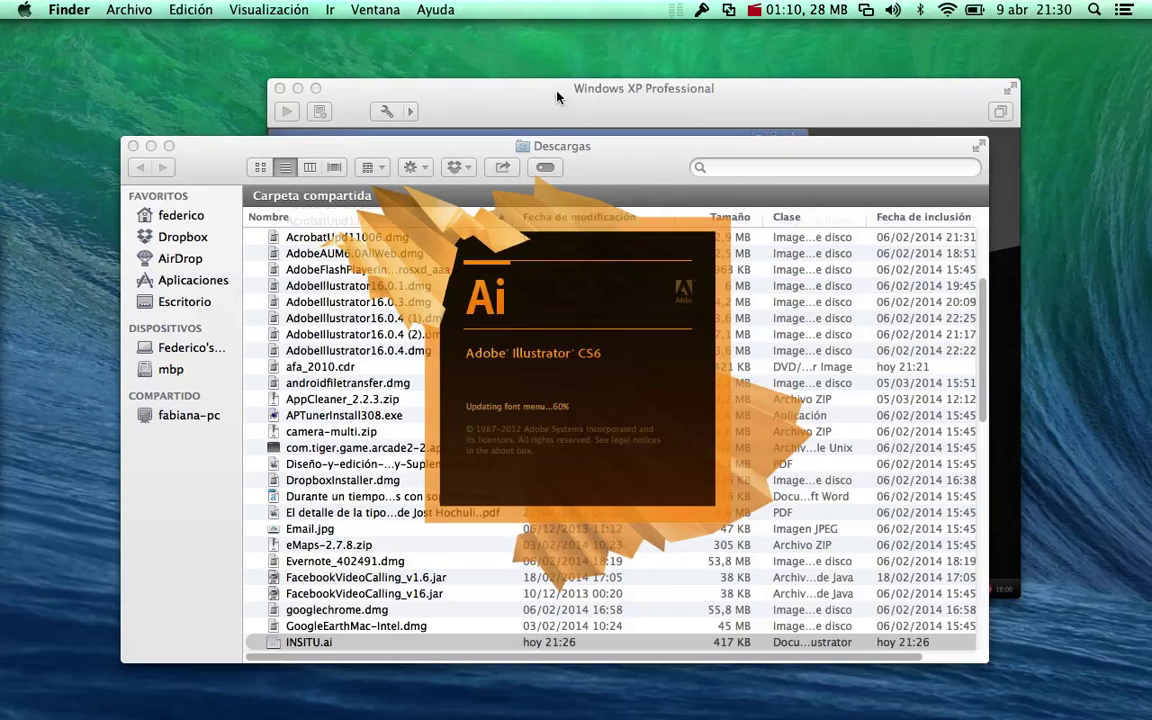
left_click(500, 81)
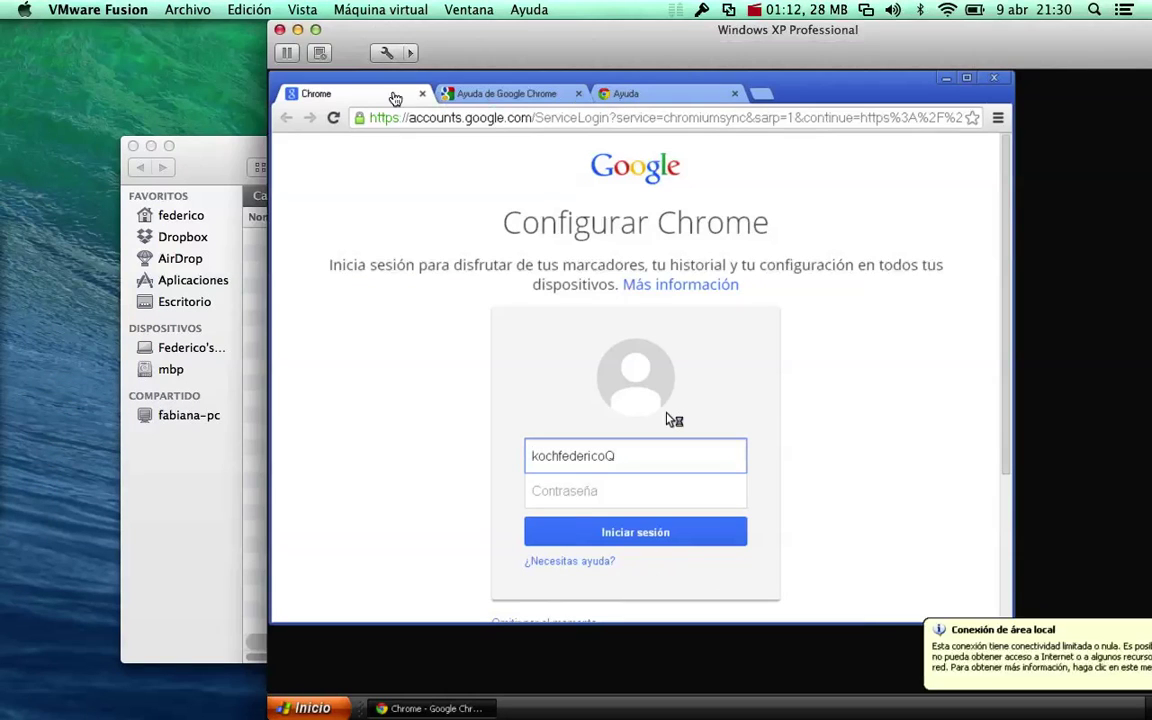
Close Chrome in the Windows XP VM, dismiss the network notice, and launch Illustrator CS6.
left_click(212, 152)
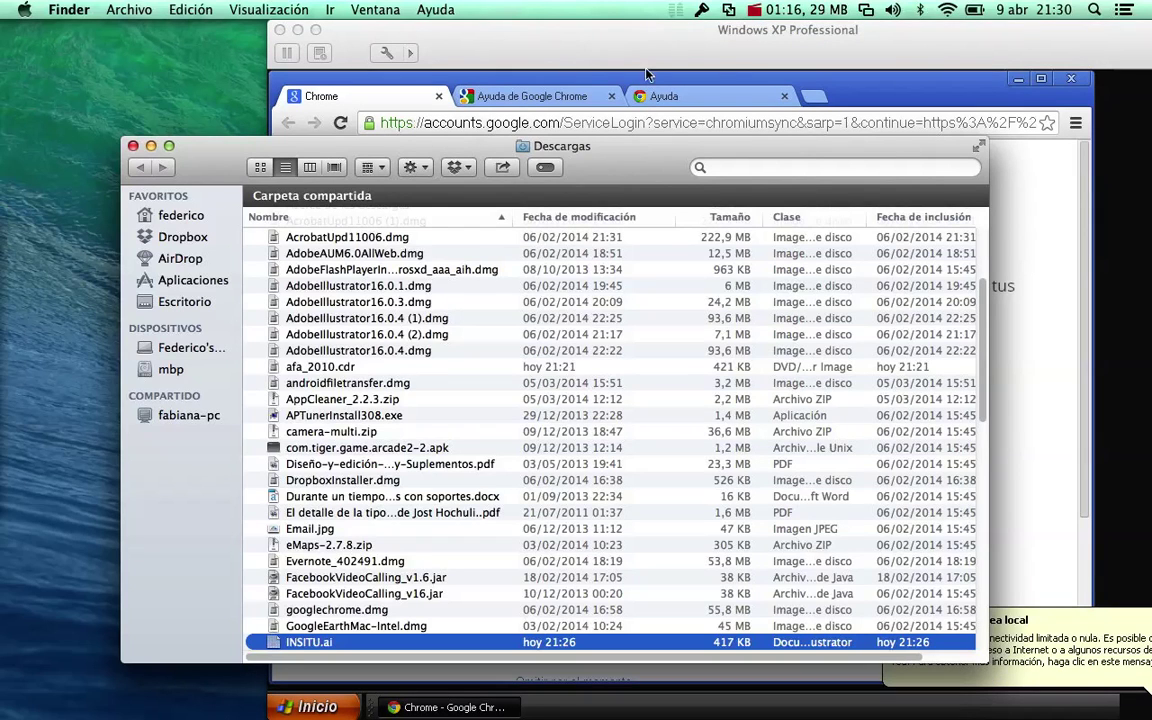
left_click(971, 47)
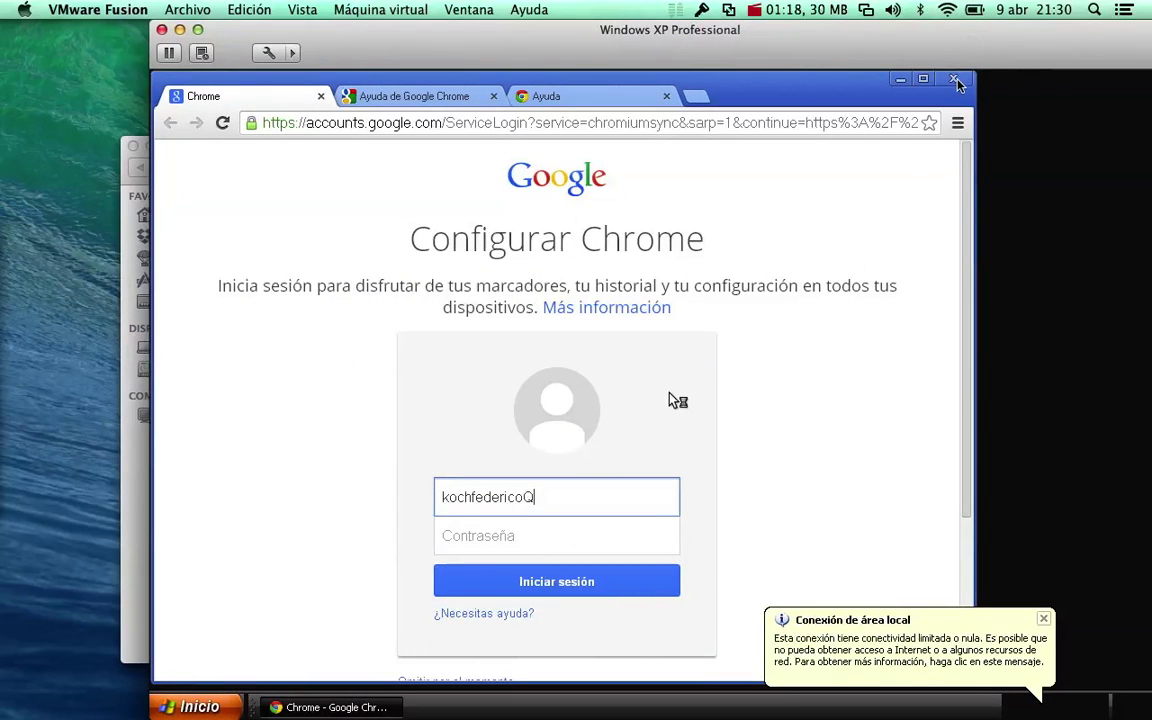
left_click(953, 79)
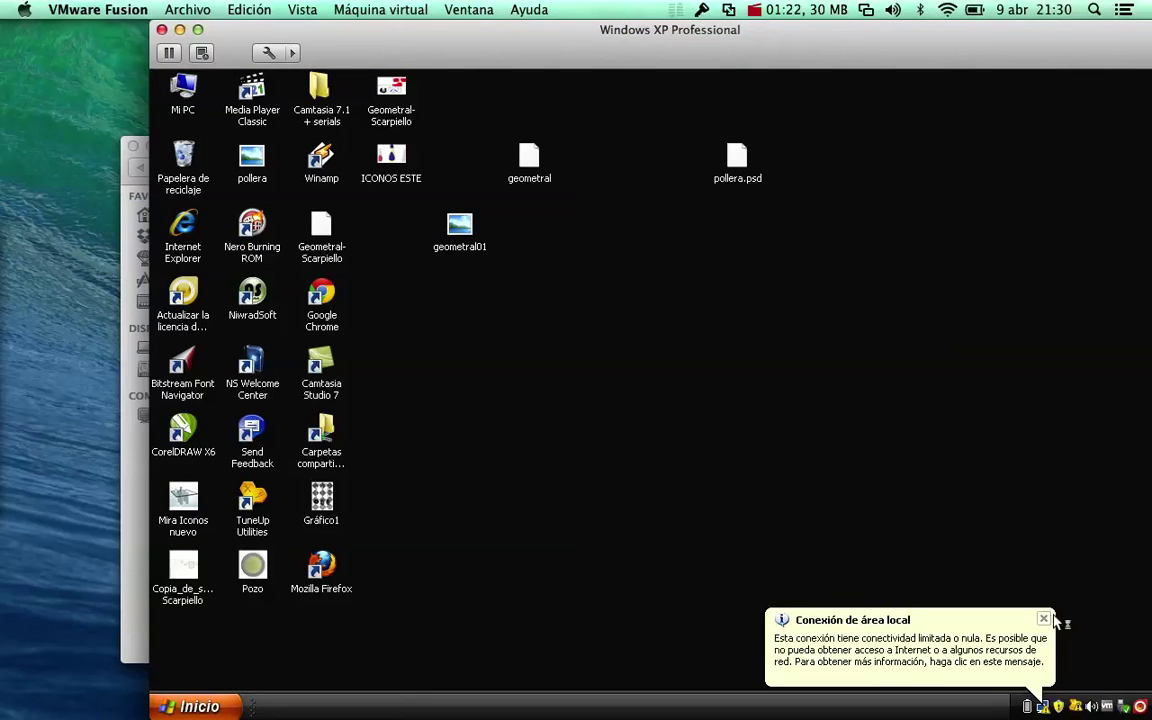
left_click(942, 620)
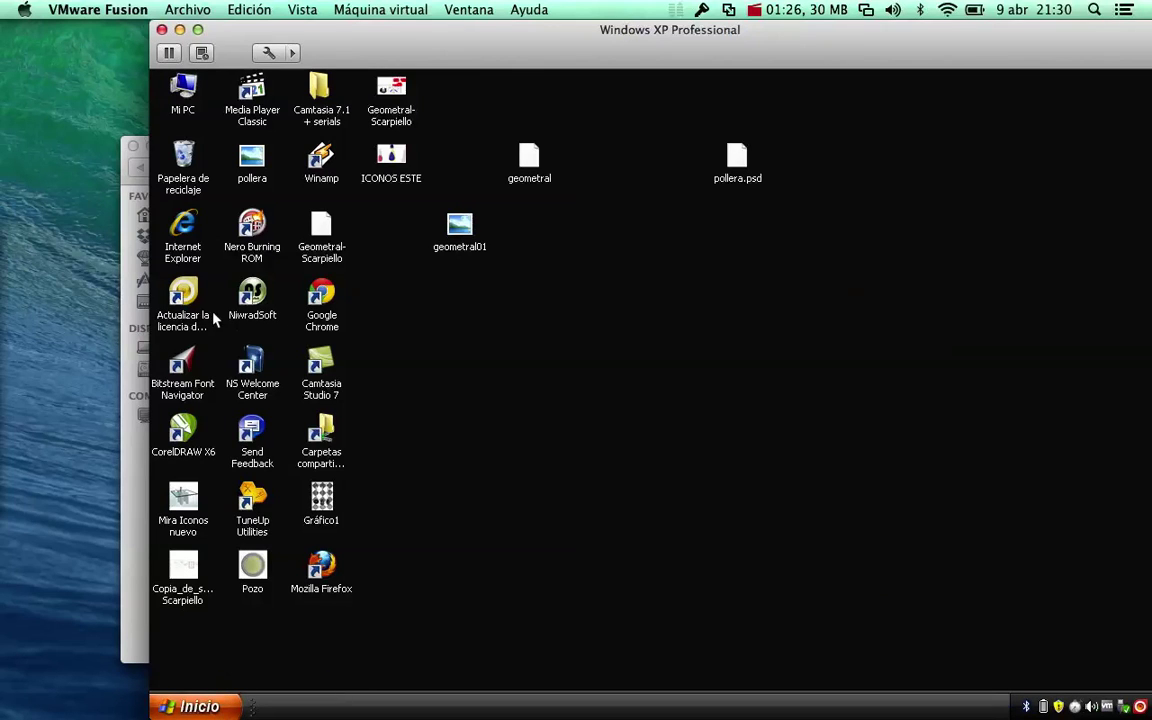
mouse_move(3, 404)
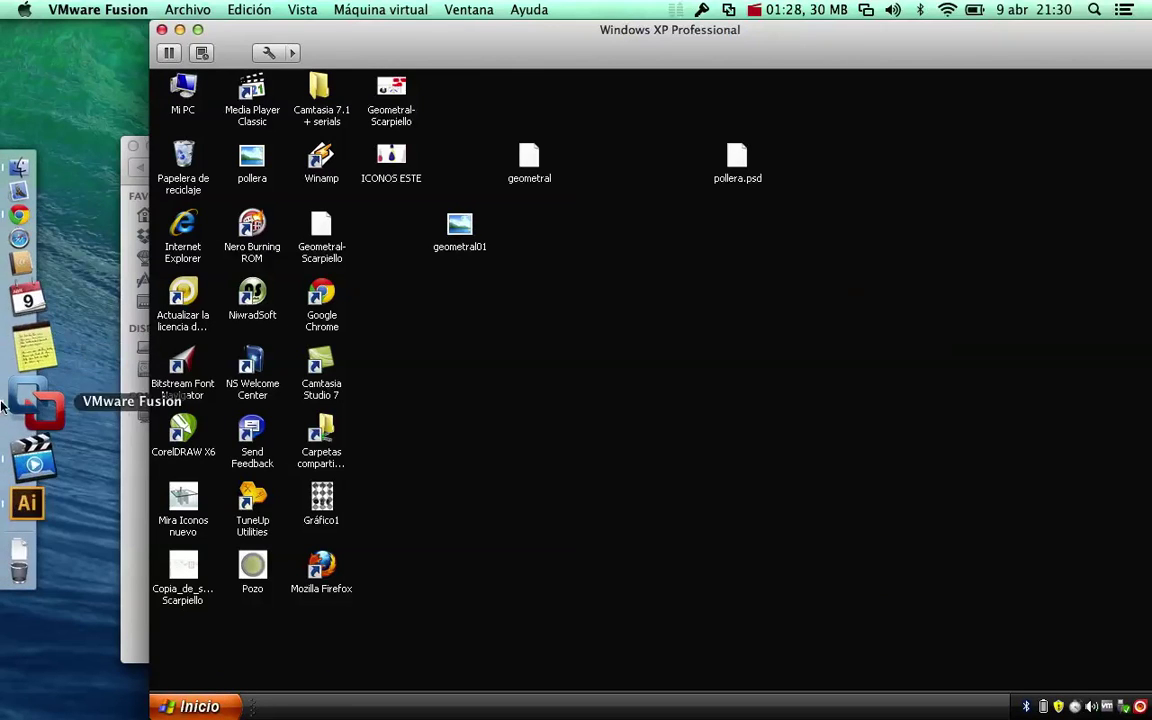
left_click(9, 452)
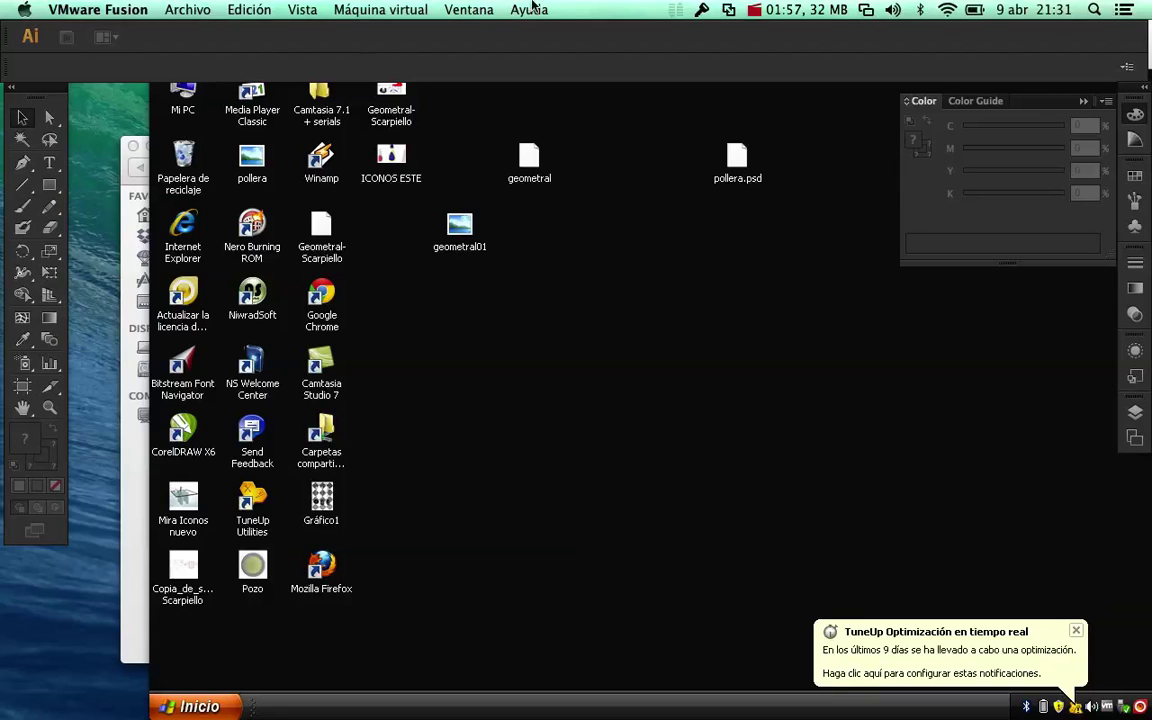
Zoom in on the INSITU lettering, select the whole logo, and return to 100%.
left_click(789, 9)
left_click(790, 46)
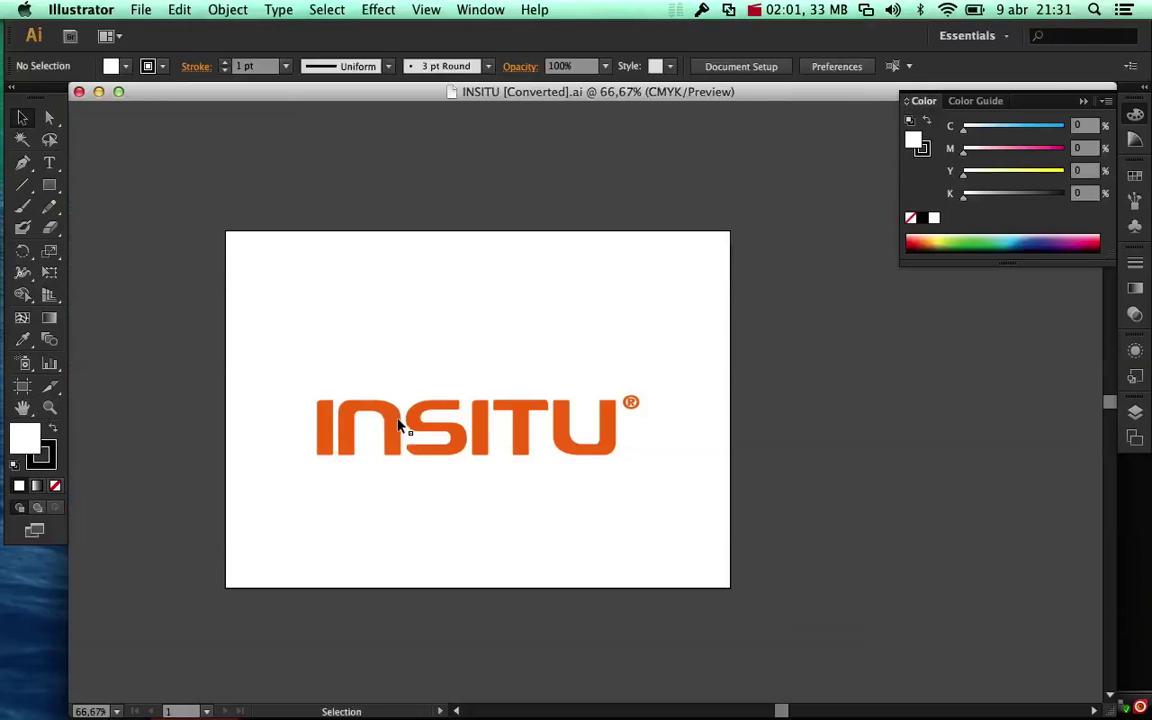
mouse_move(499, 425)
left_mouse_down()
mouse_move(528, 362)
mouse_move(576, 404)
left_mouse_up()
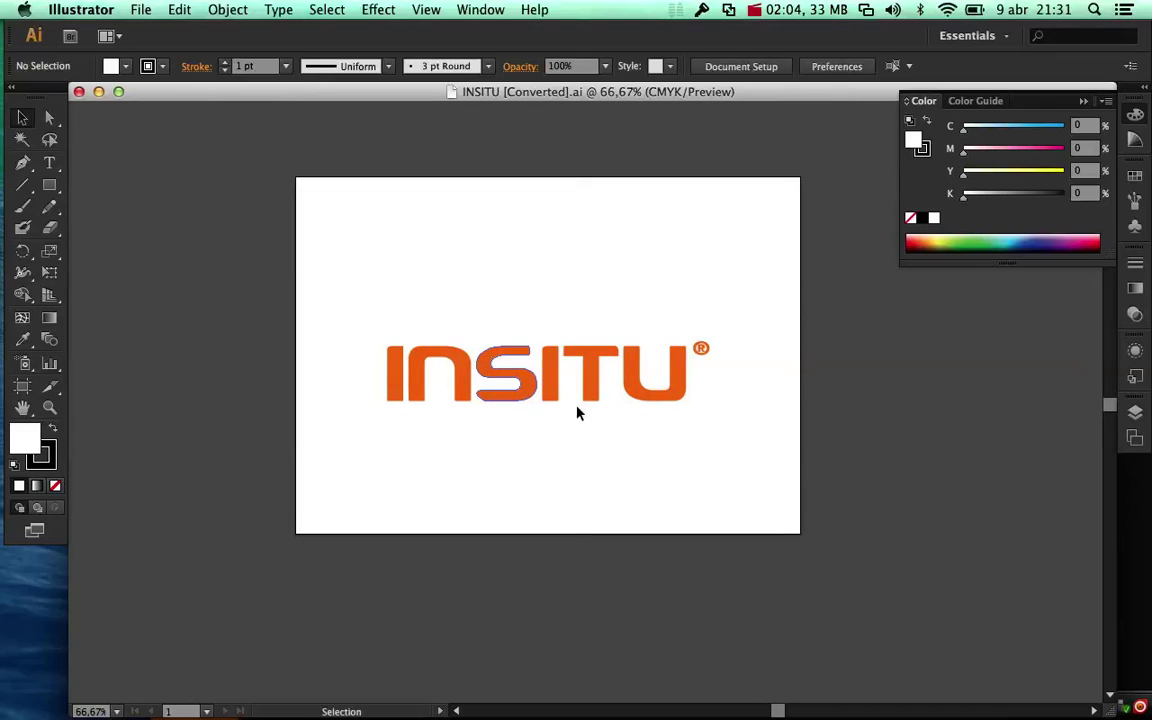
key("super+space")
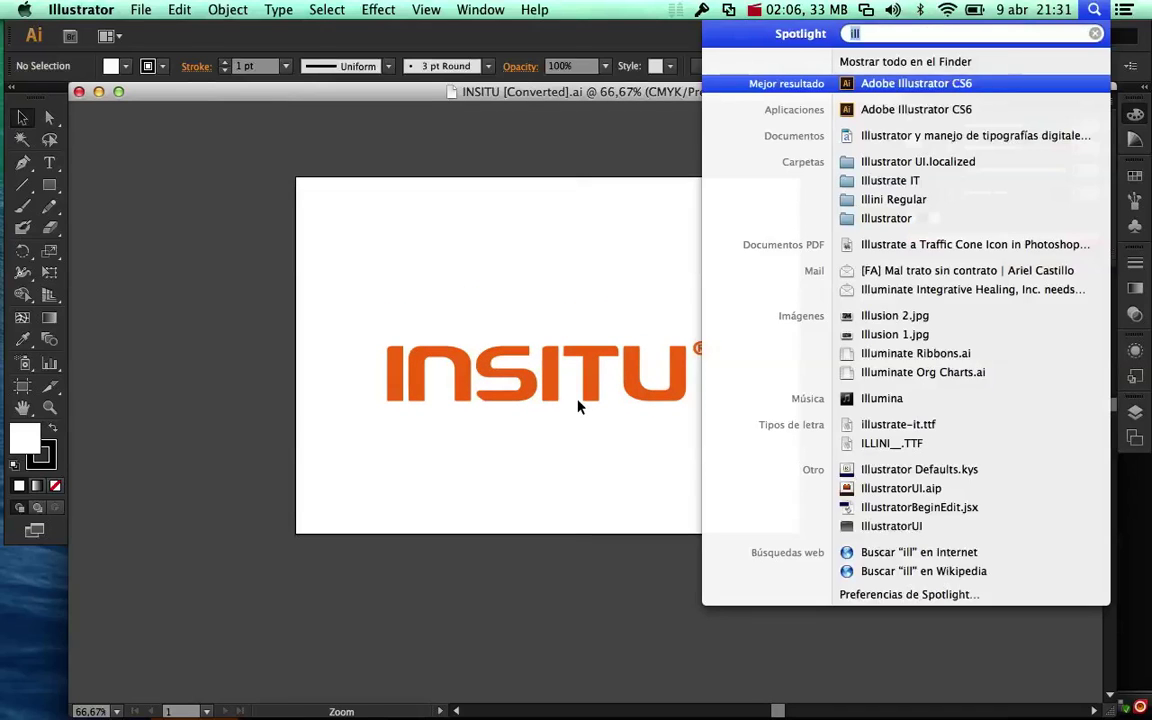
key("super+space")
key("super+space")
left_click(567, 390)
left_click(532, 372)
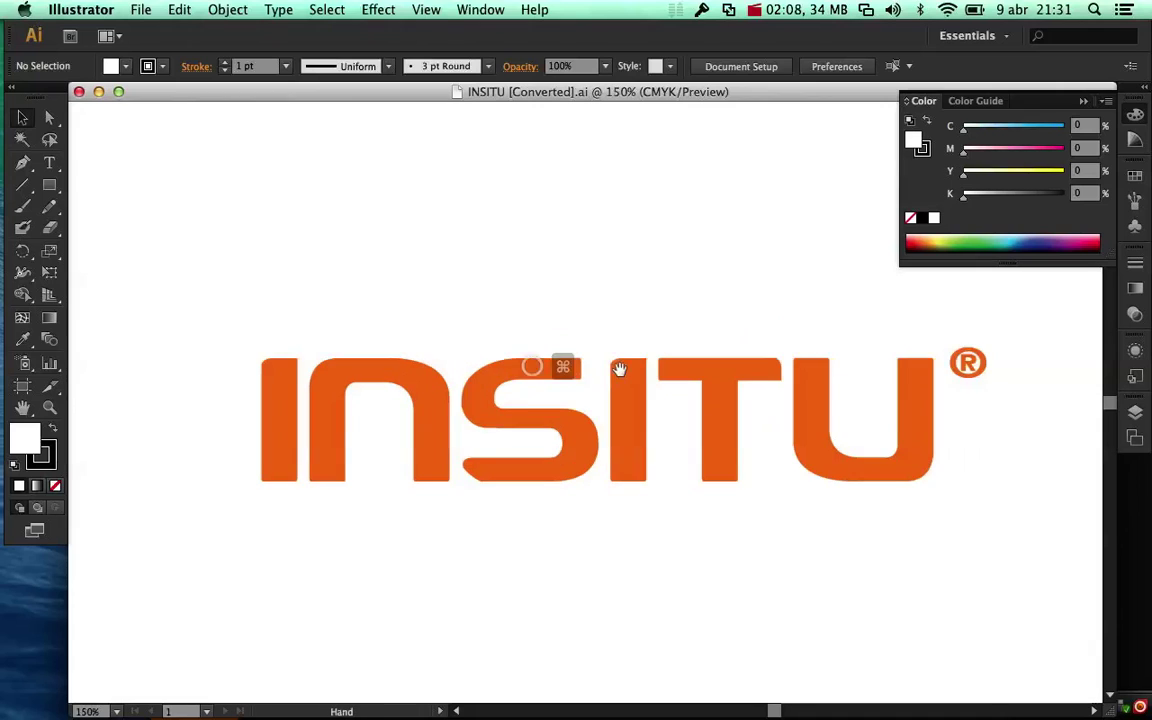
left_click(603, 390)
key("super+minus")
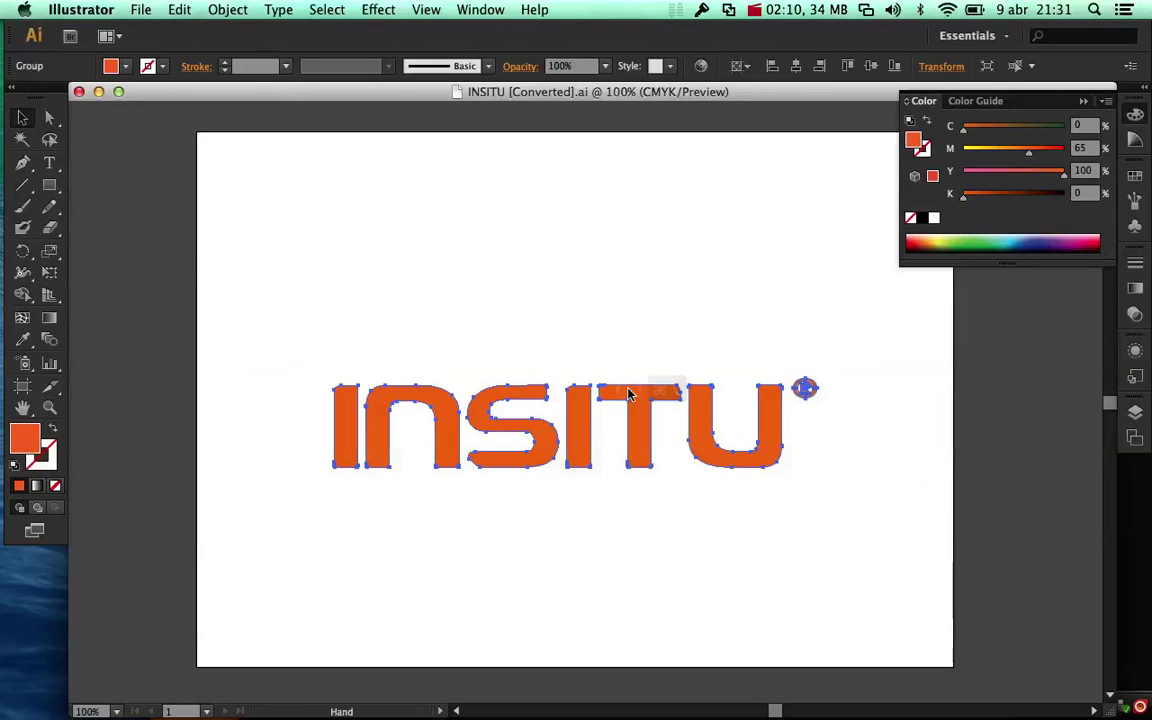
Move the Descargas window aside and return to the INSITU document.
key("super+alt+space")
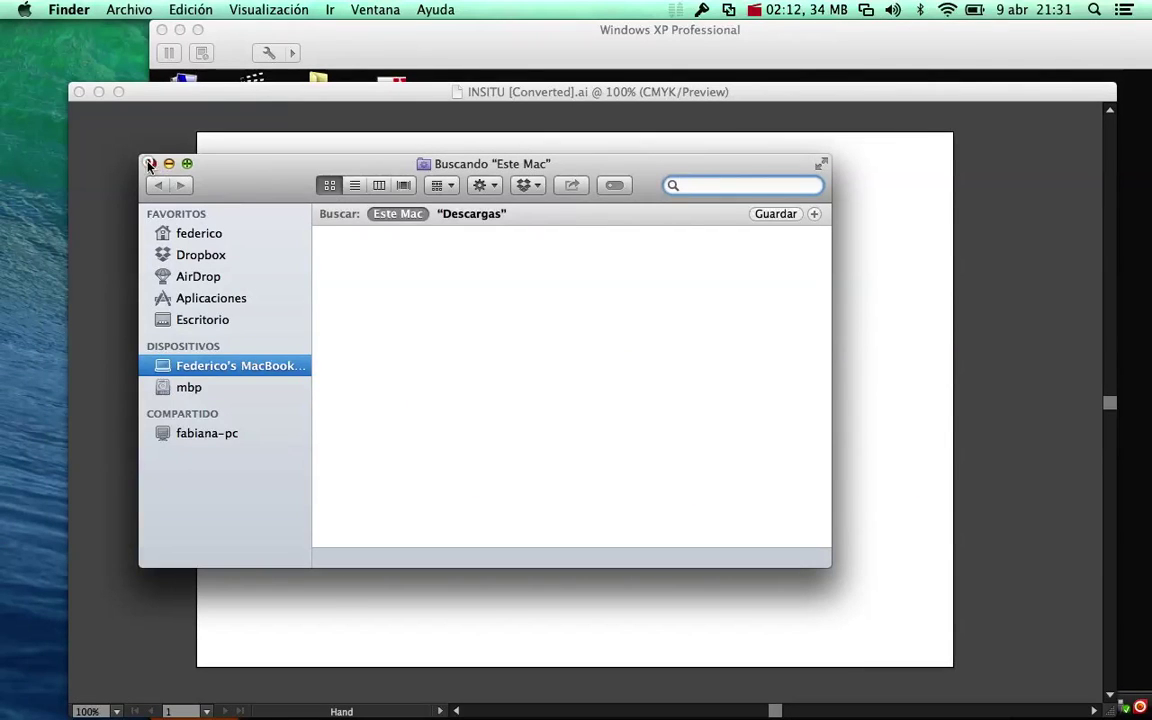
left_click(158, 185)
left_click_drag(232, 172, 200, 311)
key("super+tab")
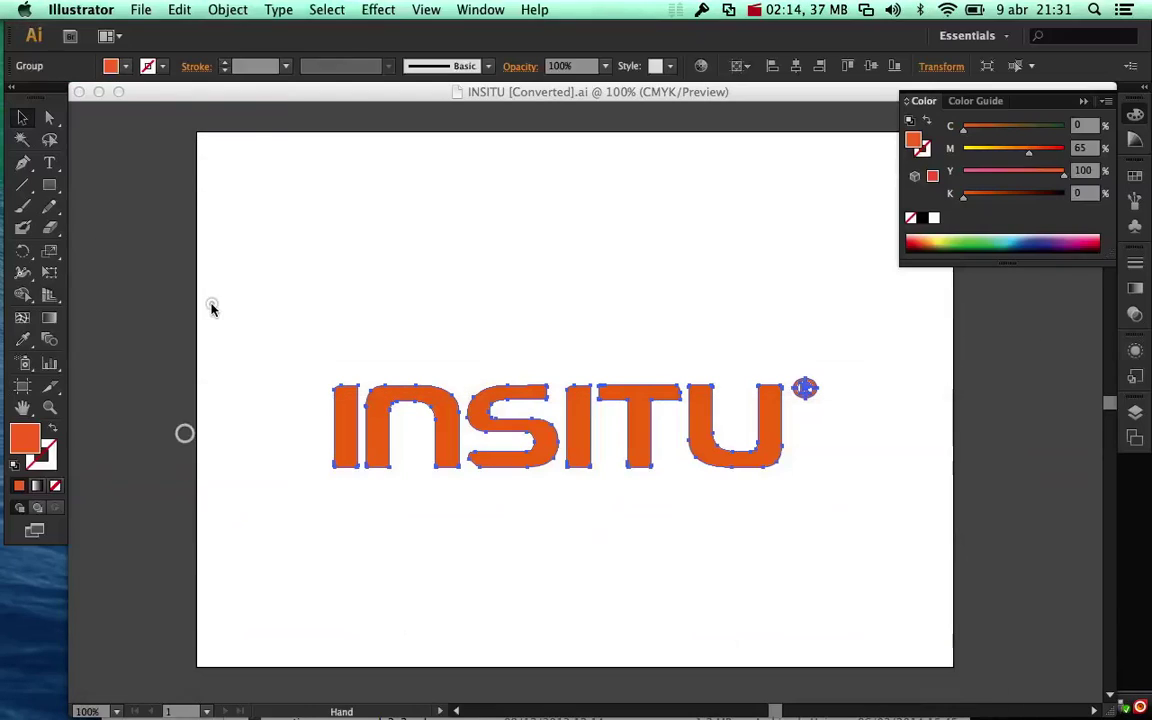
left_click(150, 9)
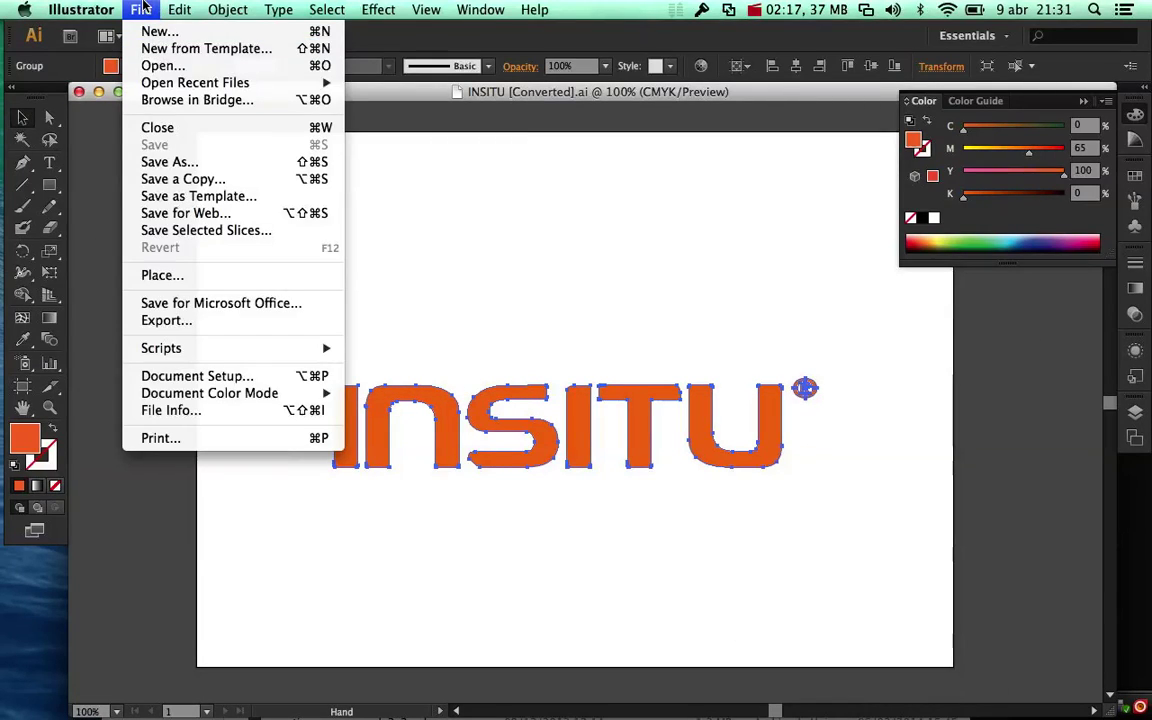
Save the logo in Illustrator EPS (eps) format into the Descargas folder.
left_click(160, 163)
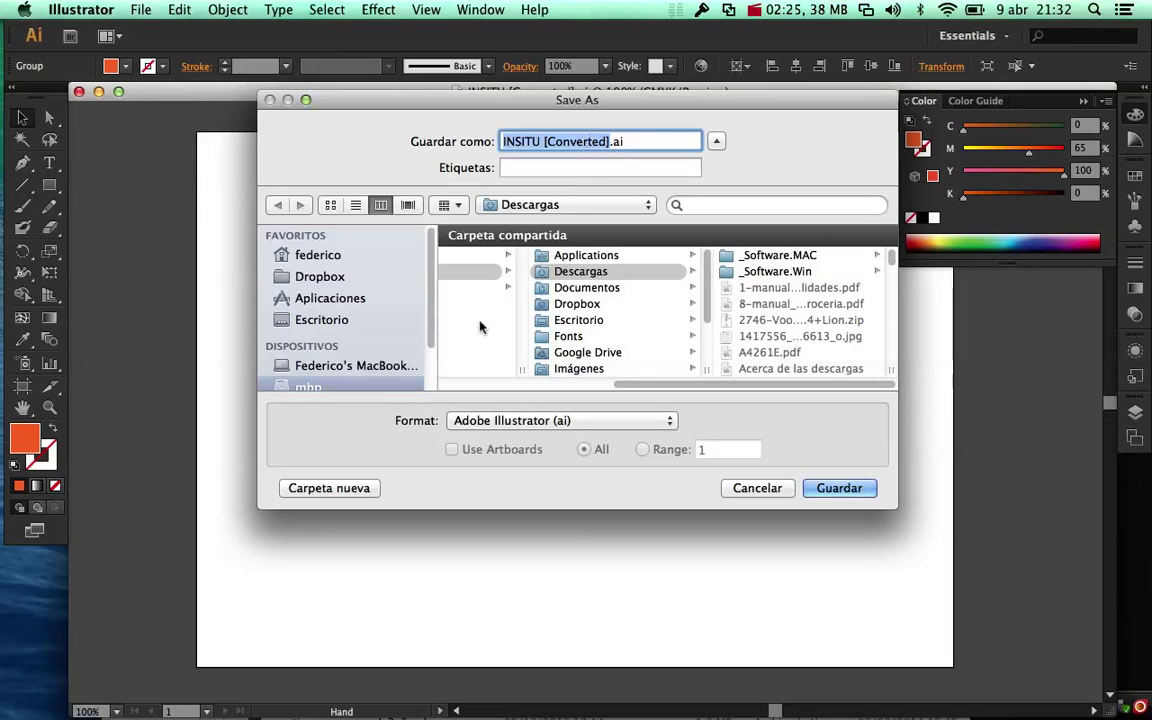
left_click(518, 424)
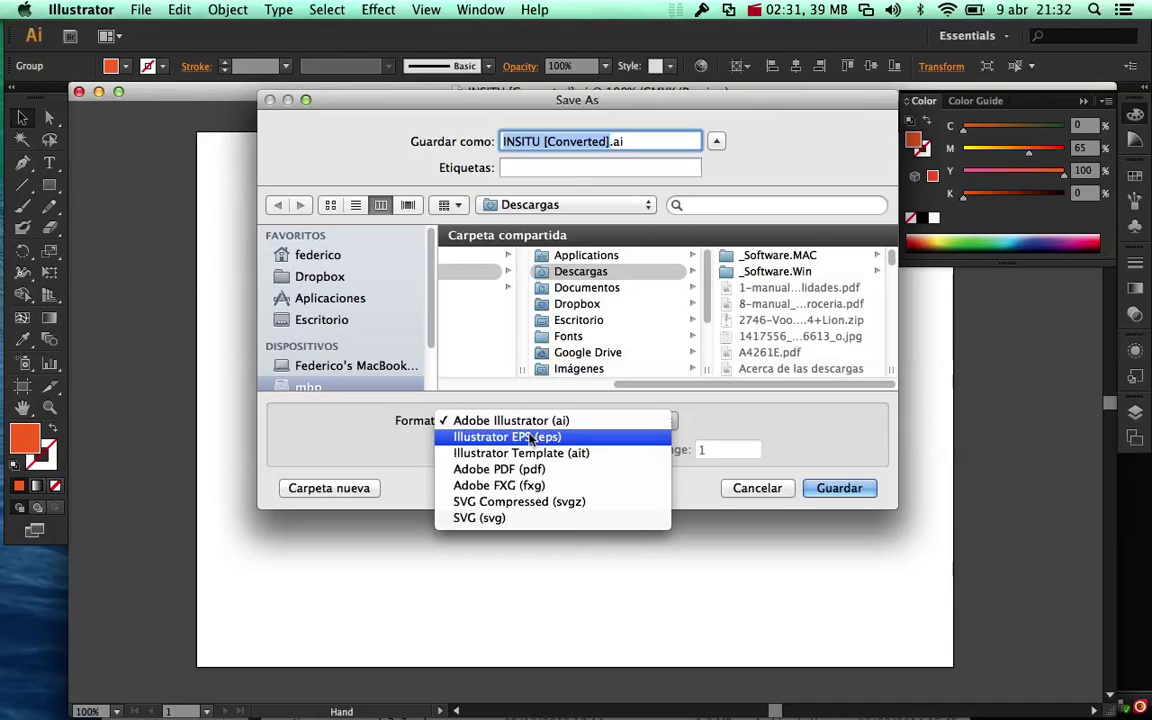
left_click(531, 440)
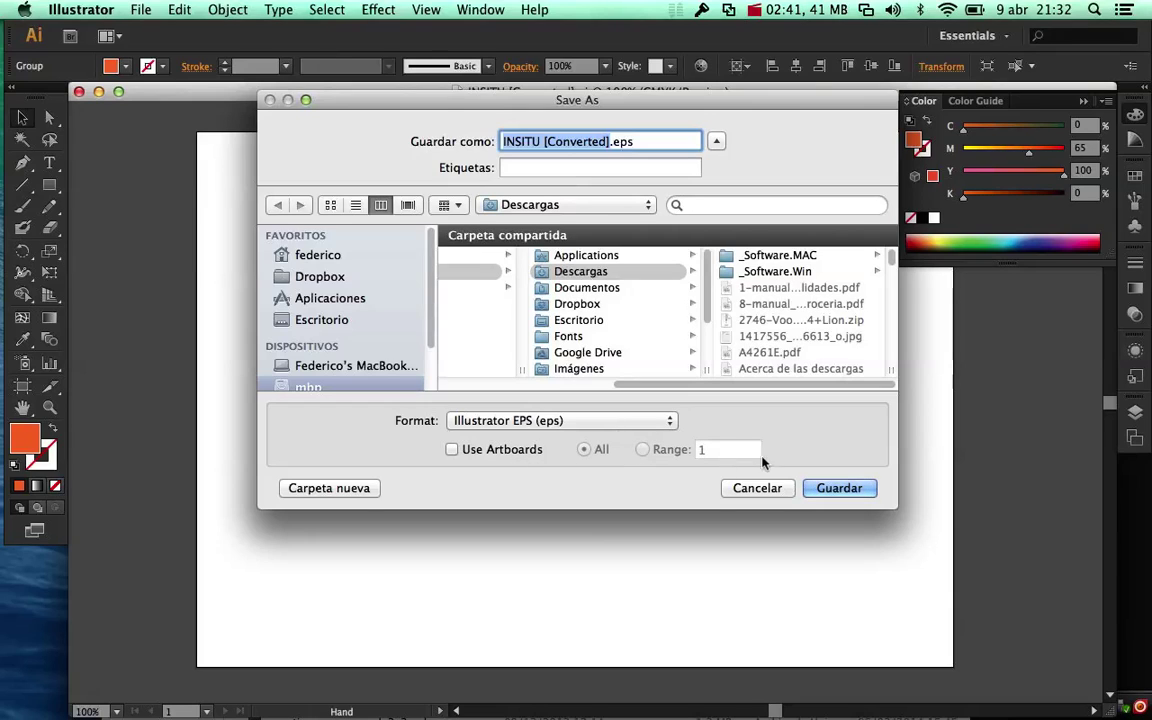
left_click(840, 488)
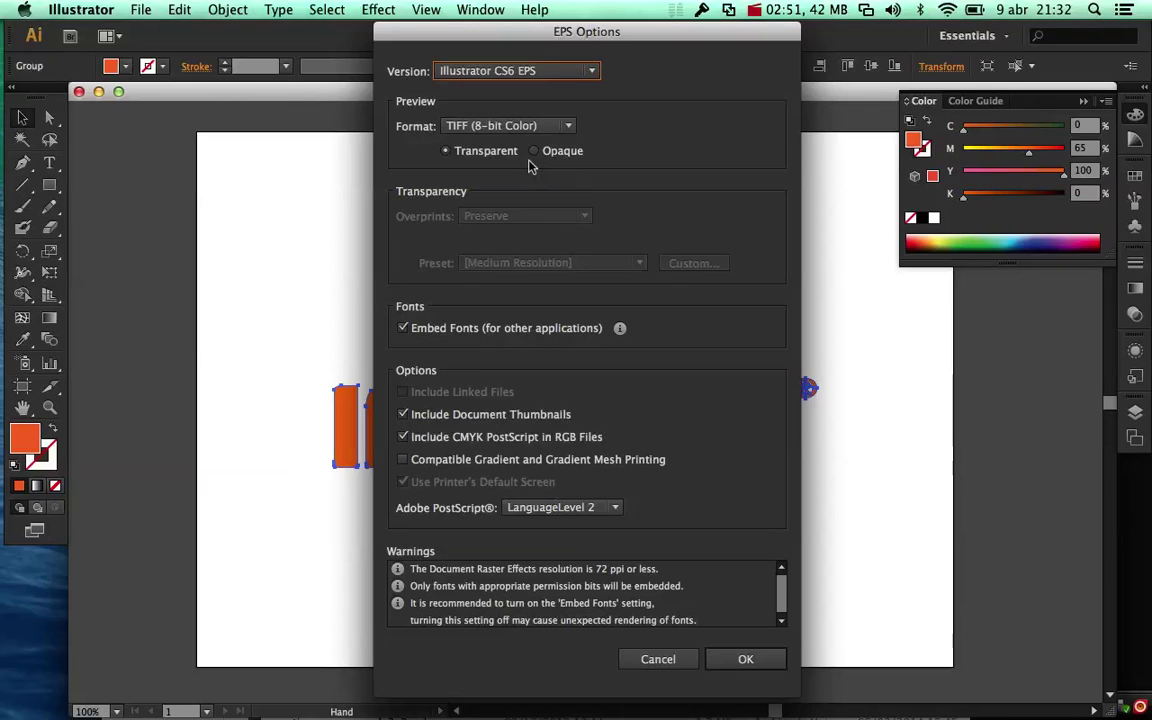
Set the EPS version to Illustrator CS2 EPS and accept the legacy-format warning.
left_click(563, 72)
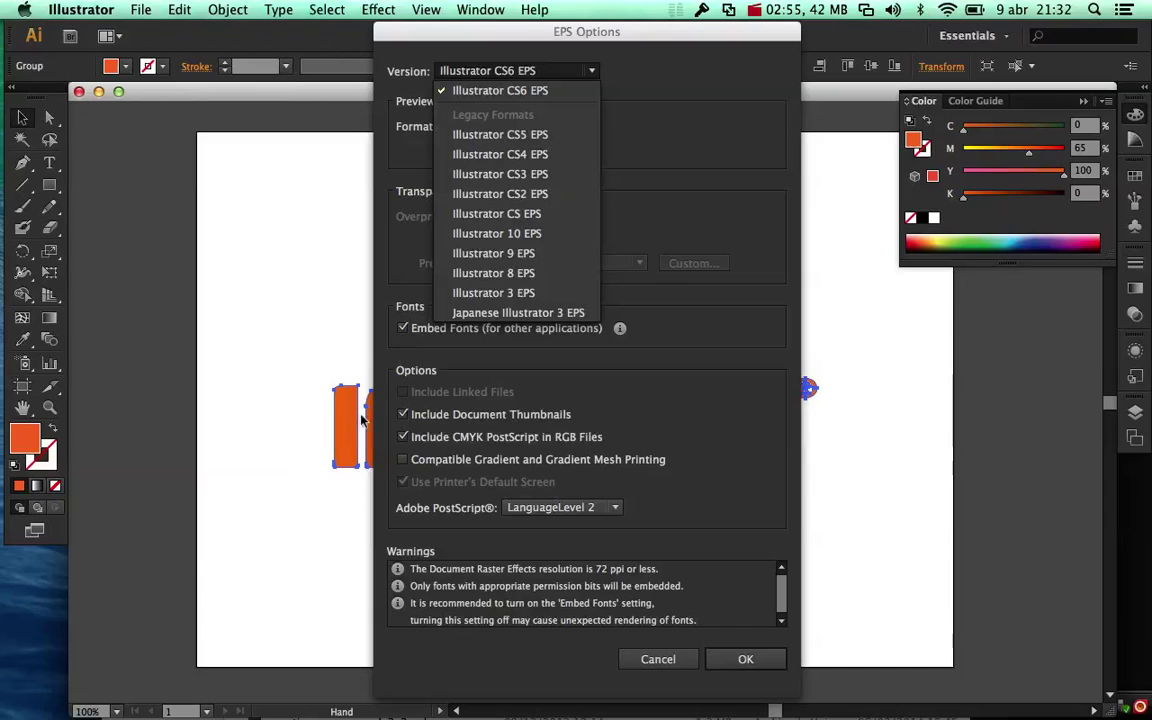
left_click(500, 193)
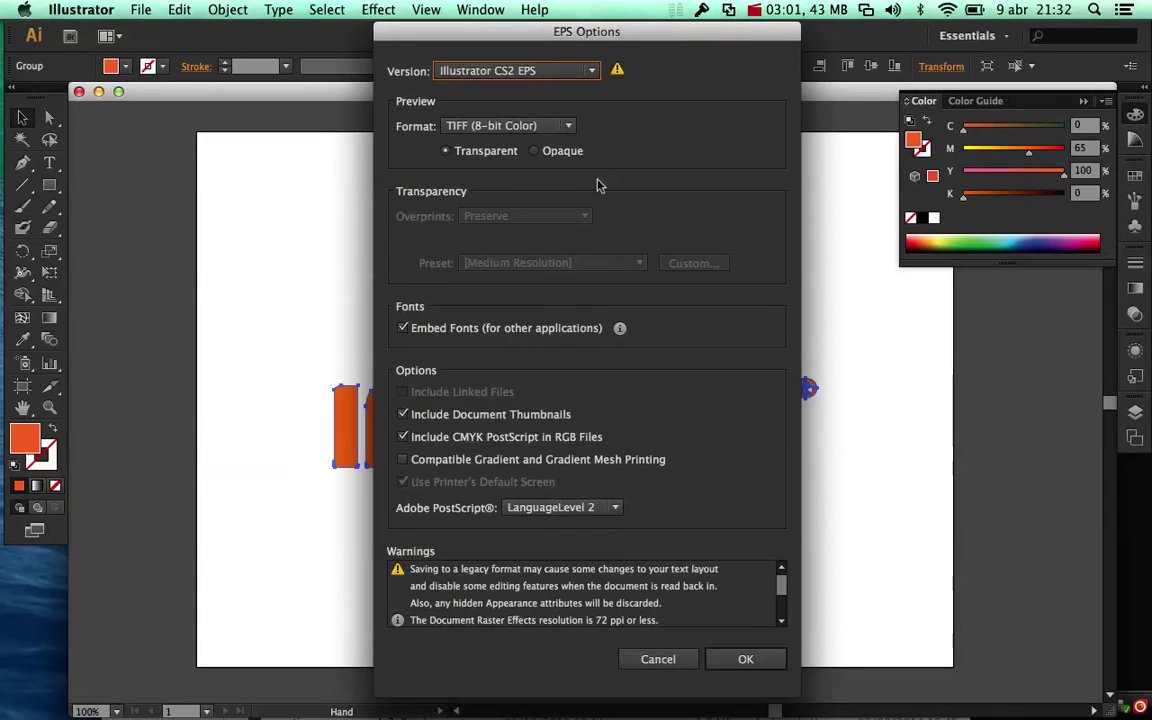
left_click(748, 658)
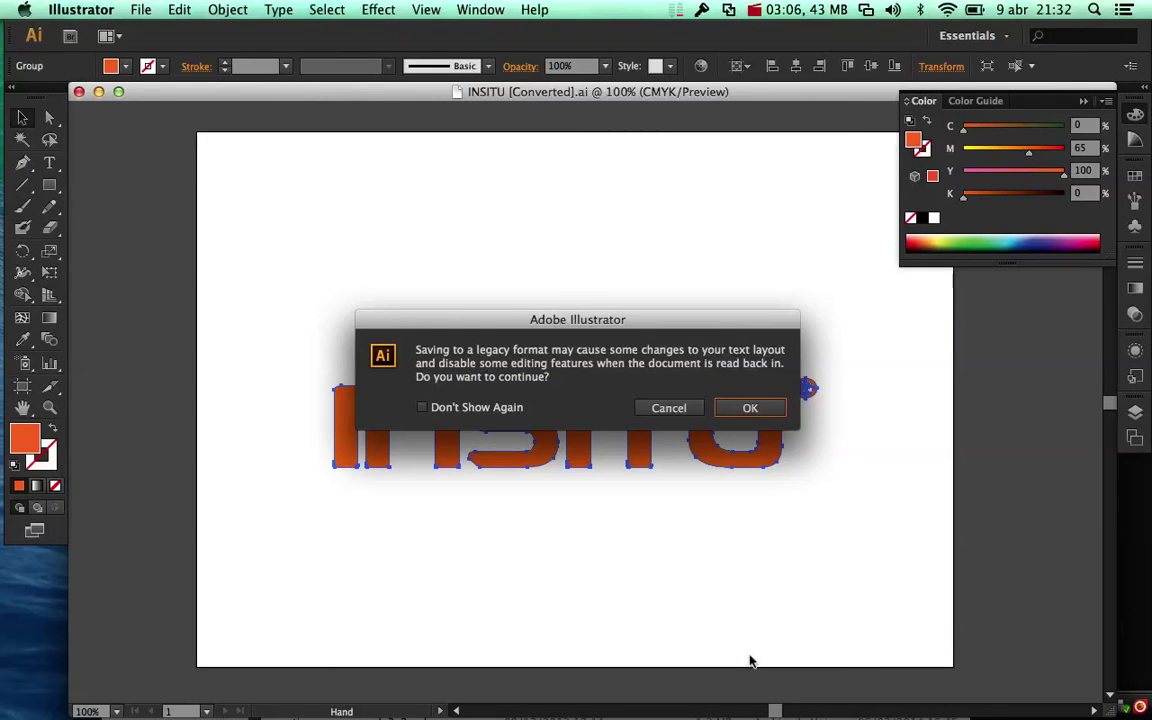
left_click(752, 409)
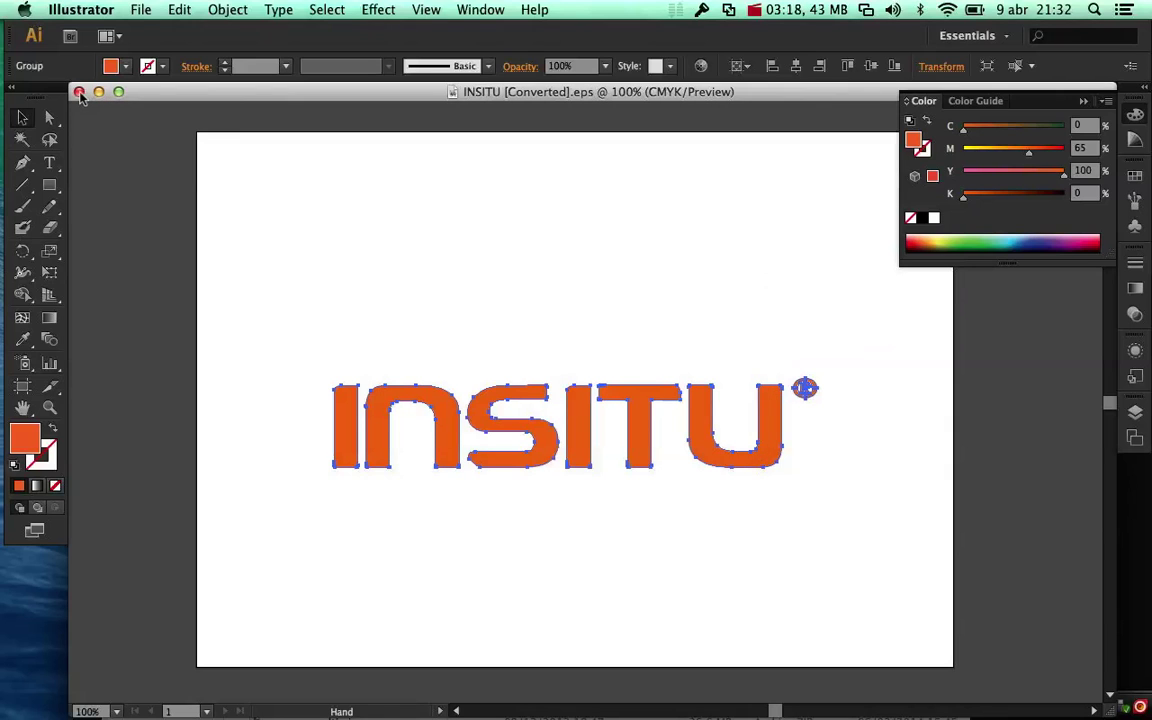
Find INSITU [Converted].eps in Descargas and drag it onto Illustrator to reopen it.
left_click(25, 211)
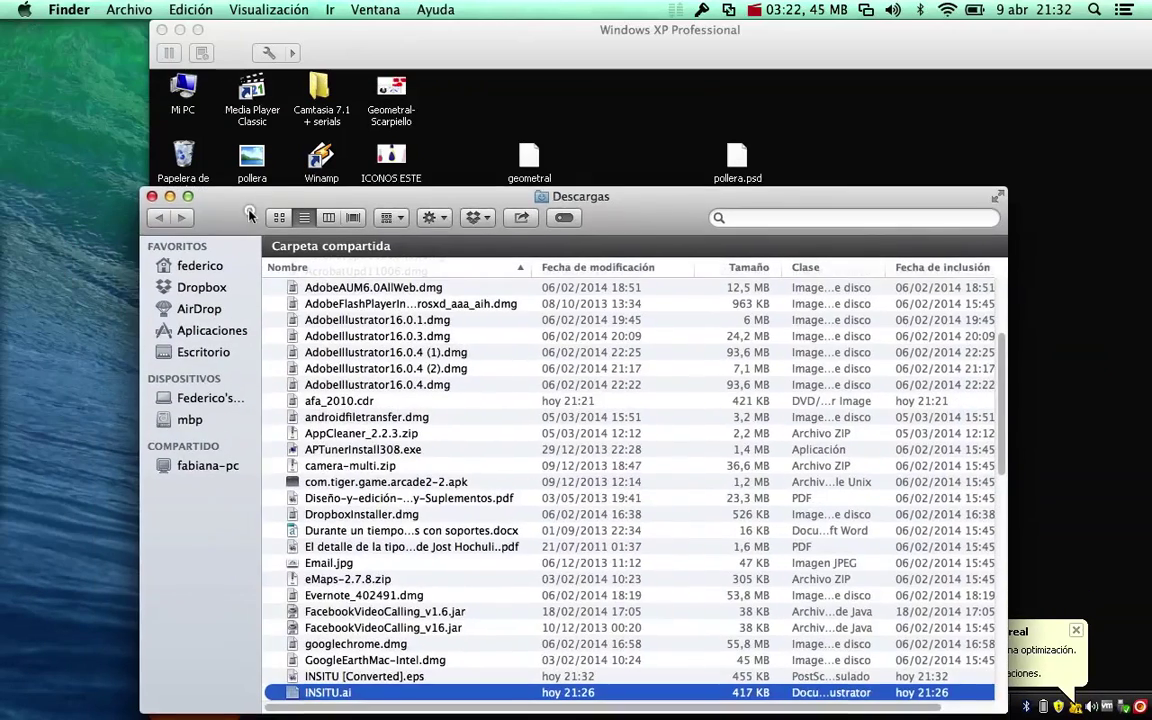
scroll(377, 632, "down", 2)
scroll(377, 632, "down", 1)
scroll(377, 632, "down", 1)
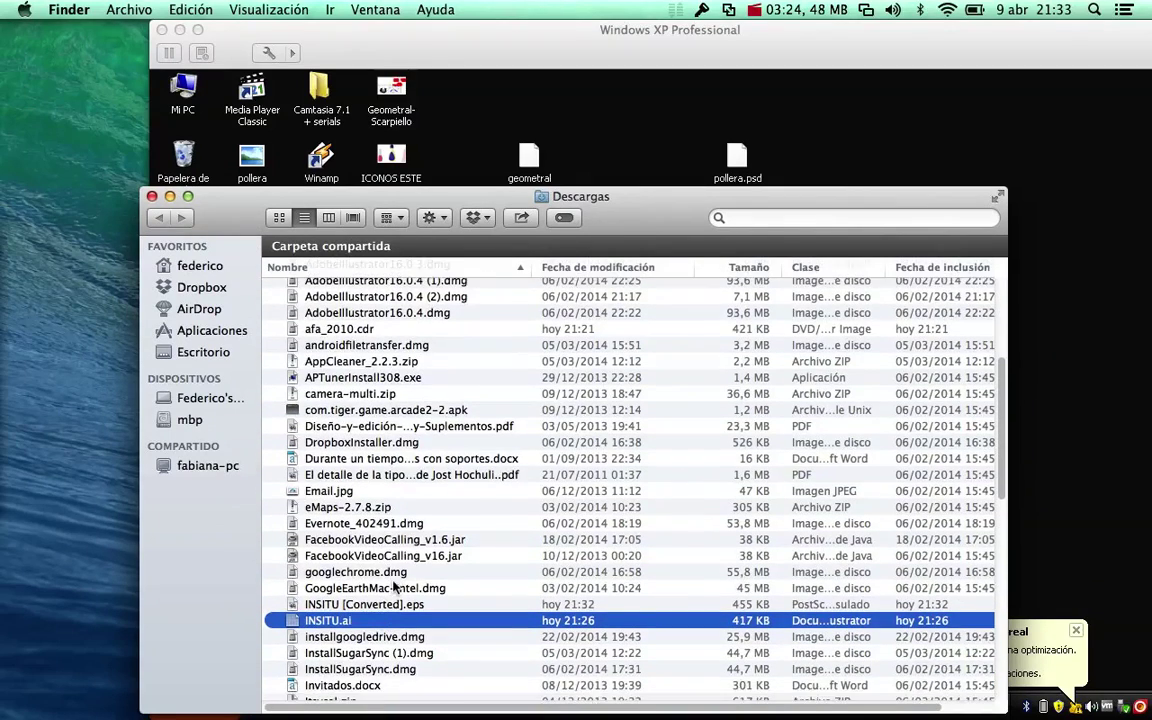
scroll(395, 587, "down", 4)
left_click_drag(390, 543, 12, 455)
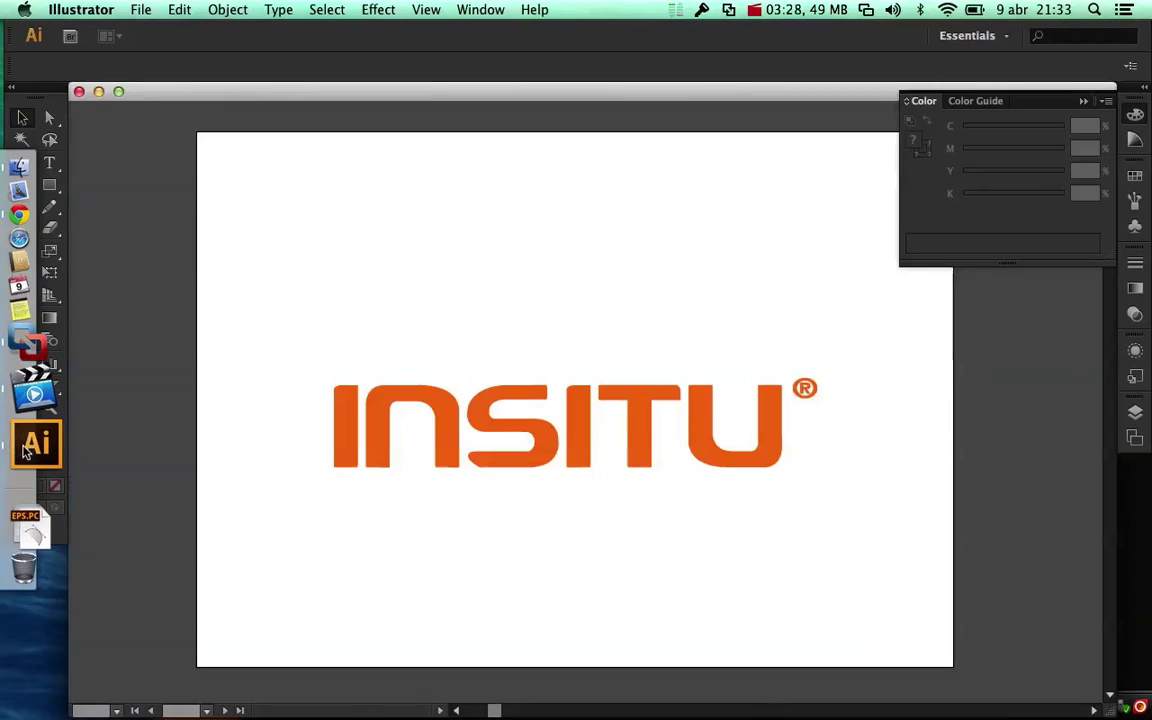
Enter the INSITU logo group, select the N letter path alone, then close the EPS.
double_click(460, 447)
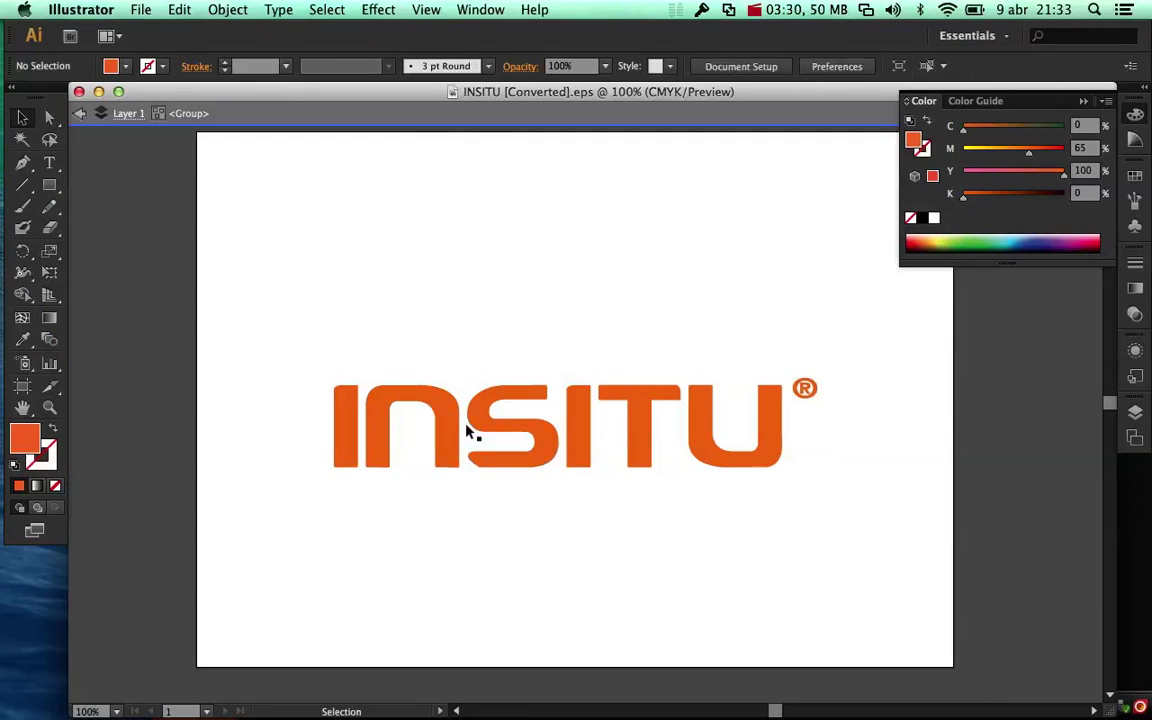
left_click(450, 444)
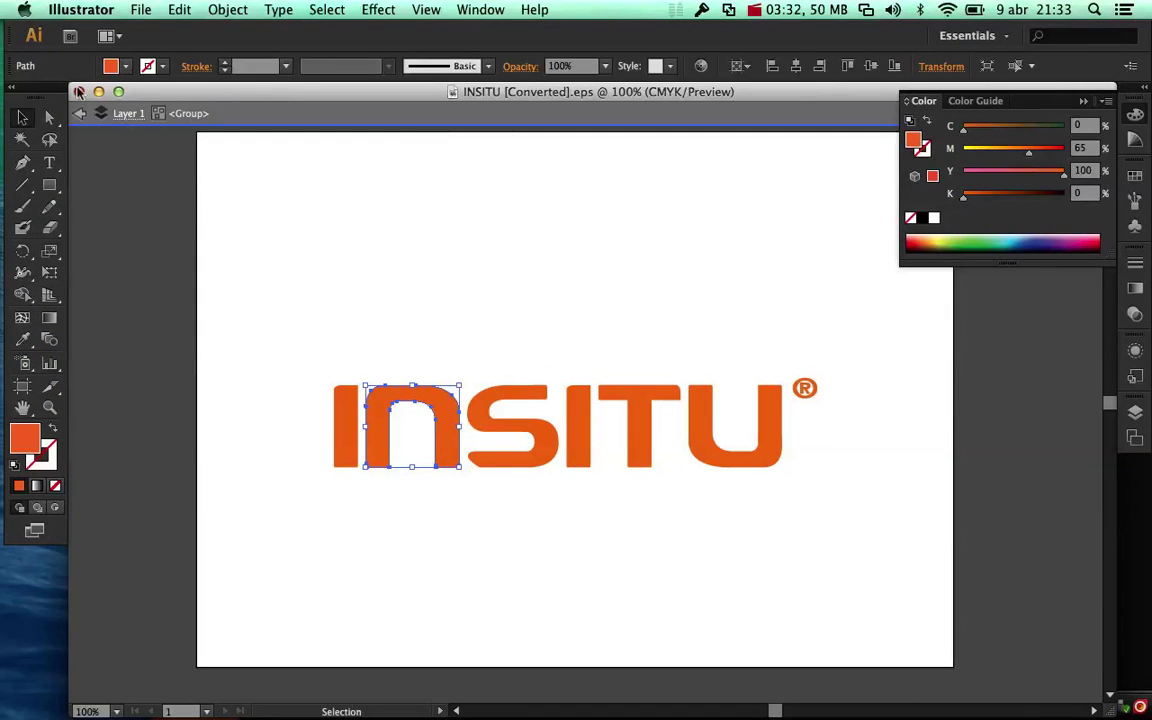
left_click(80, 91)
scroll(410, 395, "down", 3)
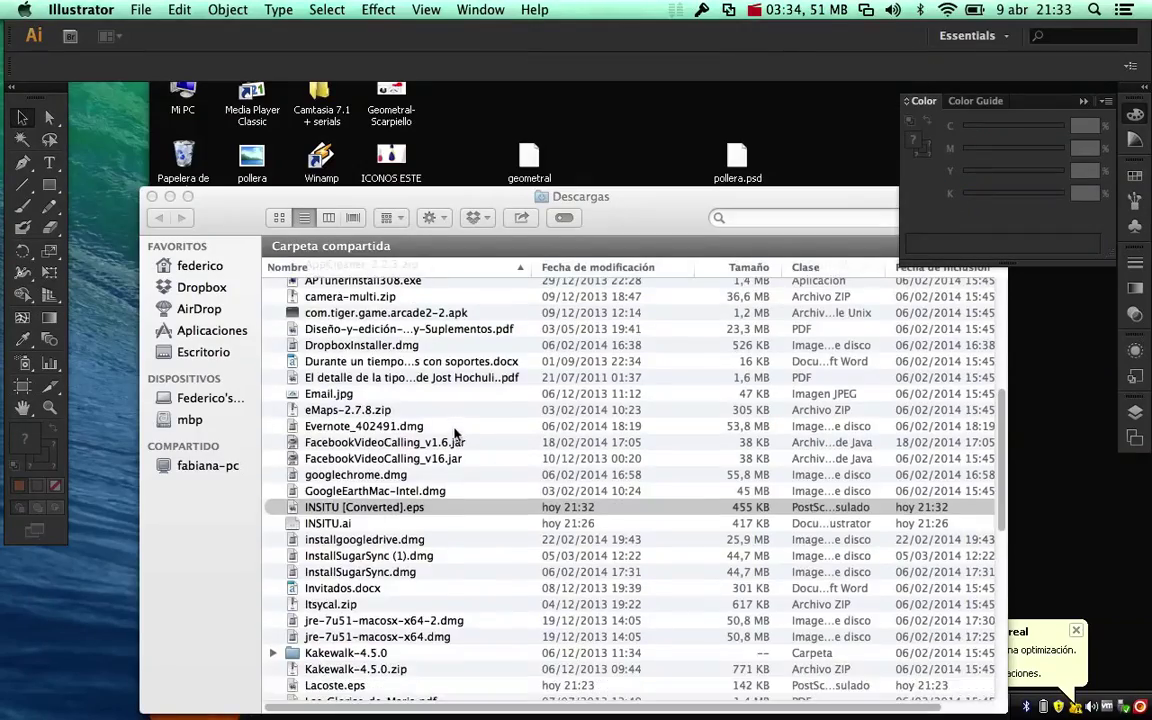
scroll(453, 423, "up", 10)
scroll(453, 423, "down", 10)
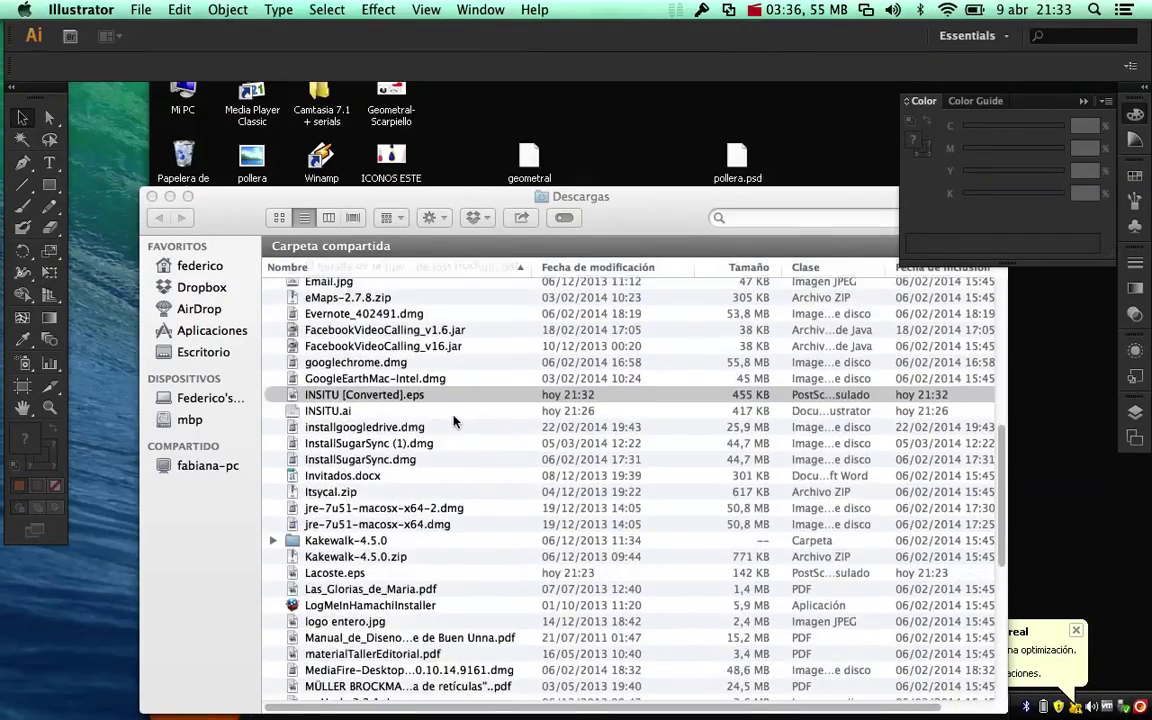
scroll(405, 459, "down", 3)
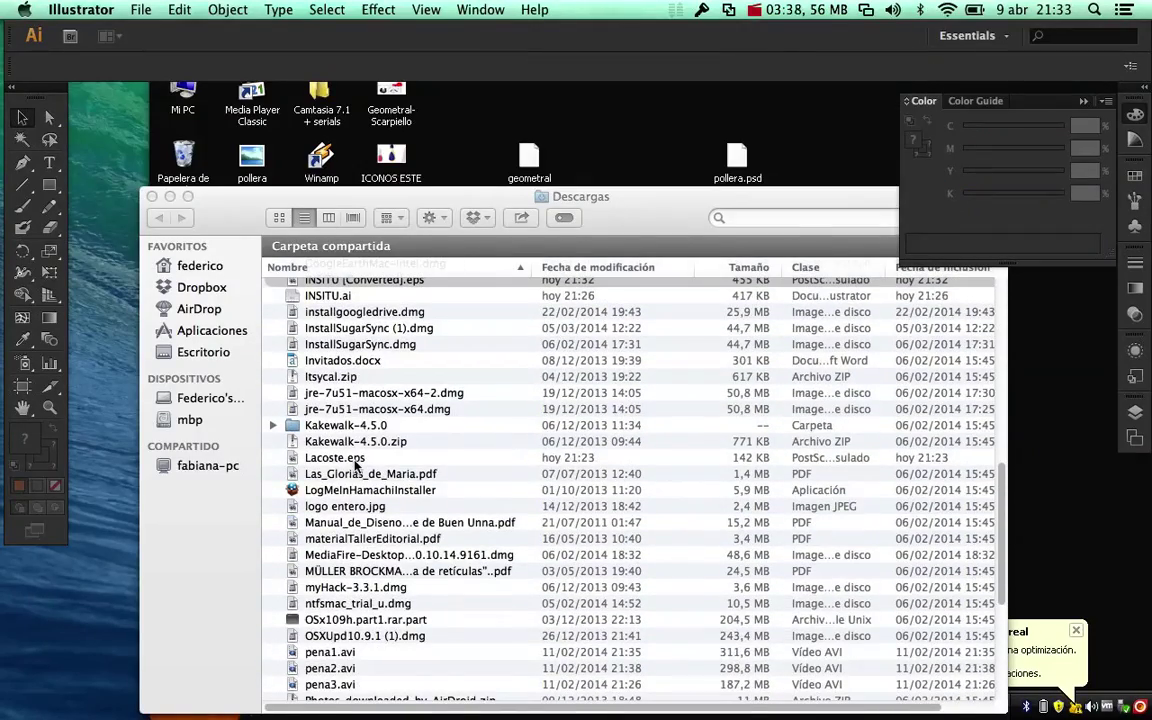
Open Lacoste.eps in Illustrator, check the crocodile logo by selecting it, and close it.
key("super+h")
left_click_drag(358, 462, 24, 456)
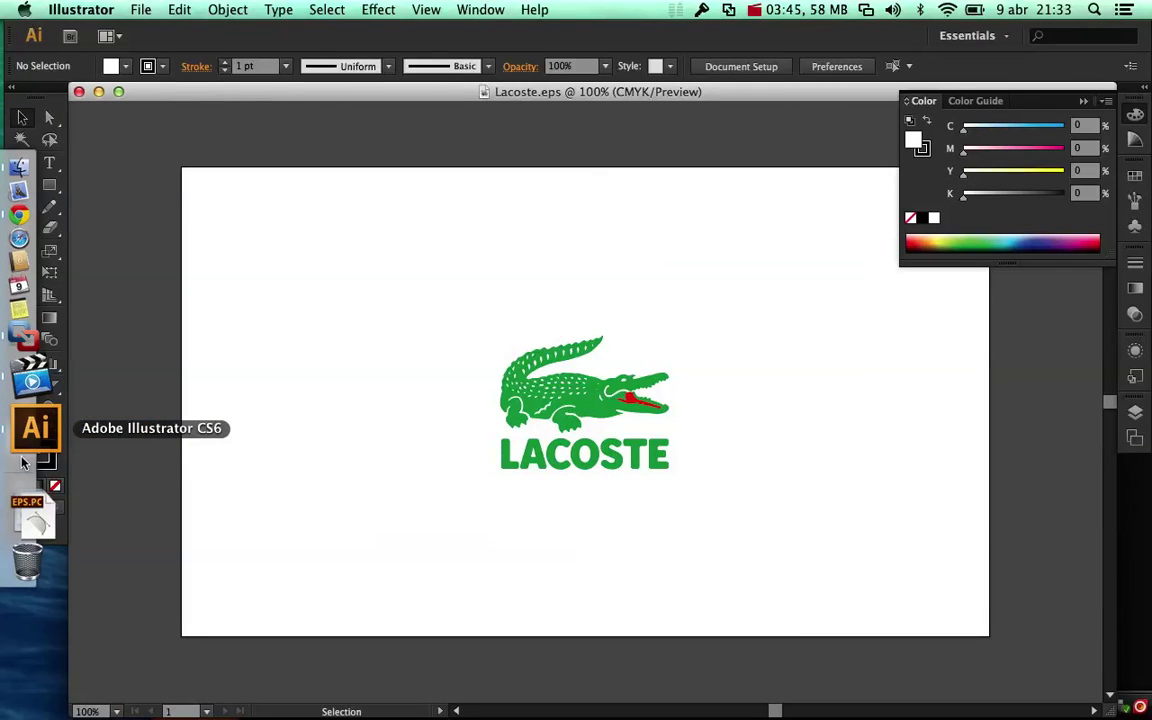
left_click(650, 385)
left_click(697, 426)
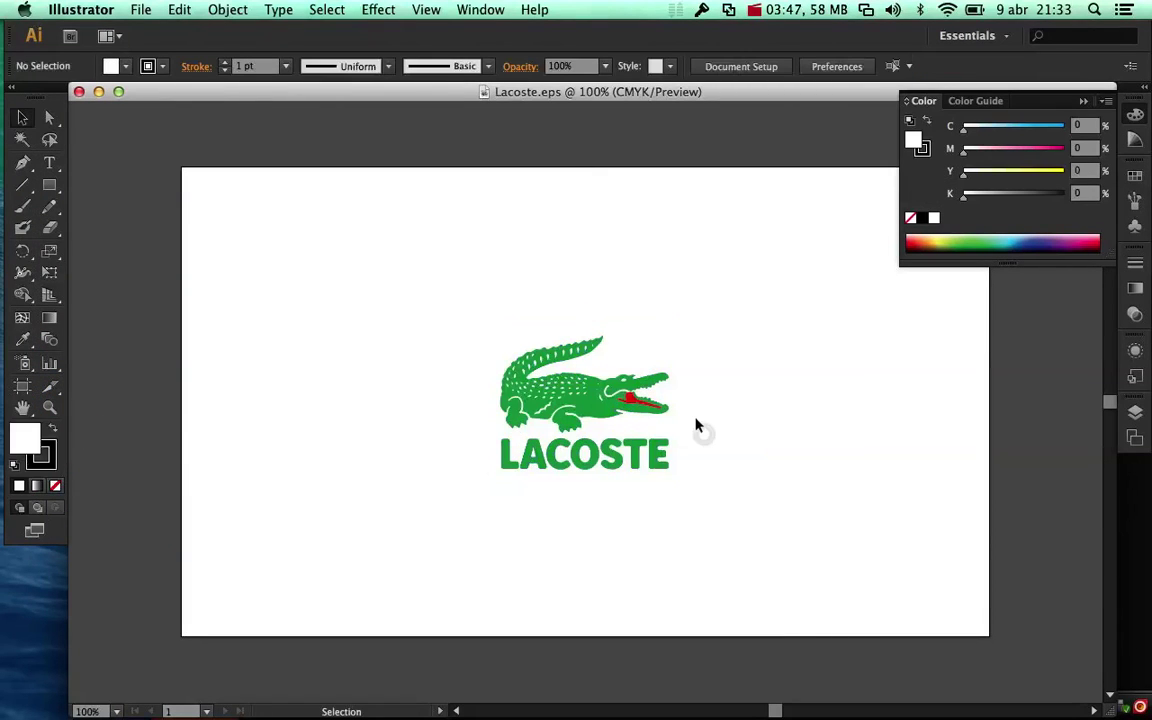
key("super+w")
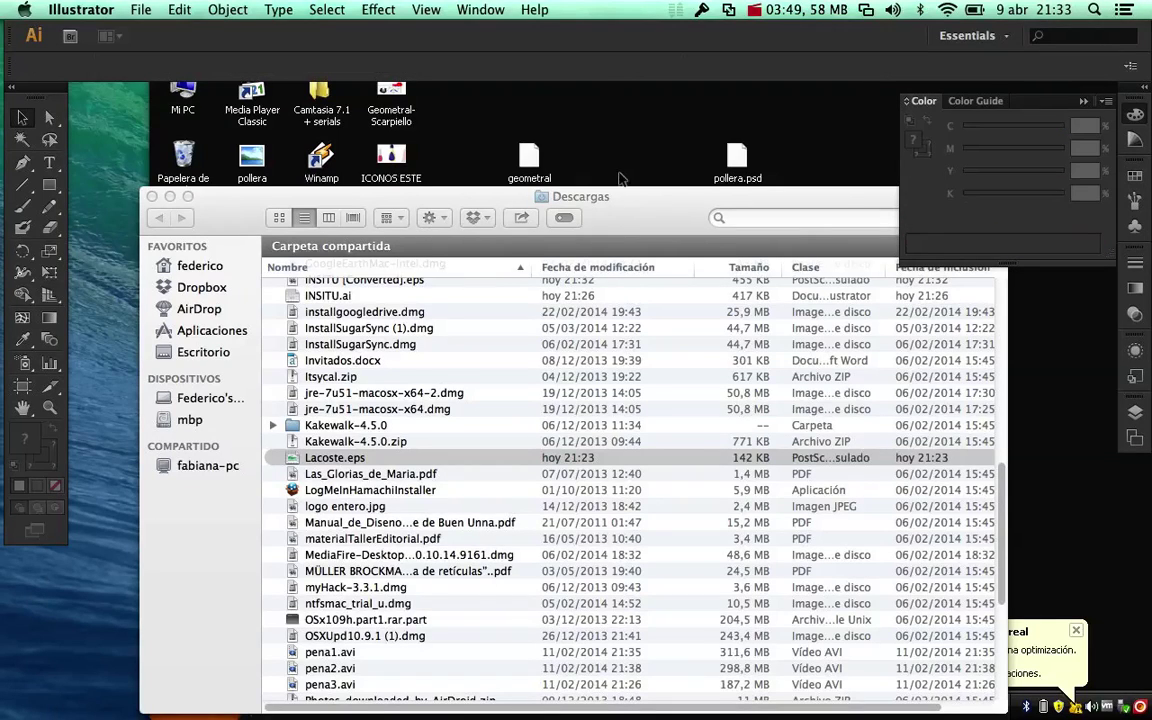
left_click(493, 220)
Select INSITU [Converted].eps, INSITU.ai, Lacoste.eps and afa_2010.cdr and drag them onto the Windows XP desktop.
left_click_drag(600, 197, 900, 194)
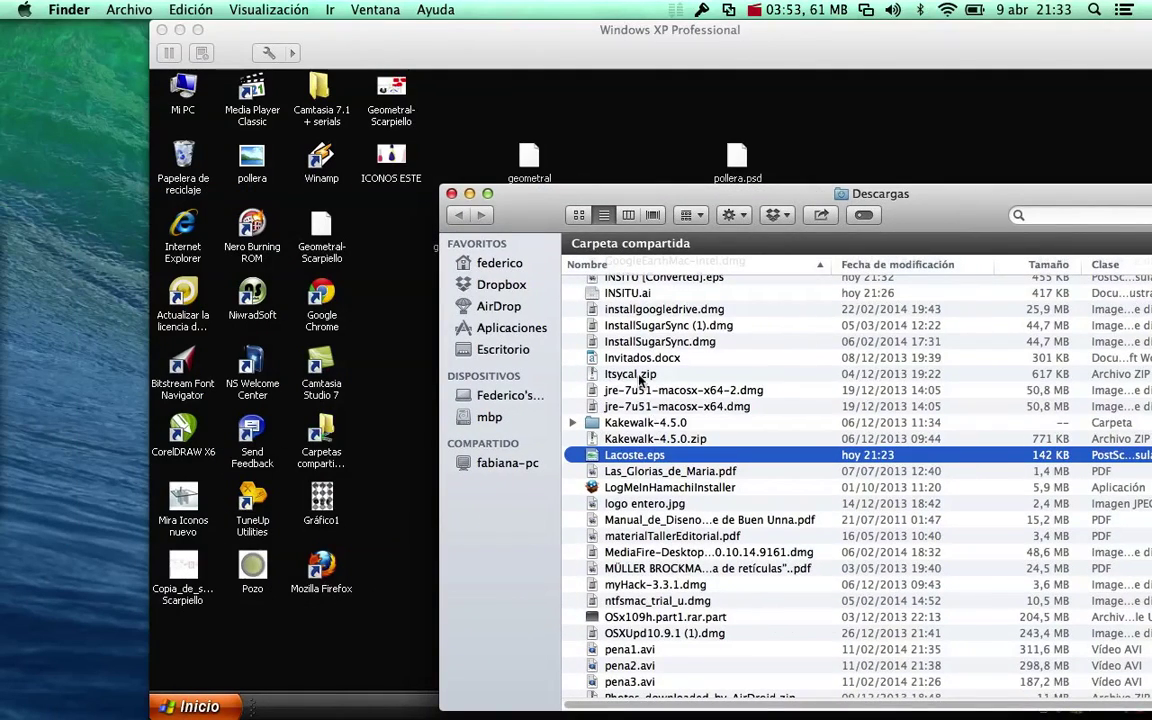
scroll(632, 300, "up", 1)
left_click(632, 290, "super")
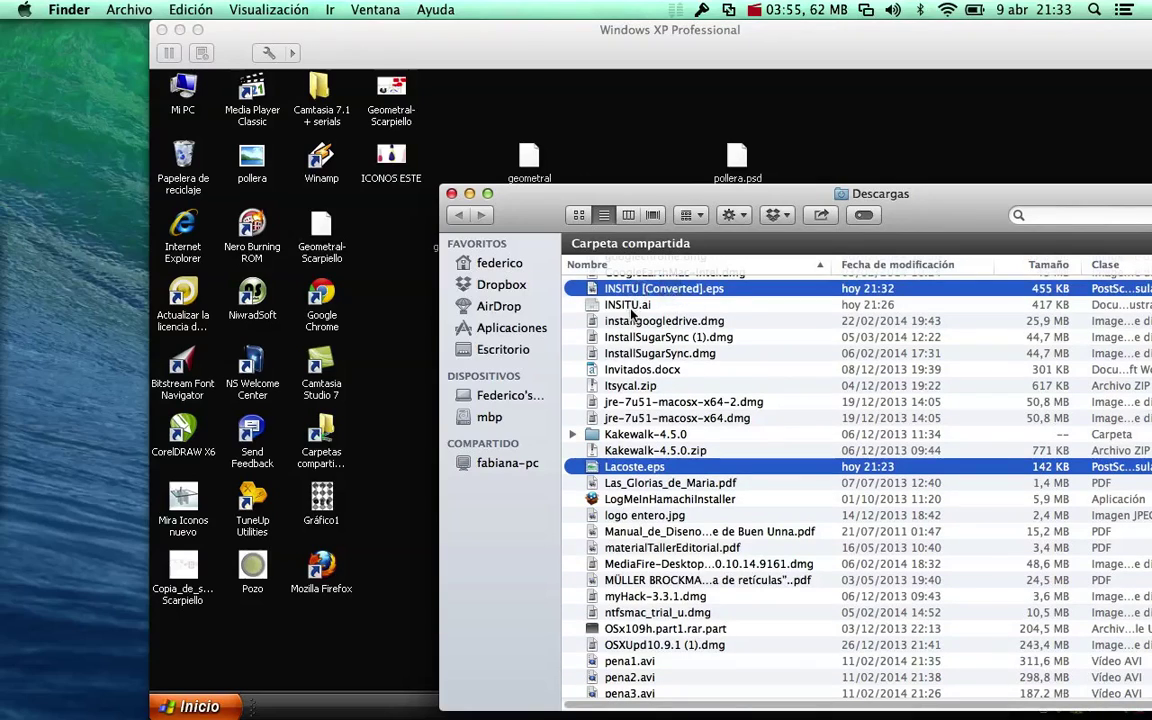
left_click(632, 307, "super")
scroll(632, 312, "up", 5)
scroll(635, 320, "up", 5)
scroll(638, 330, "up", 10)
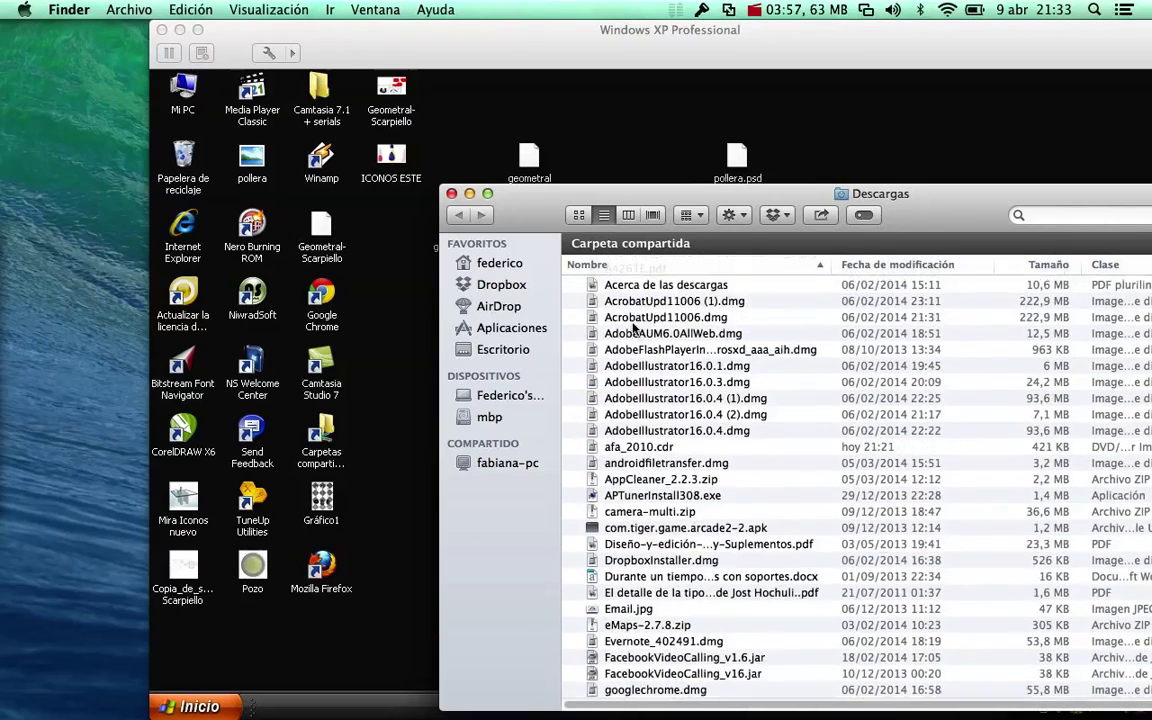
scroll(641, 343, "up", 5)
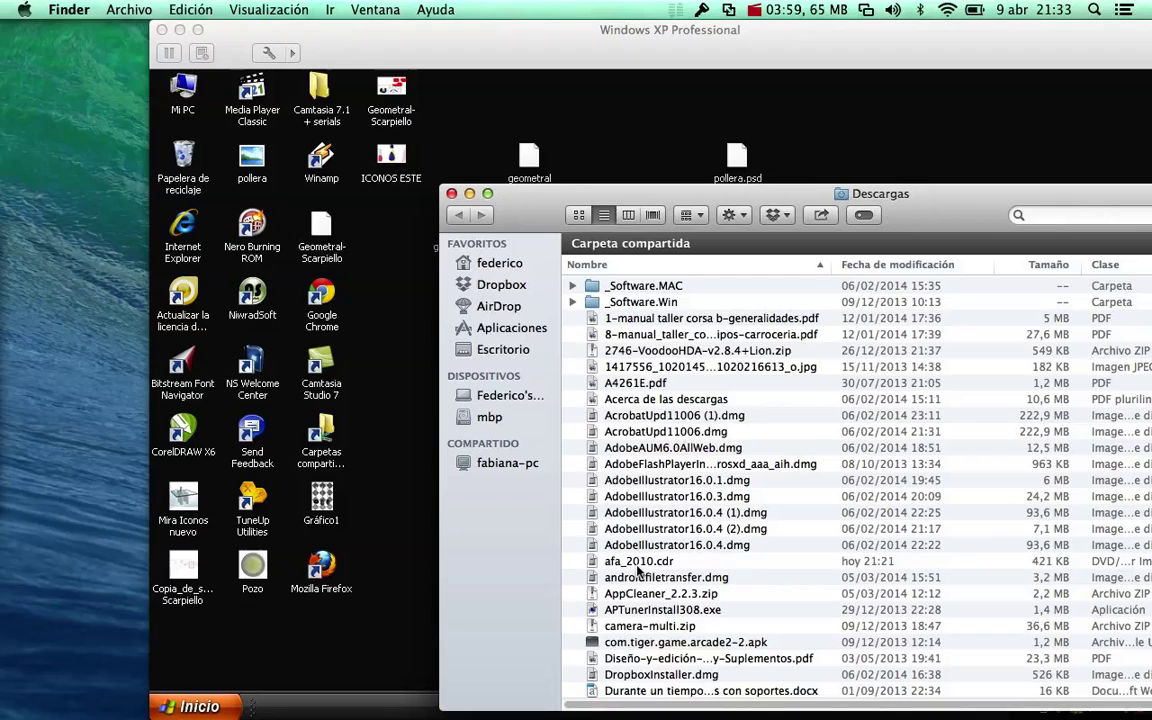
left_click_drag(637, 563, 399, 403)
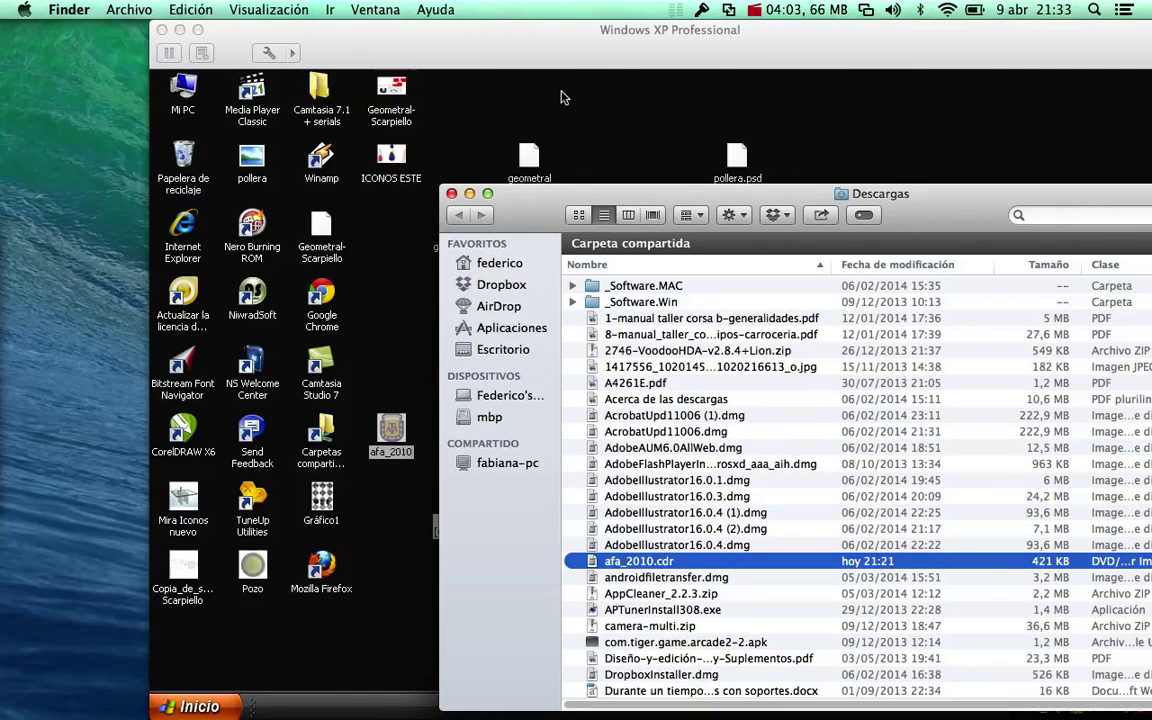
left_click_drag(560, 30, 473, 30)
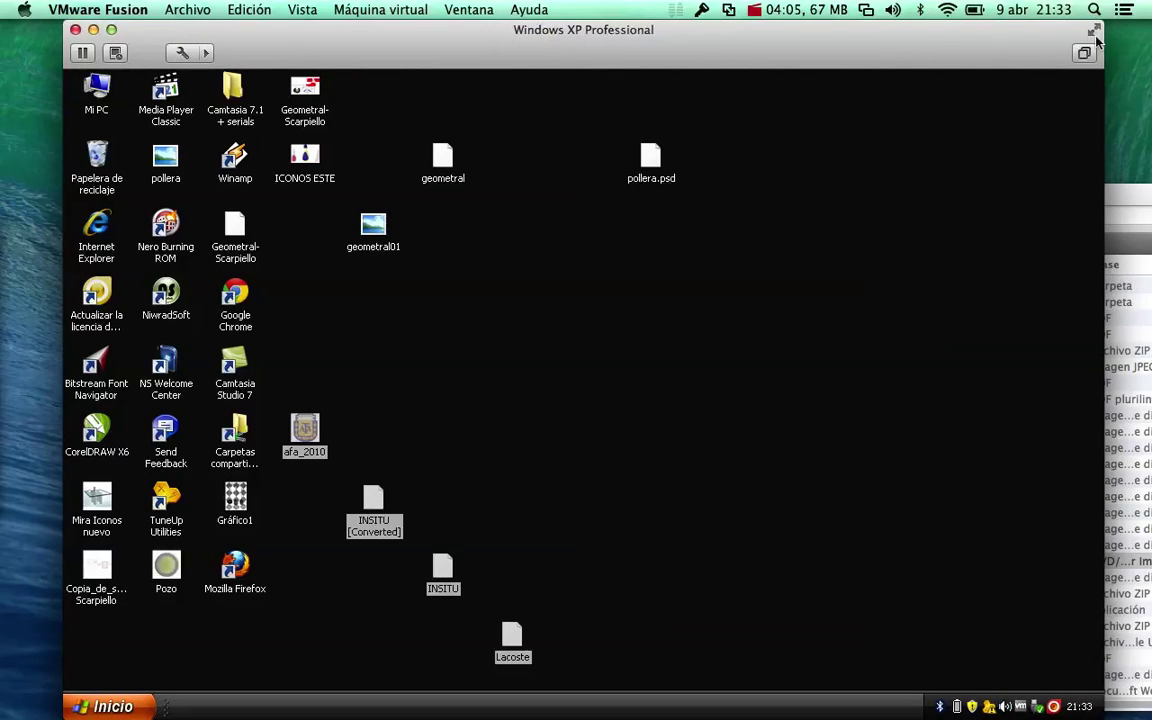
Switch the Windows XP VM to full screen and open afa_2010 in CorelDRAW.
left_click(740, 398)
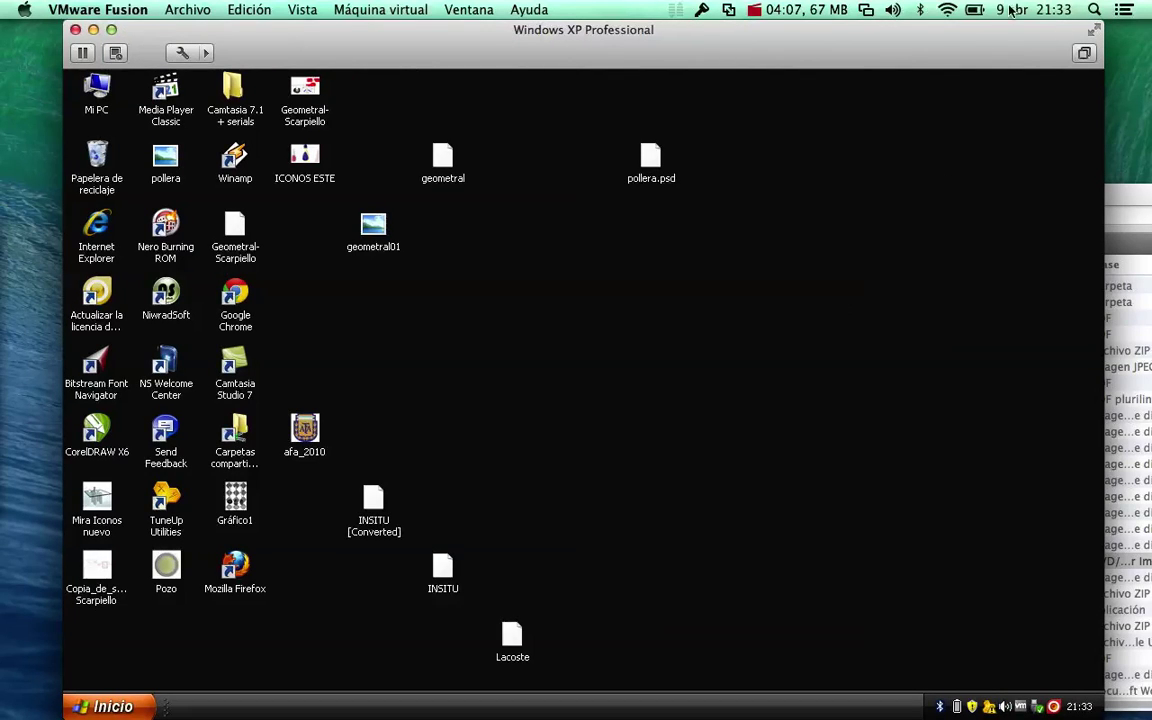
left_click(1096, 35)
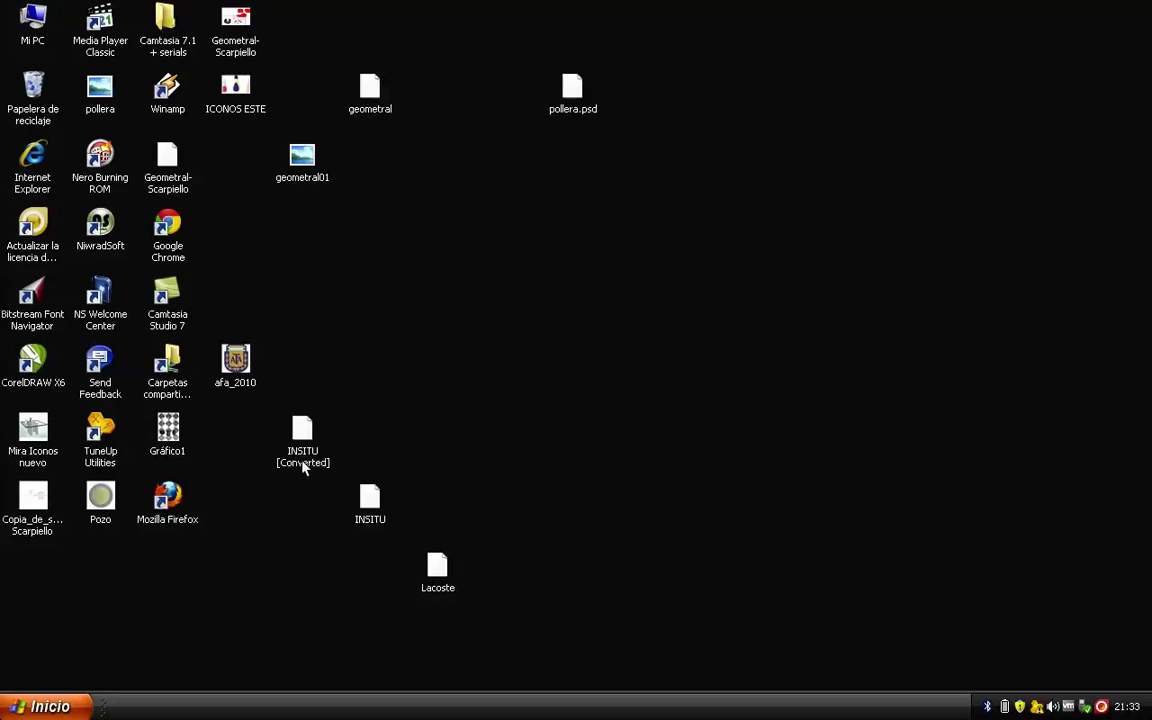
left_click(305, 466)
double_click(248, 368)
Disable ESET antivirus protection for 4 hours while afa_2010.cdr loads in CorelDRAW.
right_click(1100, 706)
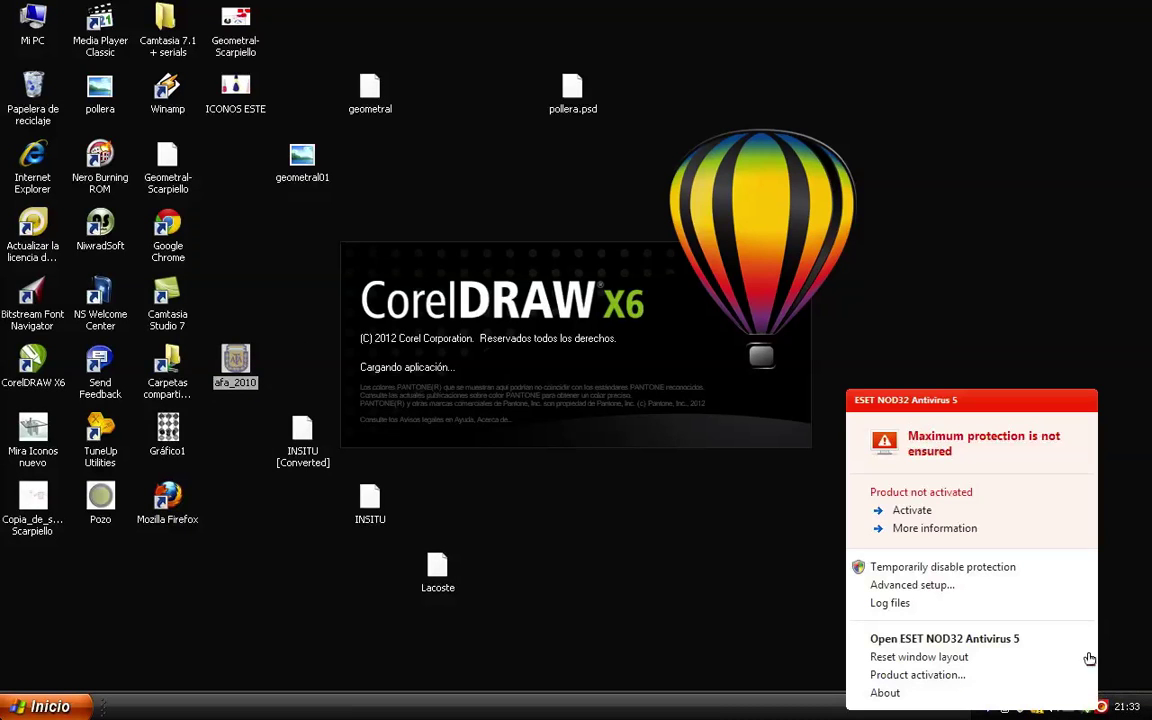
left_click(1008, 567)
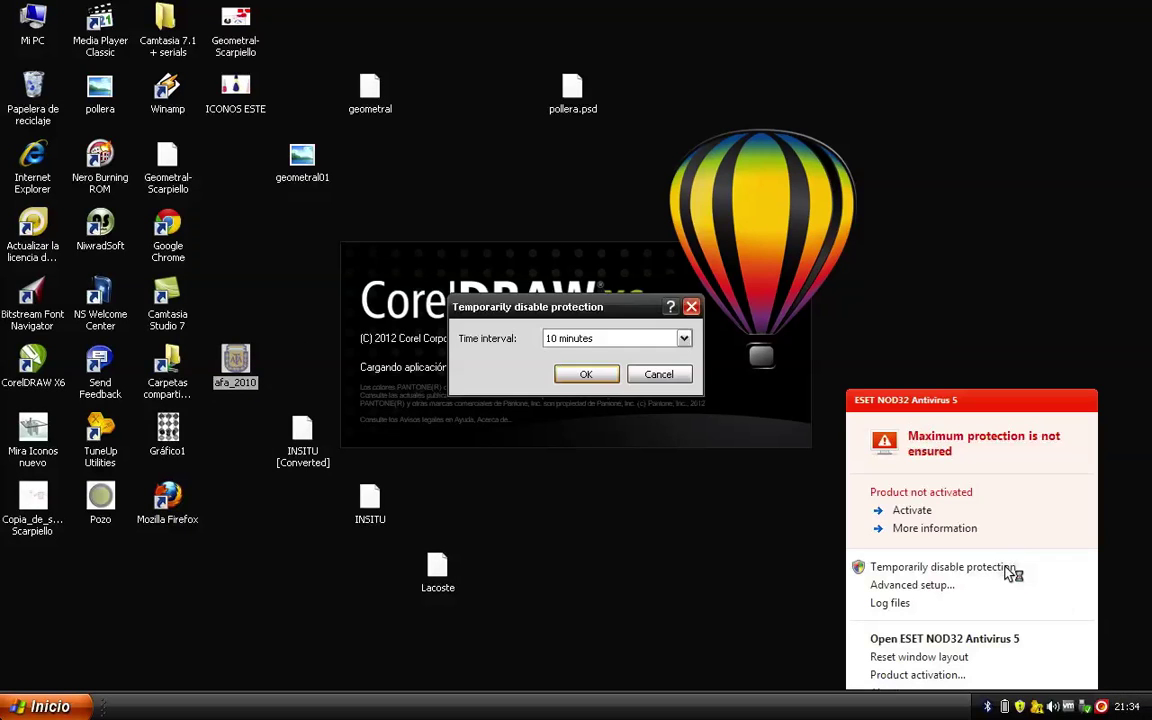
left_click(636, 340)
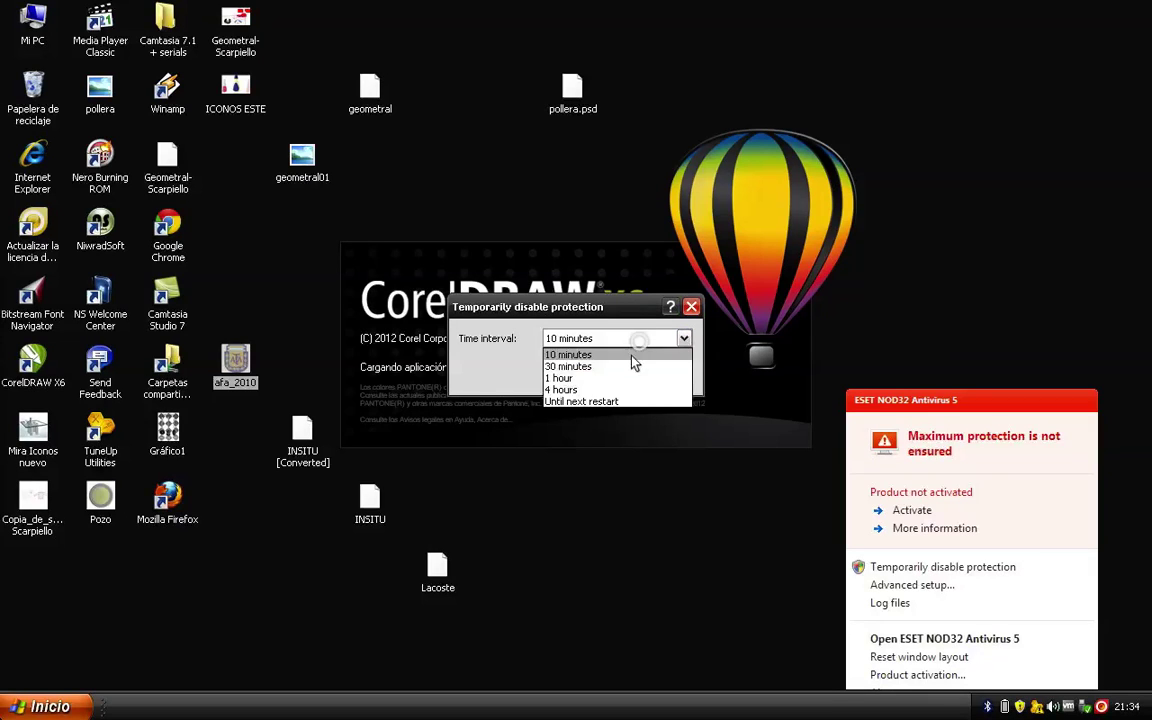
left_click(632, 383)
left_click(606, 375)
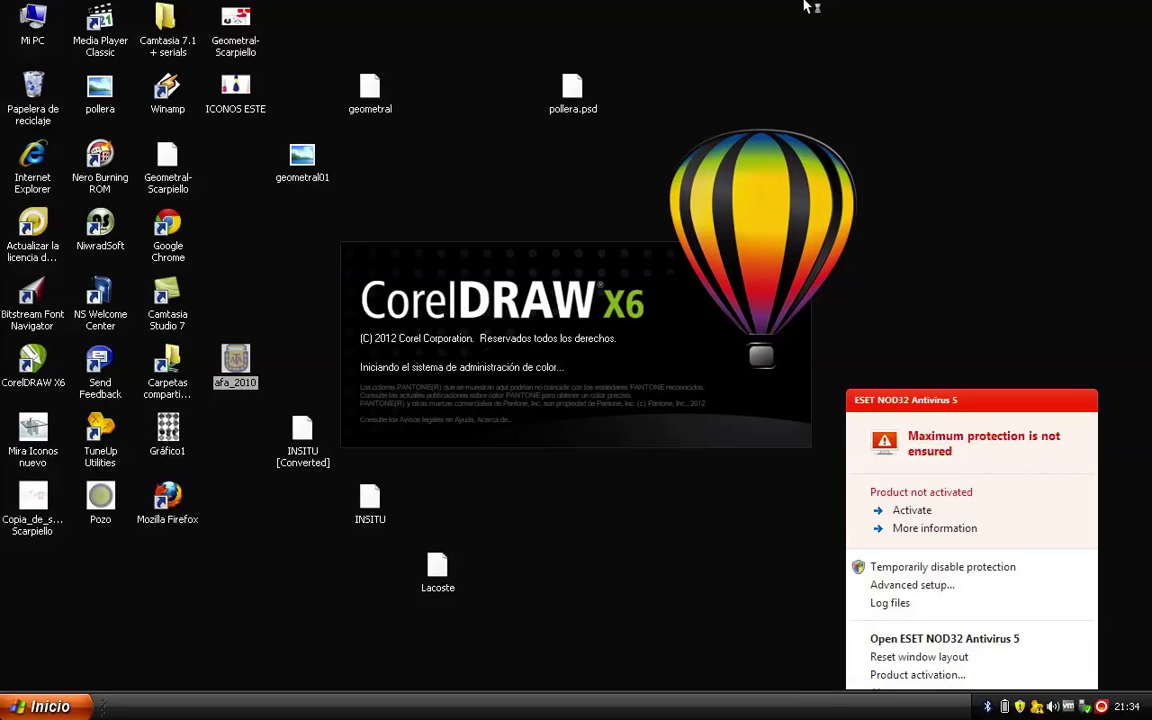
left_click(795, 9)
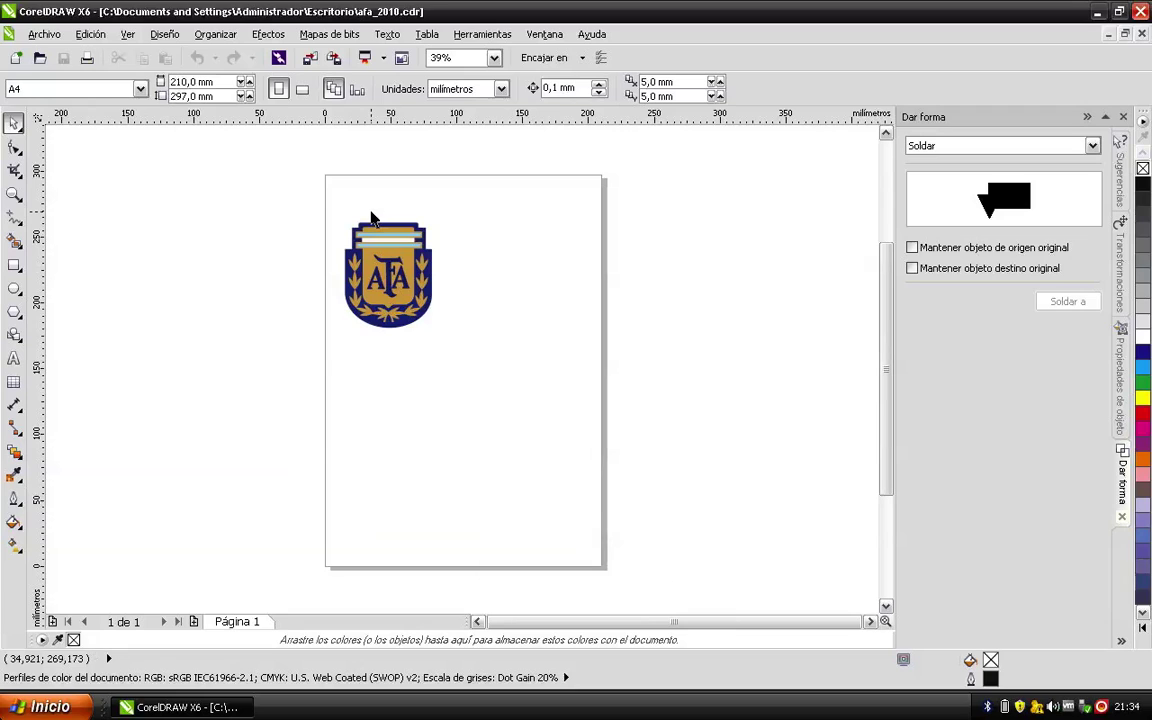
Zoom in on the AFA logo, drag its gold inner shield aside, then undo the move.
key("z")
left_click_drag(352, 198, 491, 360)
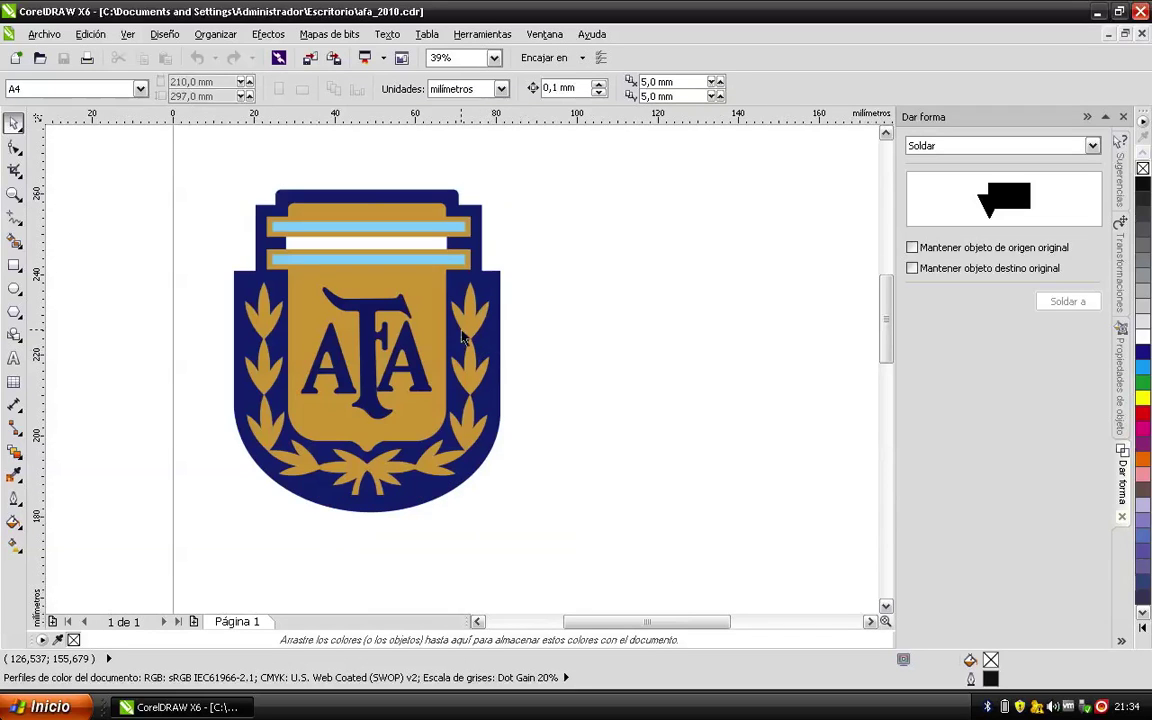
left_click_drag(381, 300, 590, 316)
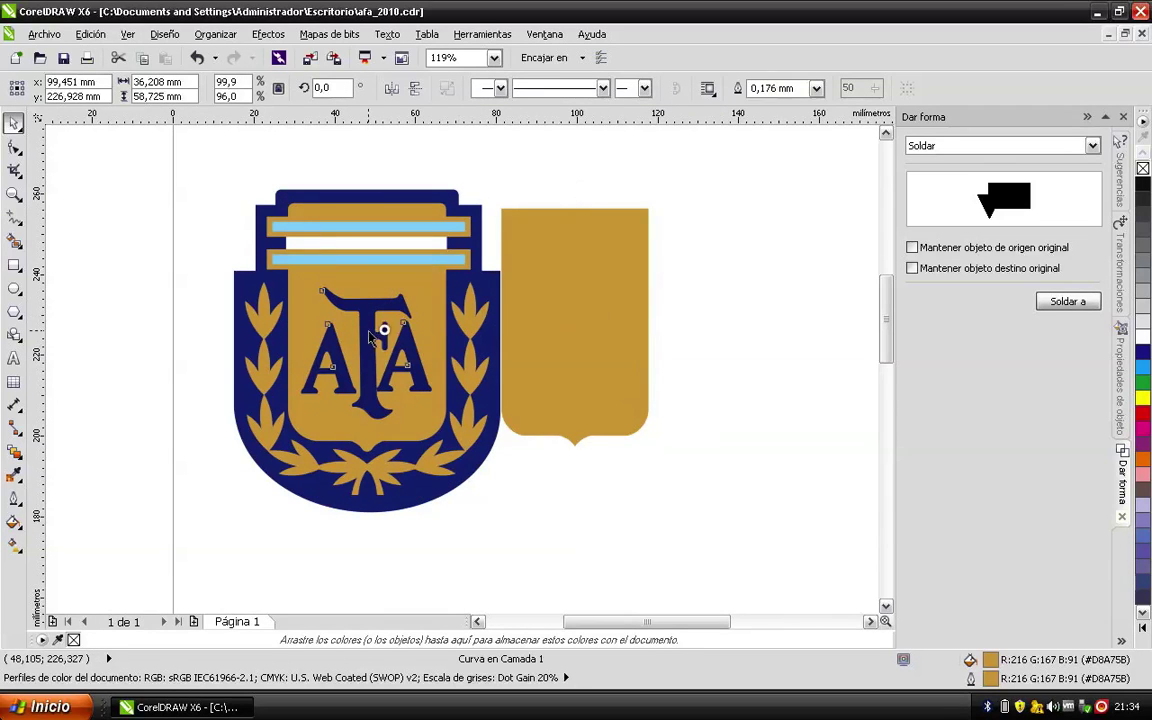
left_click(381, 329)
key("ctrl+z")
key("ctrl+z")
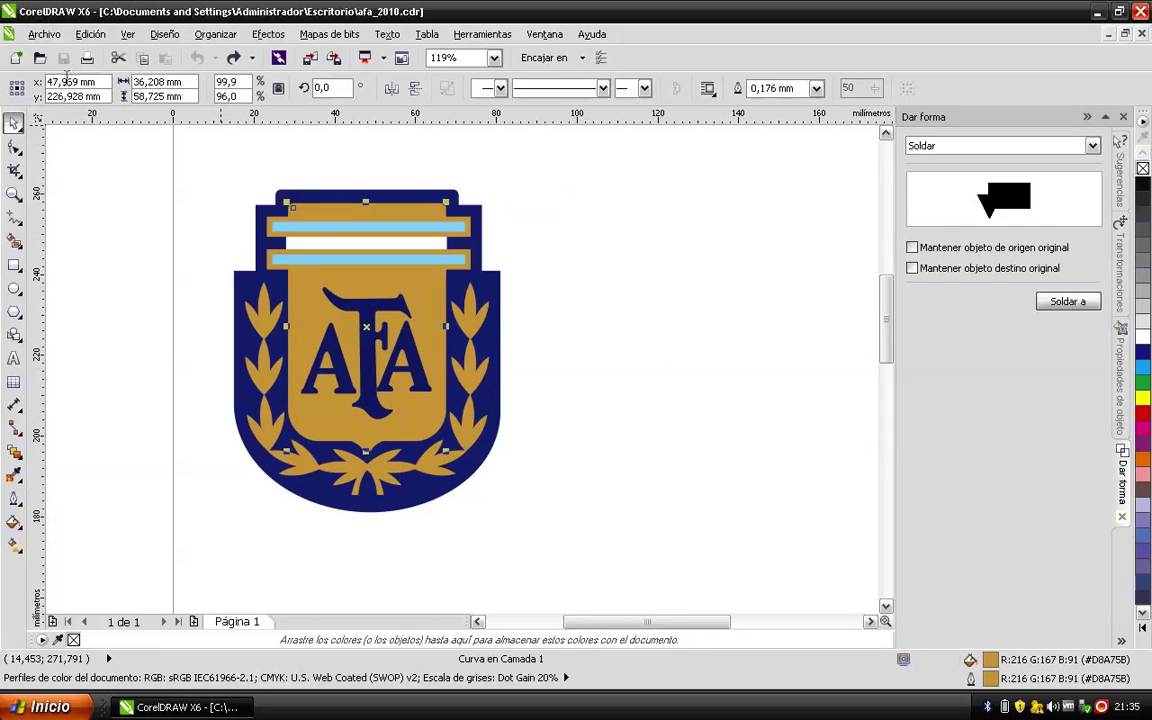
left_click(50, 33)
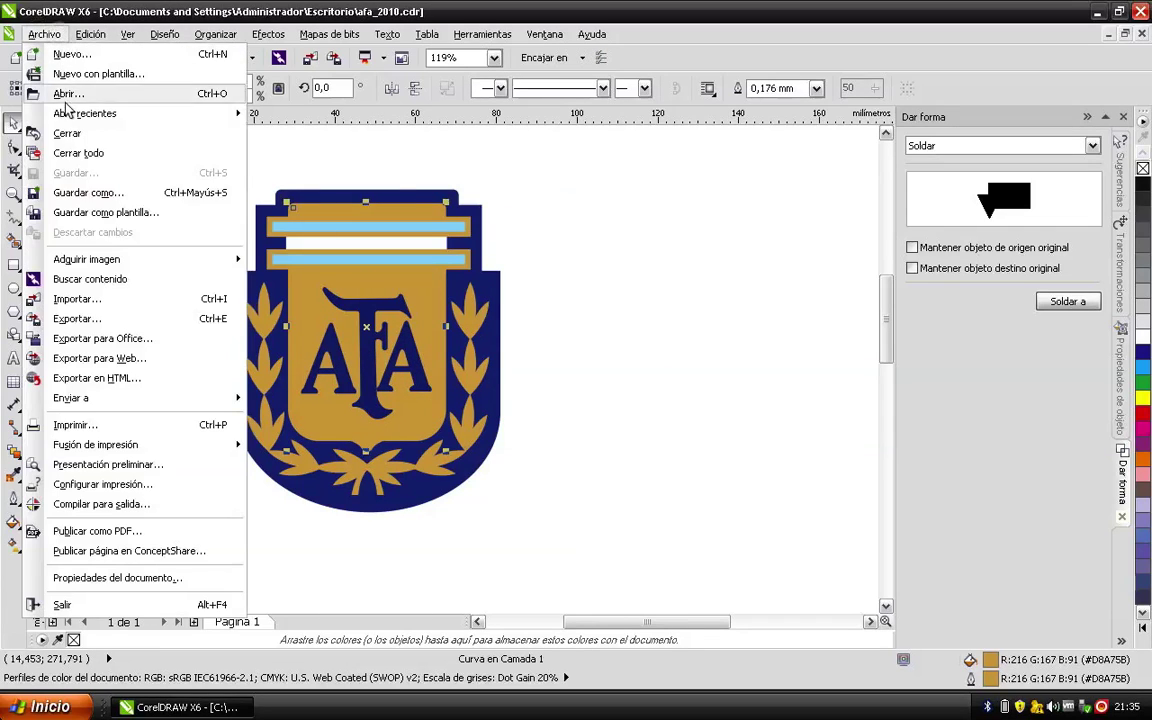
left_click(84, 194)
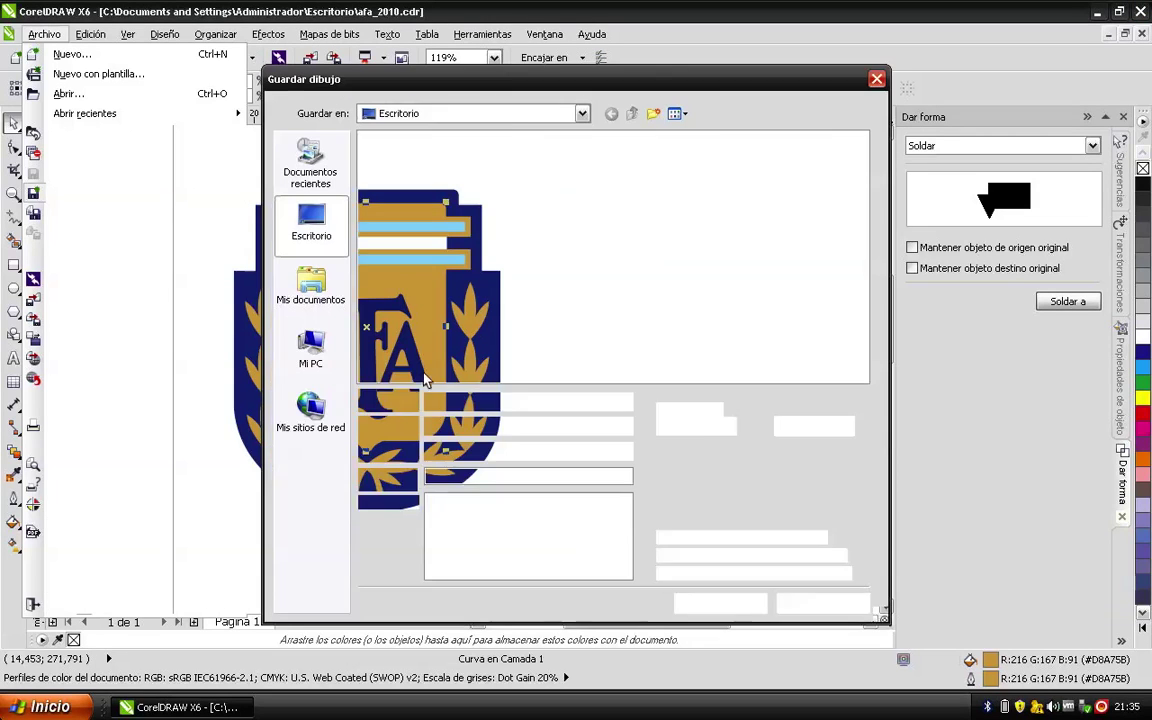
left_click(469, 427)
scroll(540, 515, "down", 1)
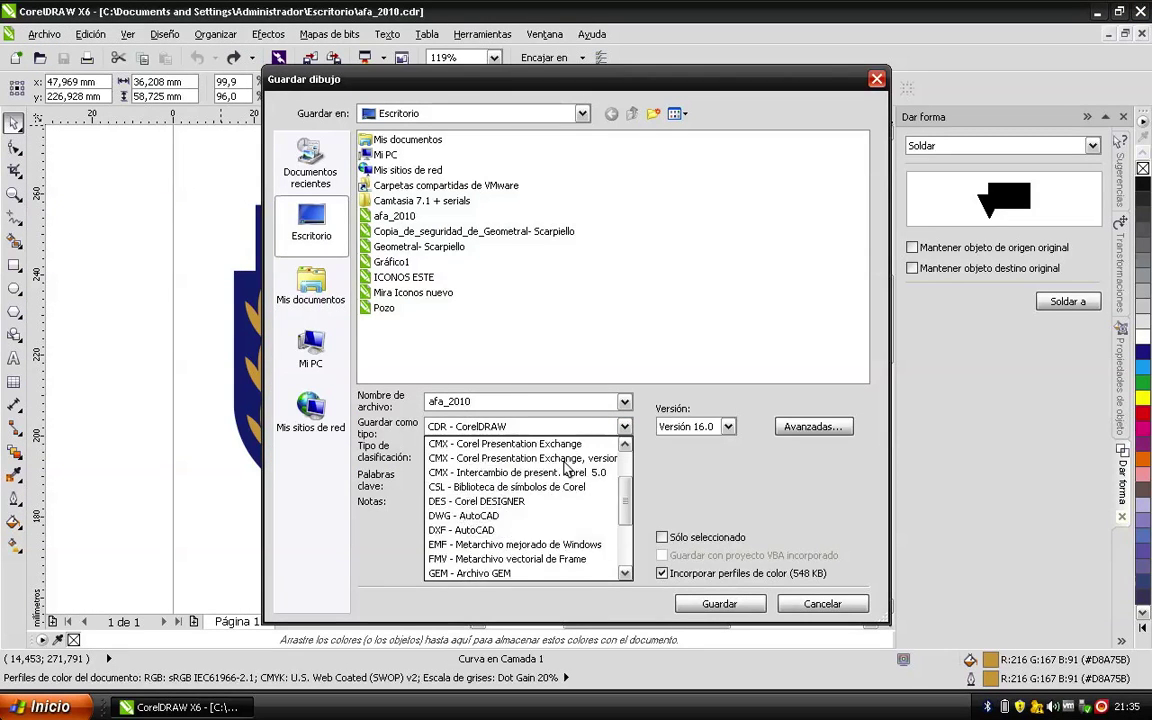
scroll(580, 540, "down", 1)
scroll(594, 548, "up", 1)
scroll(594, 548, "up", 2)
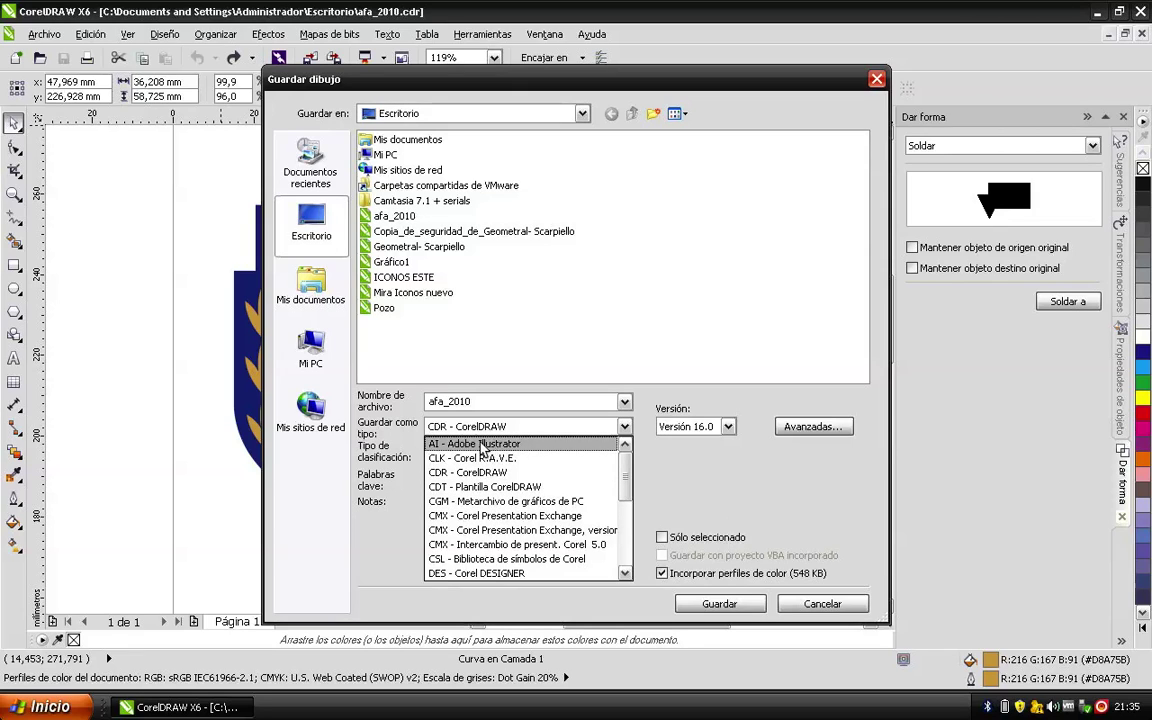
left_click(735, 5)
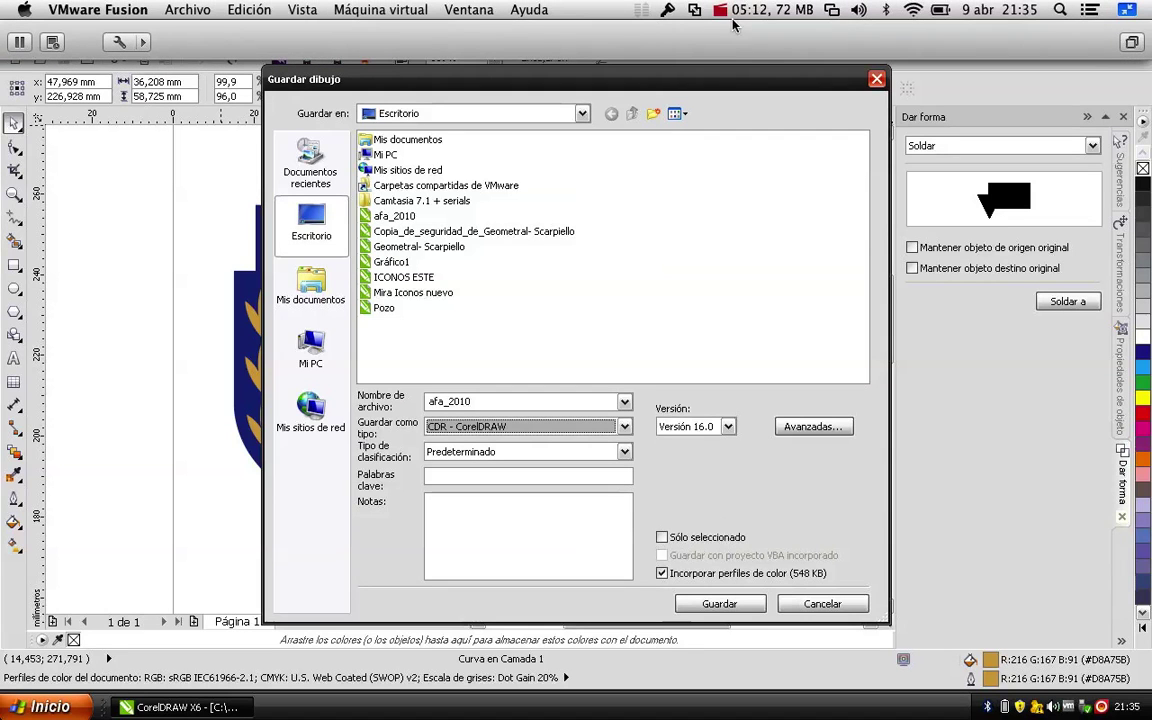
left_click(512, 427)
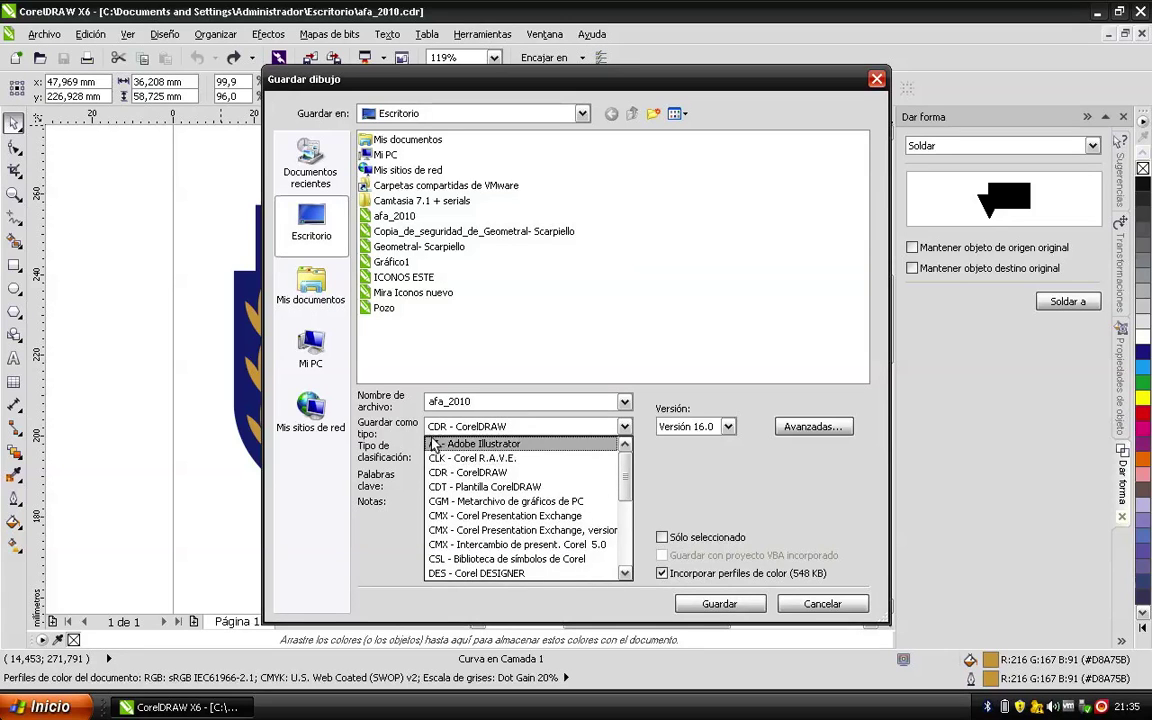
scroll(483, 500, "down", 2)
scroll(490, 505, "down", 1)
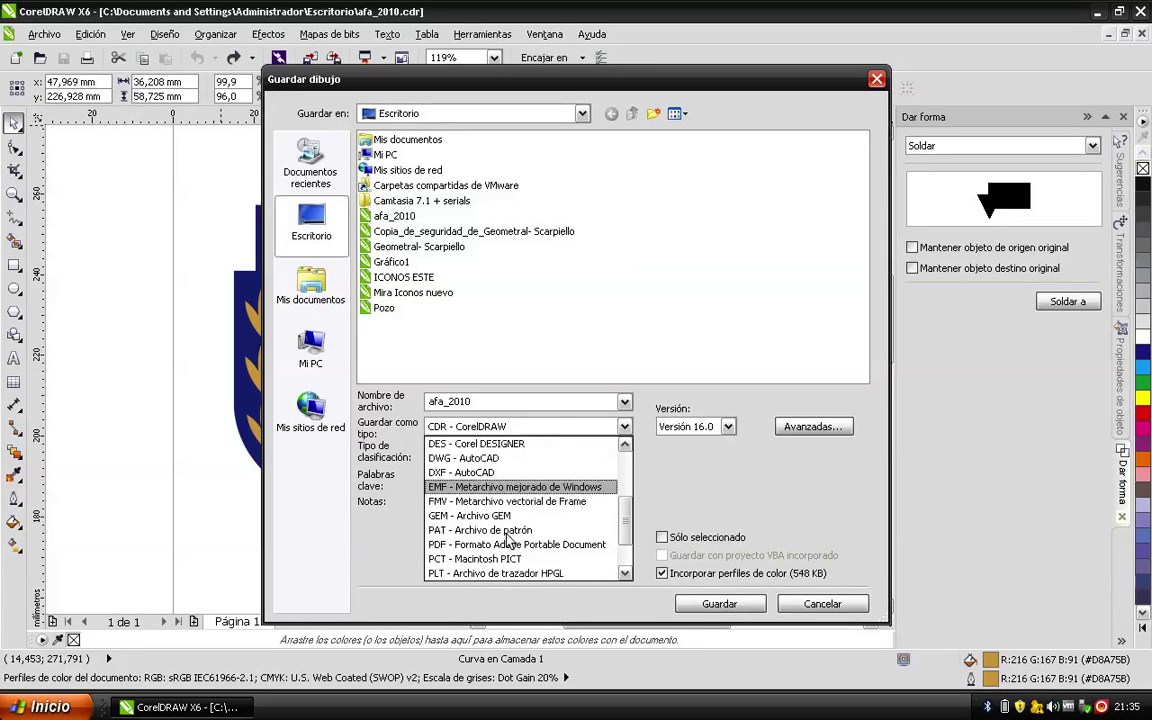
scroll(507, 535, "up", 1)
scroll(490, 510, "down", 3)
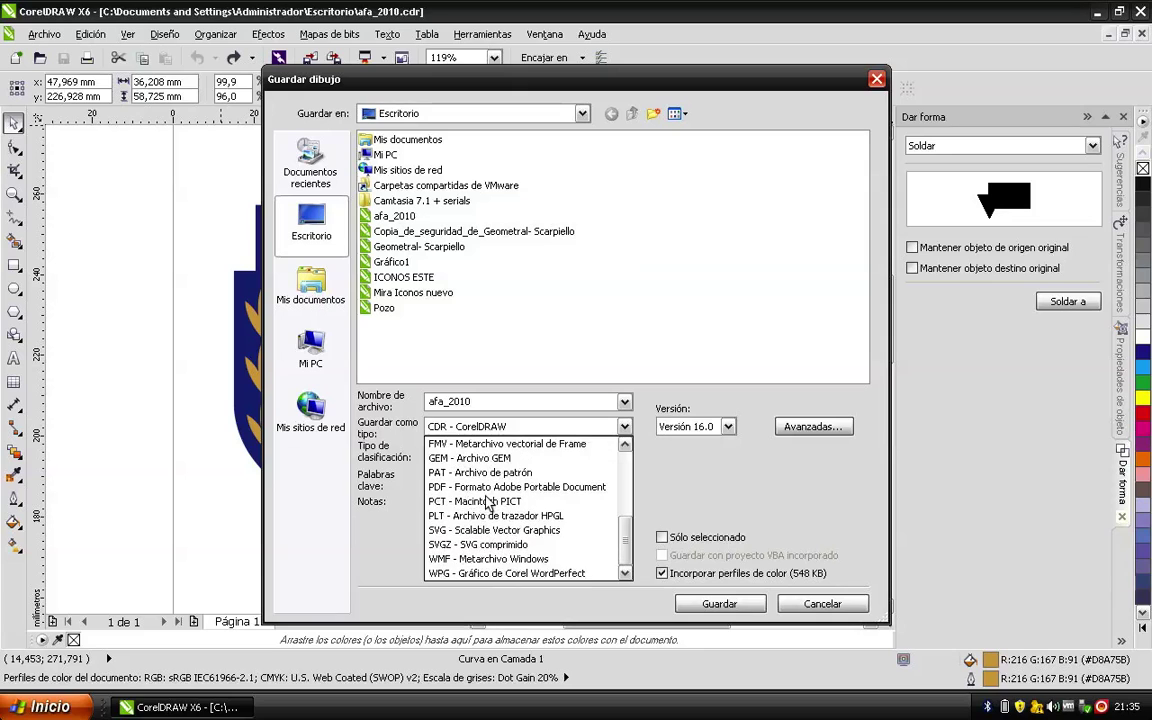
scroll(487, 503, "up", 4)
scroll(487, 503, "up", 1)
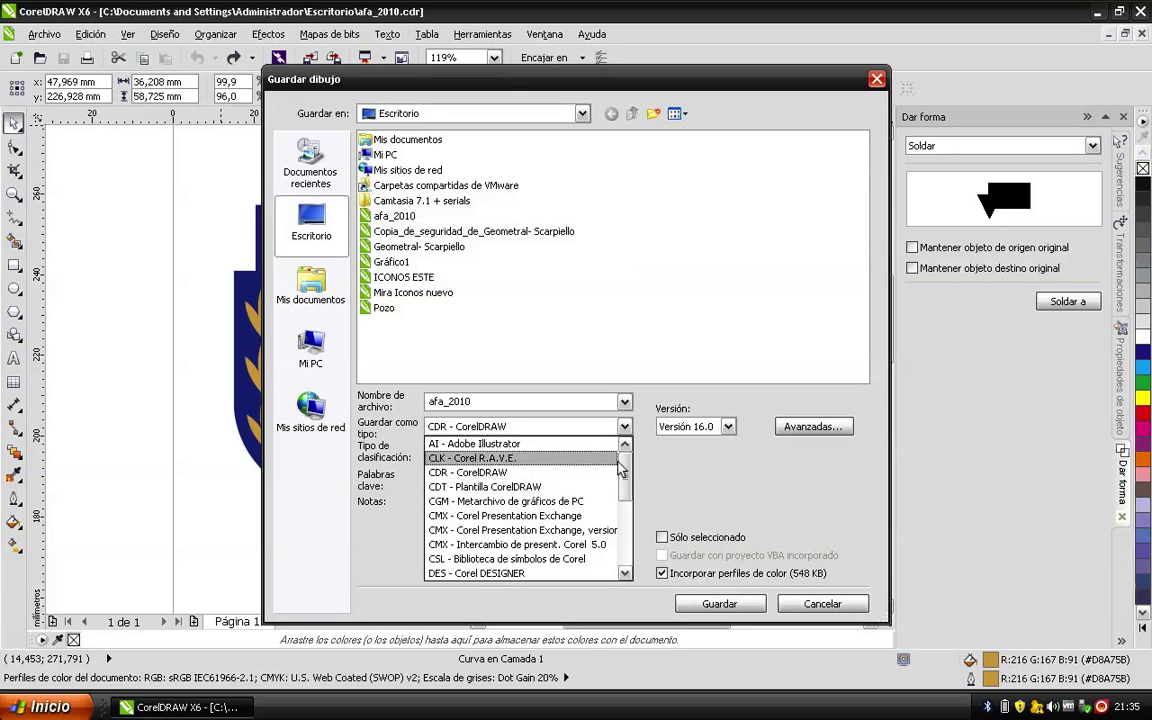
mouse_move(627, 474)
left_mouse_down()
mouse_move(630, 548)
mouse_move(629, 468)
left_mouse_up()
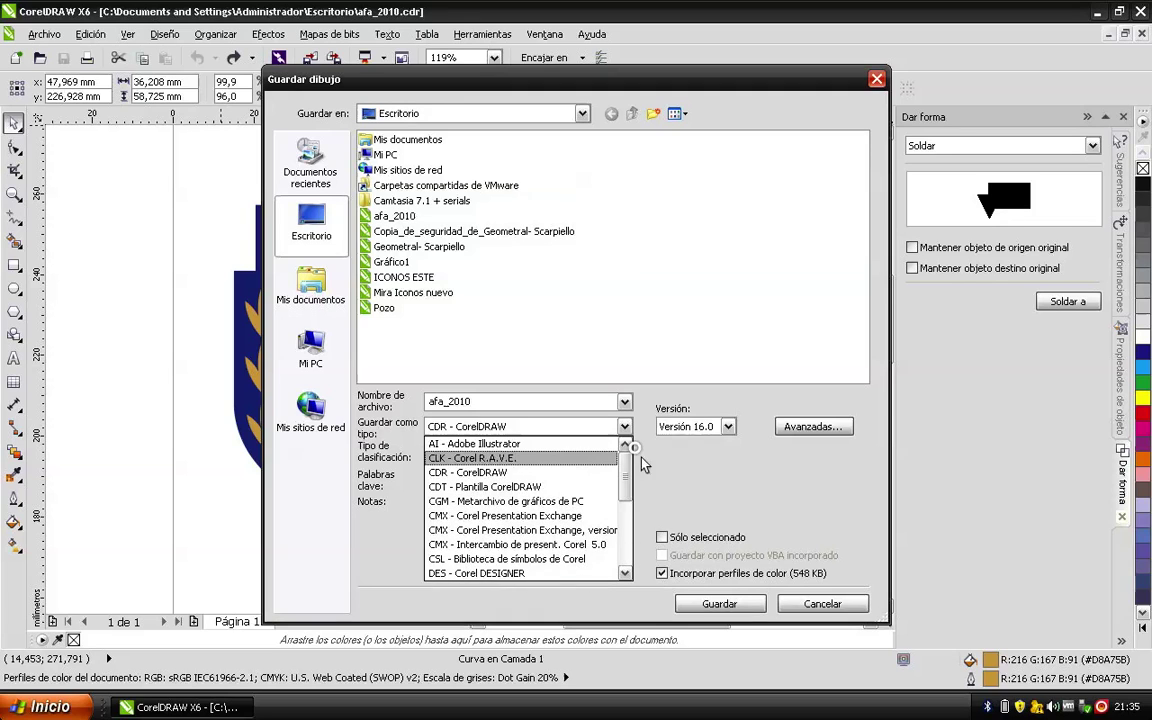
left_click(820, 605)
Cancel saving and export the logo to the desktop as EPS - PostScript encapsulado named afa_2010.
left_click(820, 605)
left_click(44, 34)
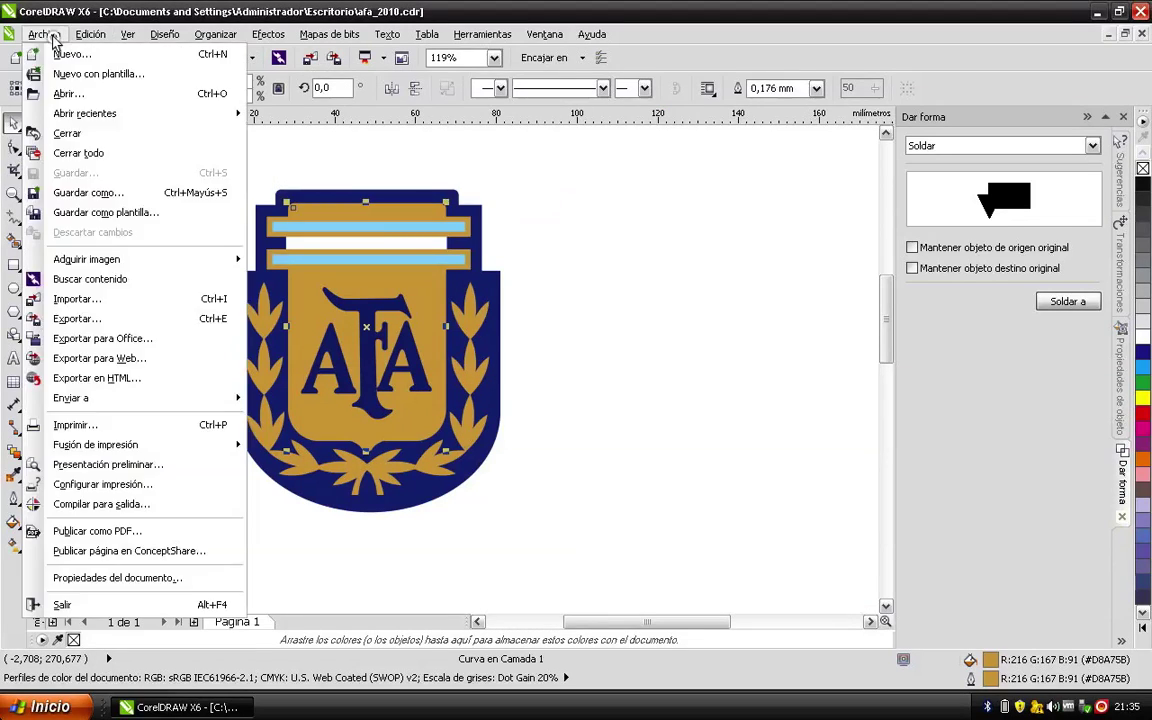
left_click(115, 319)
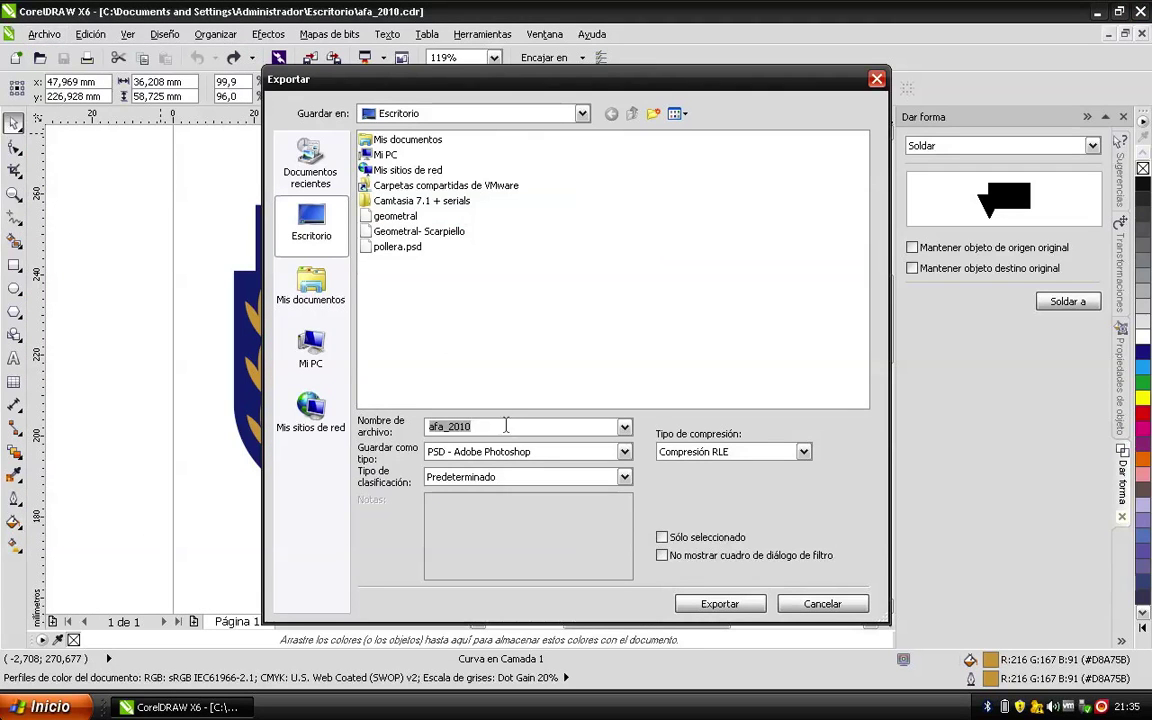
left_click(535, 452)
scroll(530, 480, "up", 4)
scroll(520, 500, "up", 5)
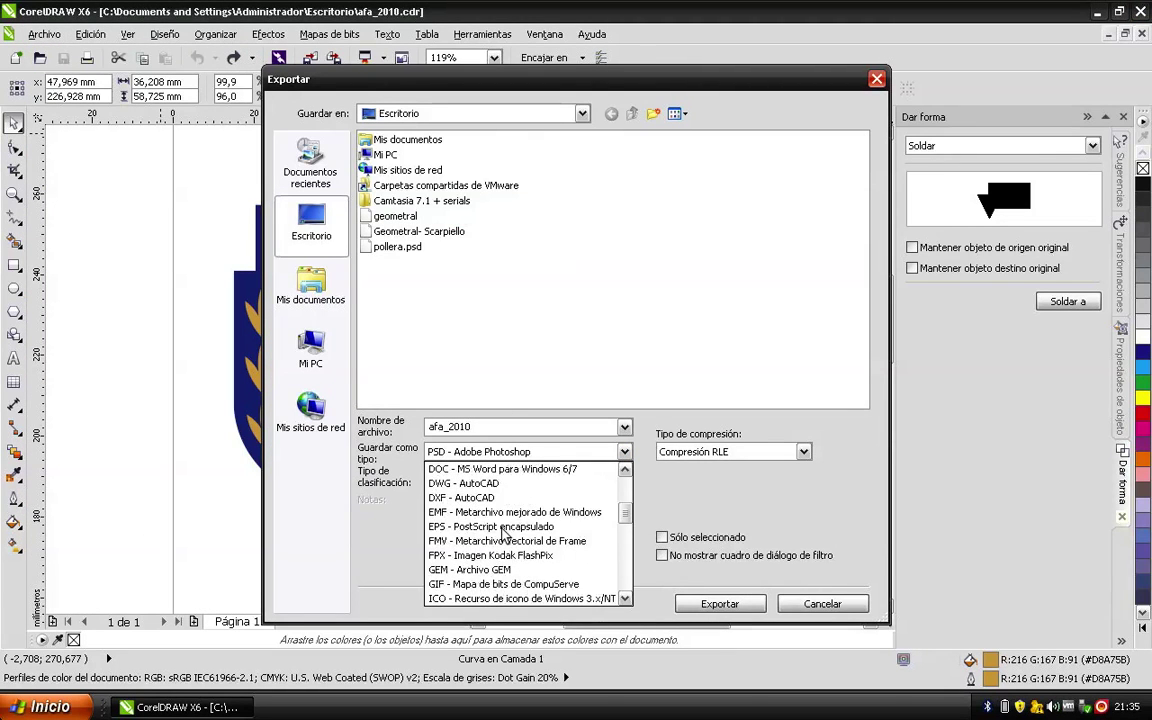
scroll(506, 530, "up", 3)
scroll(505, 533, "down", 2)
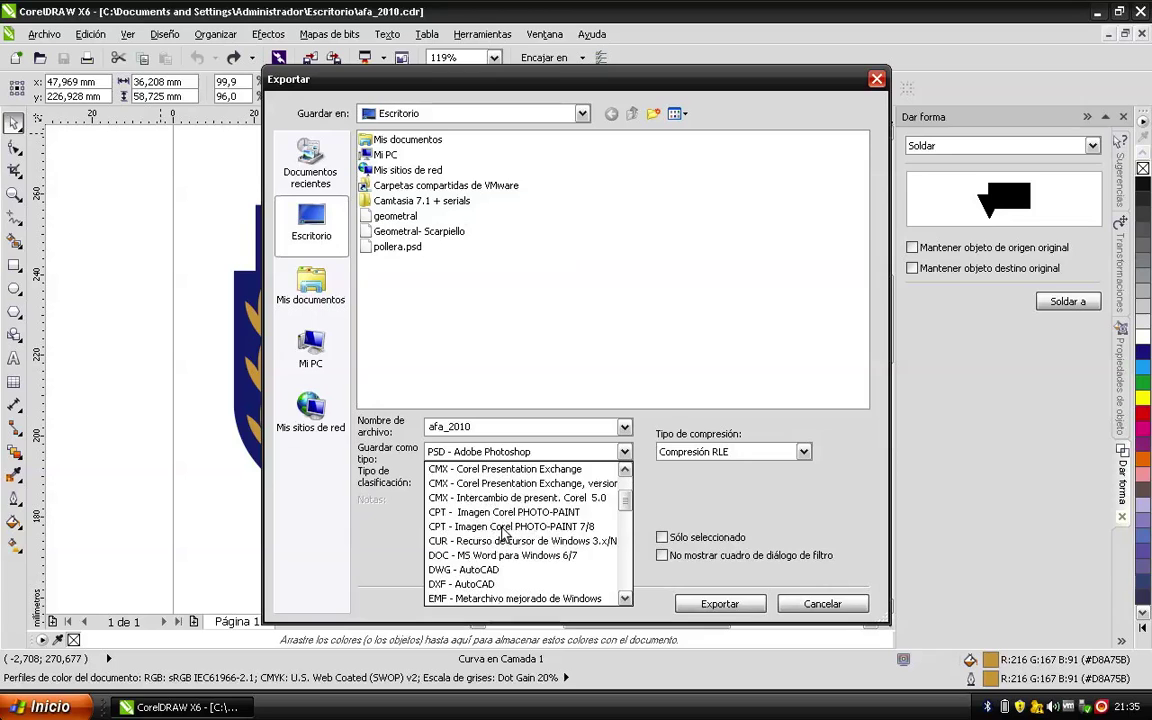
scroll(495, 548, "down", 2)
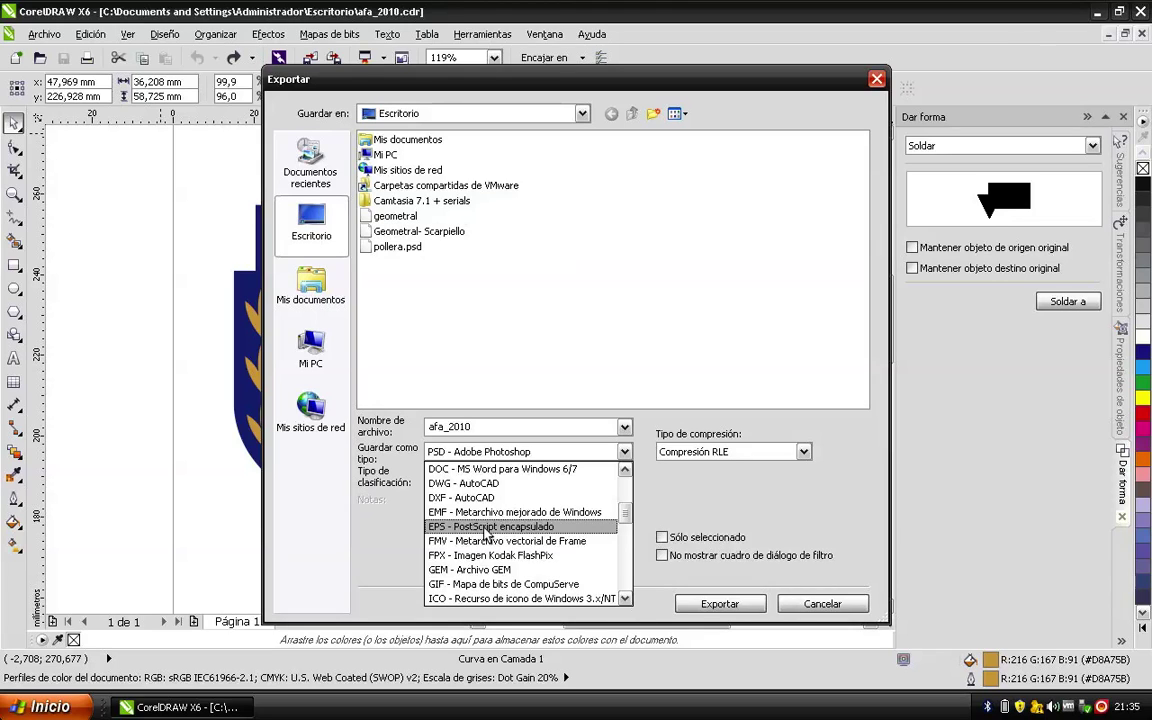
left_click(484, 526)
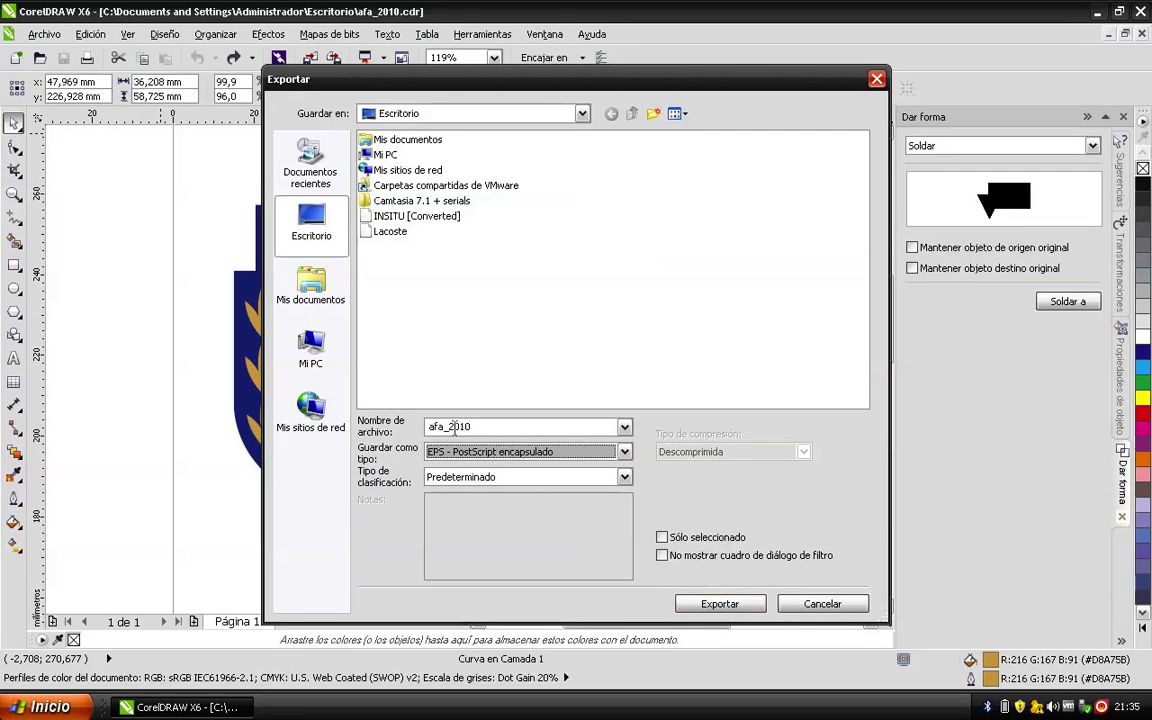
left_click(698, 604)
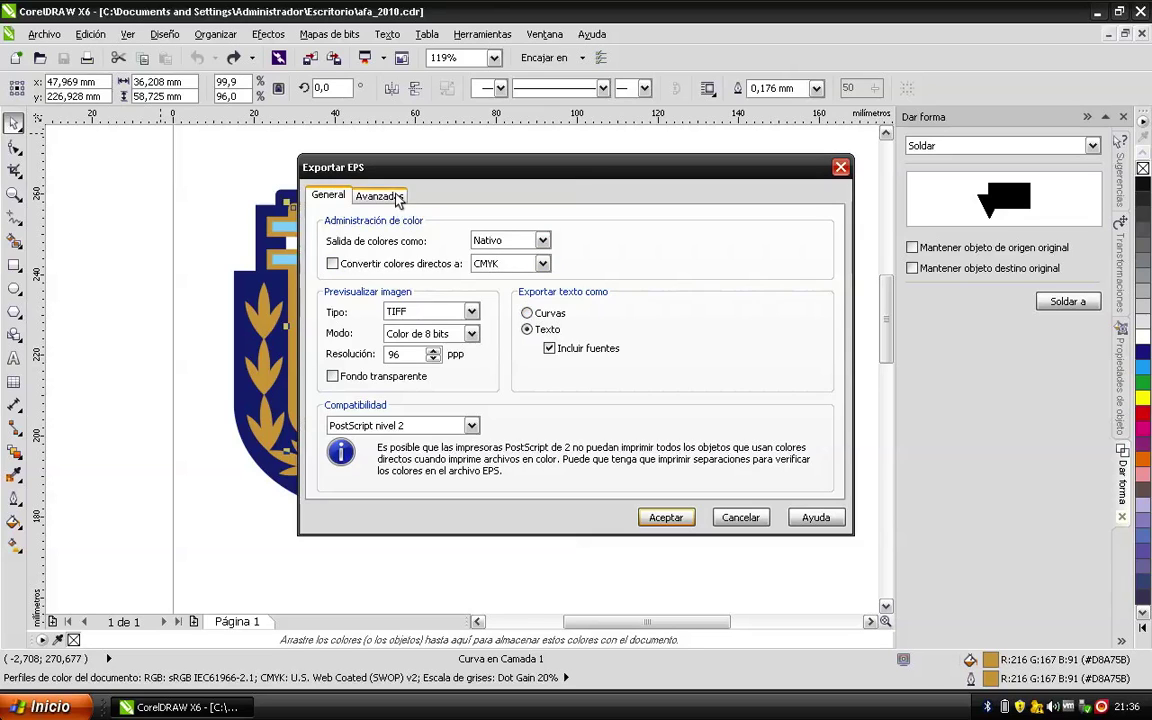
Review the General and Avanzadas EPS options, accept the export, and close the AFA drawing.
left_click(380, 196)
left_click(330, 196)
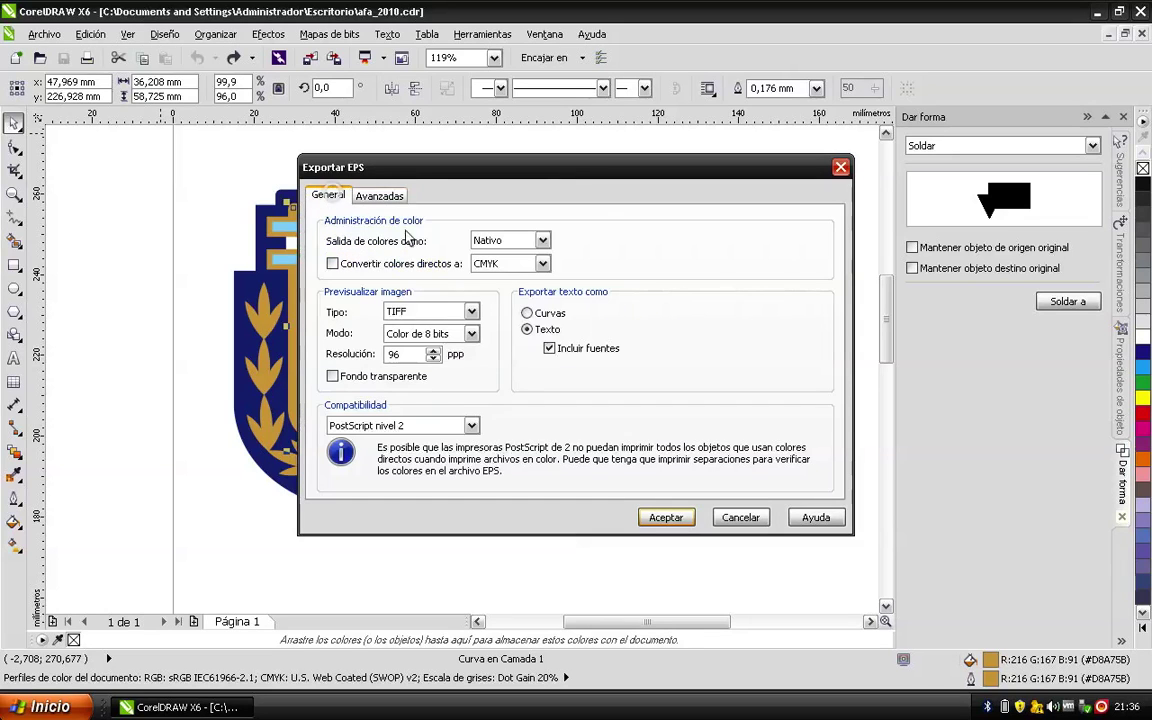
left_click(394, 196)
left_click(328, 196)
left_click(666, 520)
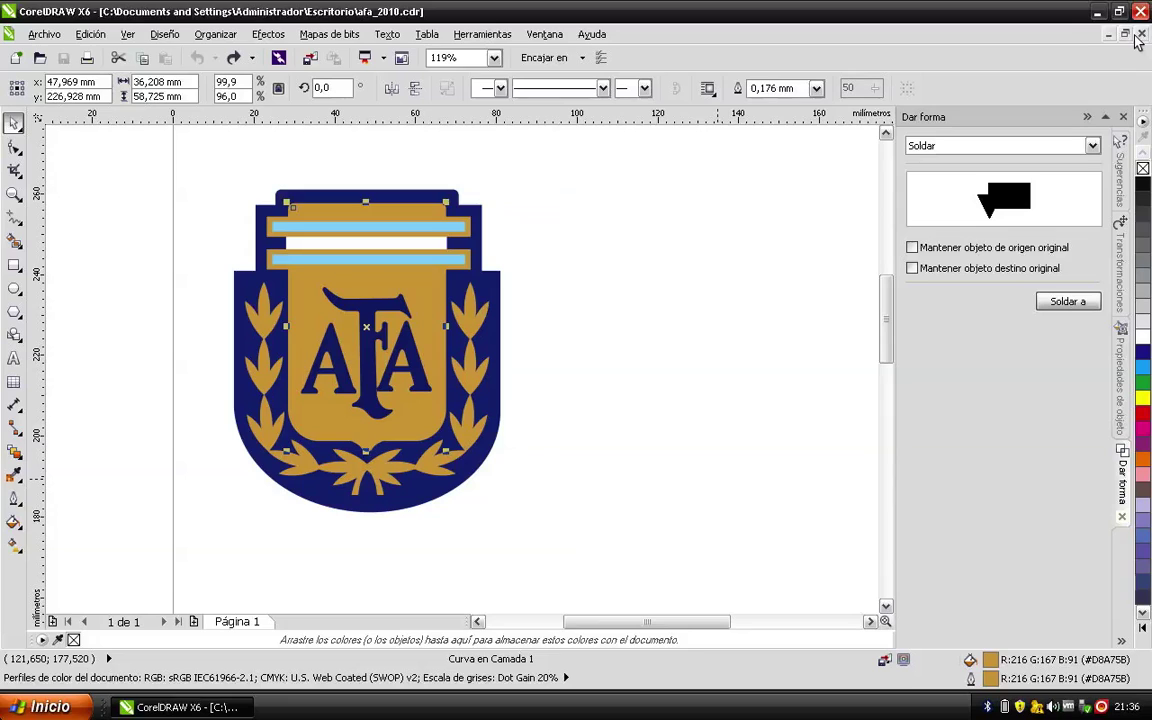
left_click(1146, 35)
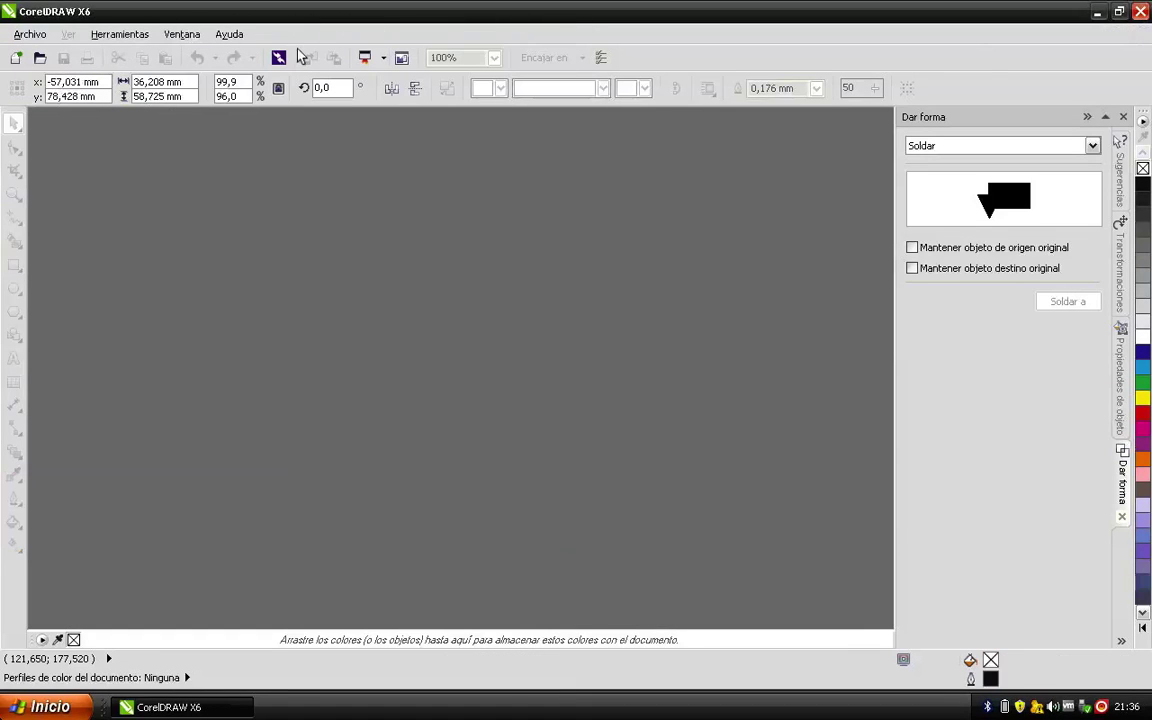
left_click(44, 36)
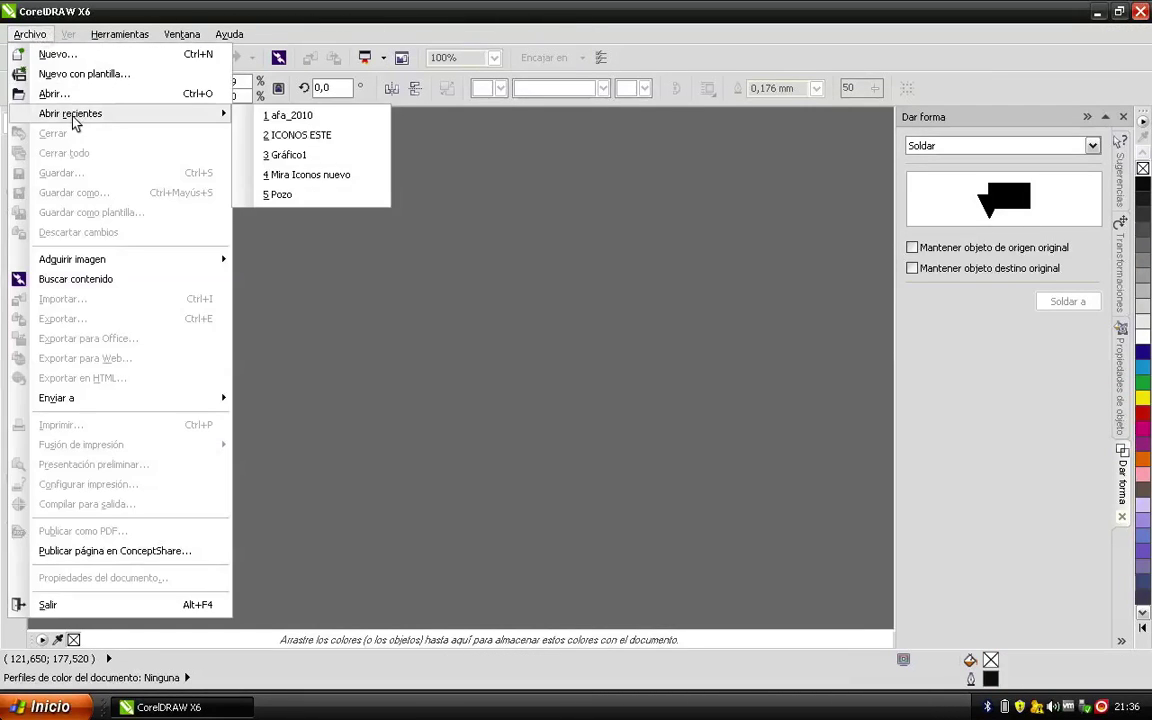
Create a new blank A4 document and import INSITU [Converted] as editable EPS objects.
left_click(100, 54)
left_click(575, 529)
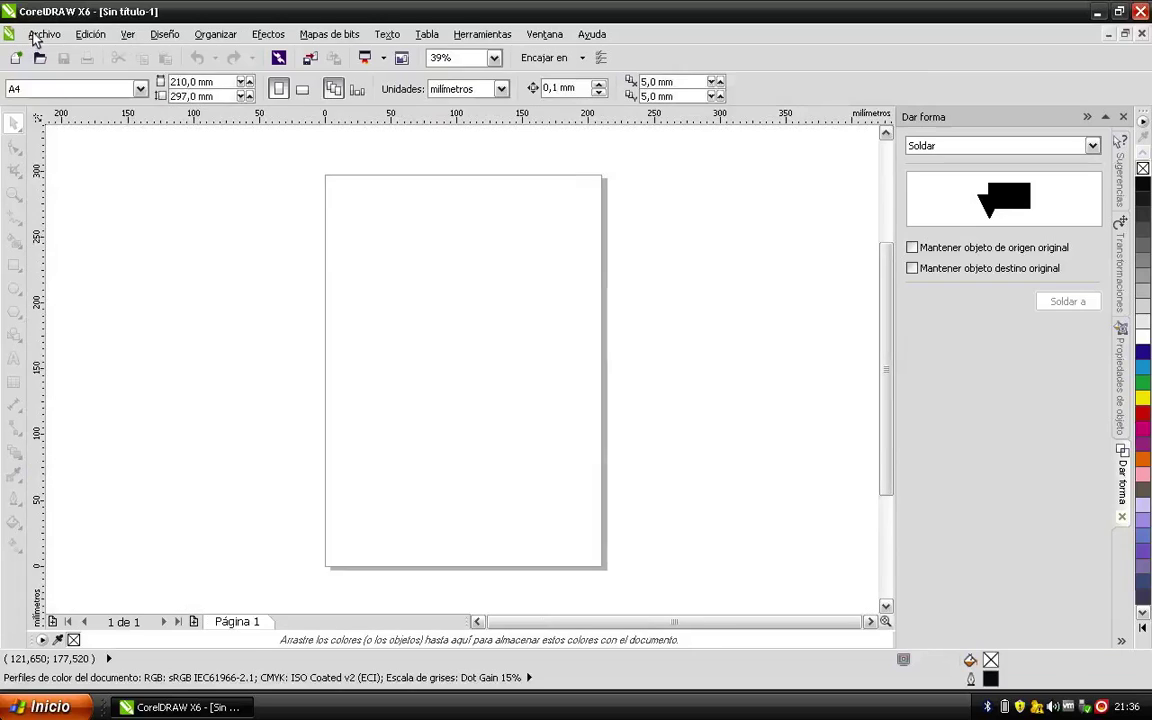
left_click(40, 35)
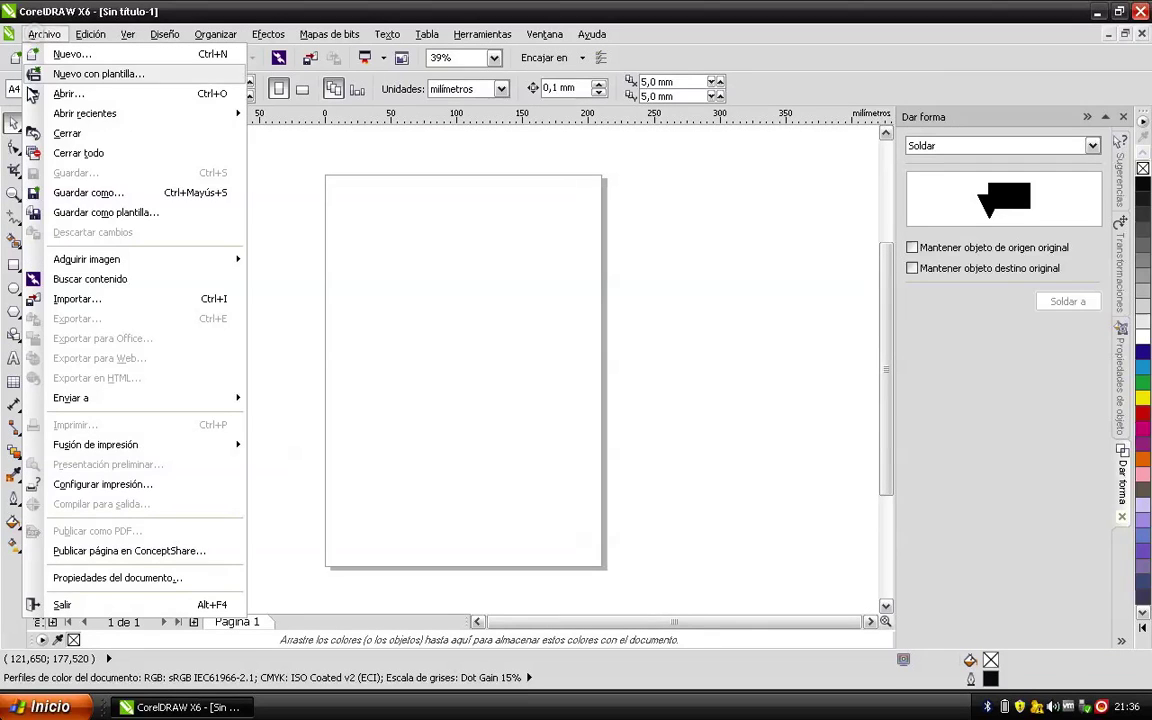
left_click(103, 303)
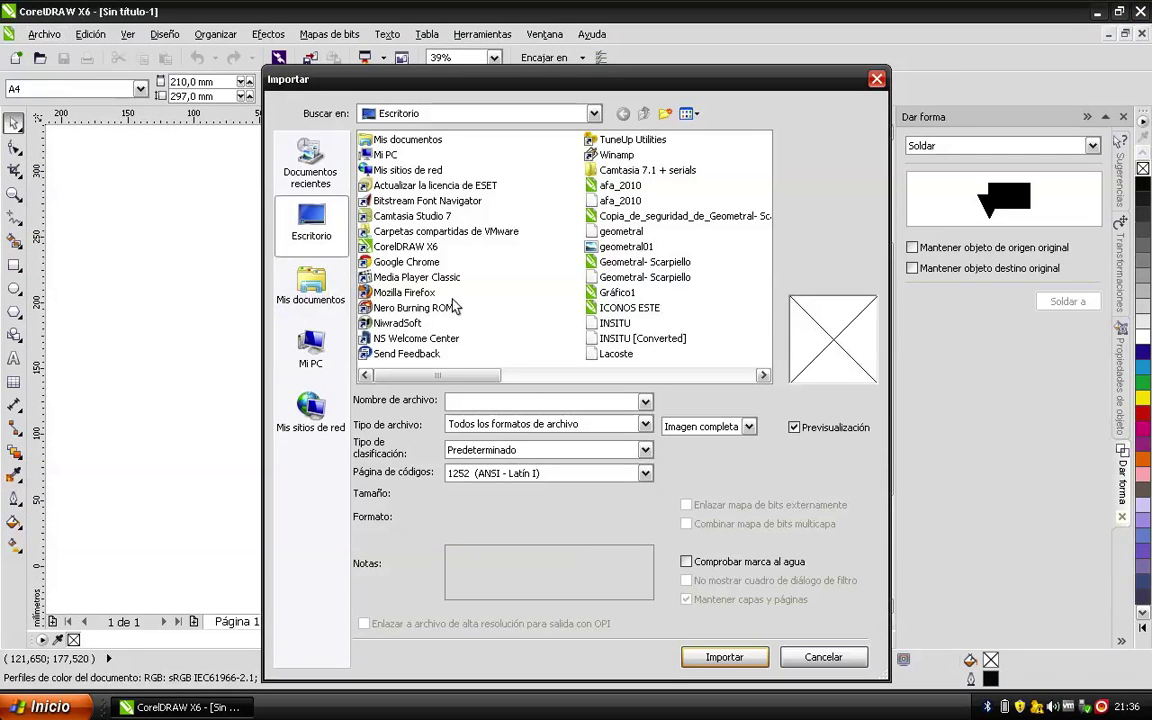
left_click(635, 338)
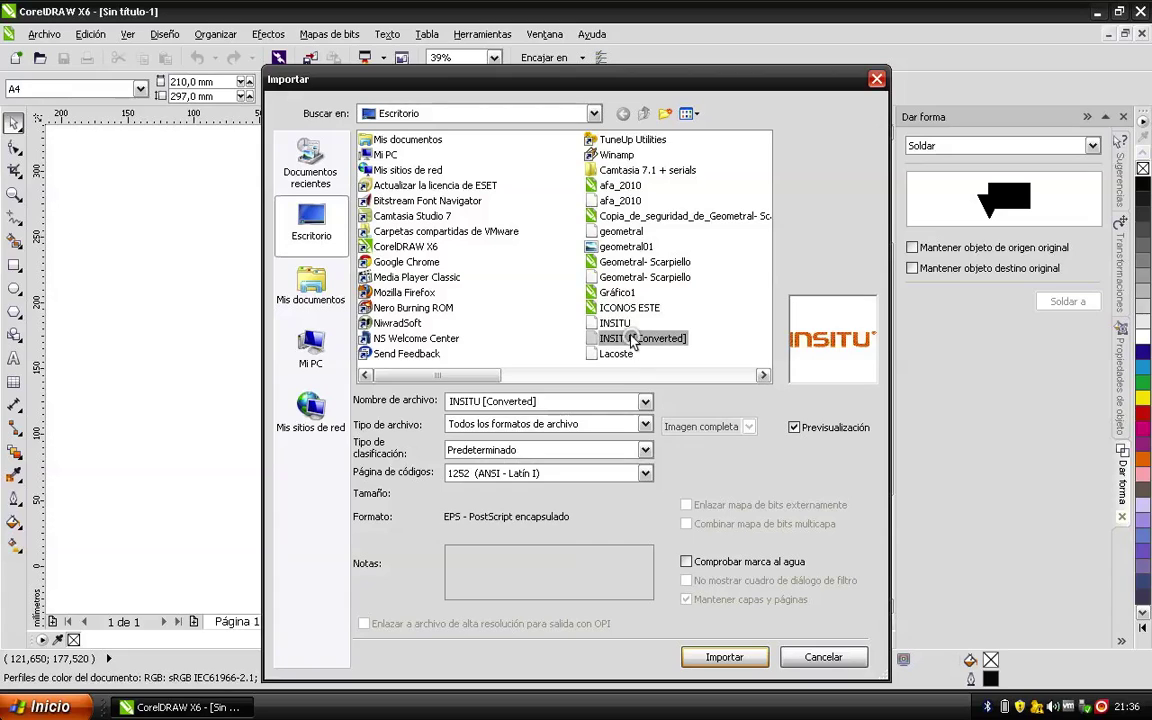
left_click(729, 655)
left_click(514, 440)
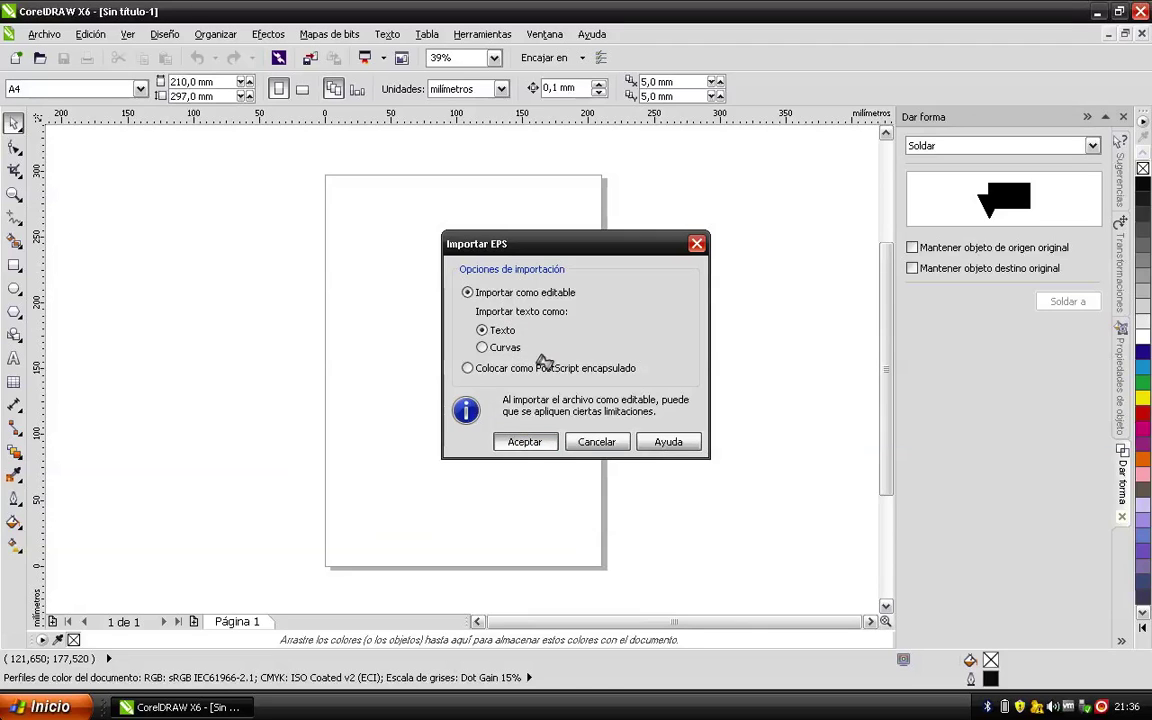
Place the INSITU logo on the page, then import and place a second copy near the top.
left_click(419, 330)
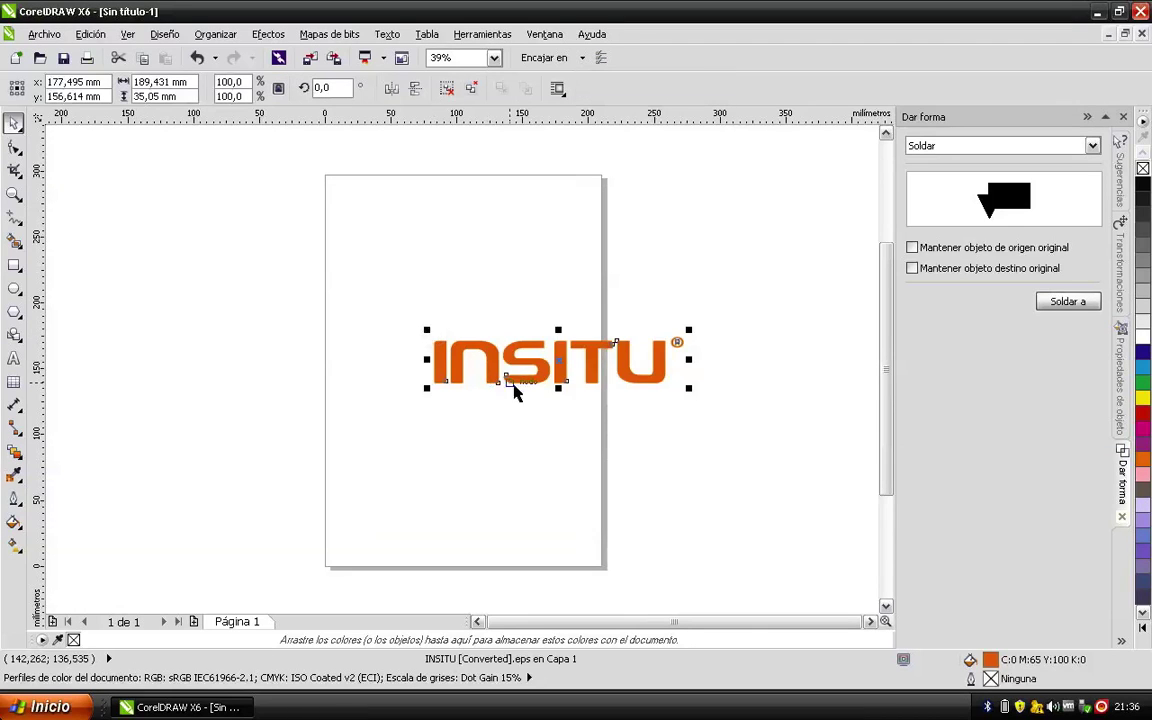
left_click_drag(514, 391, 458, 391)
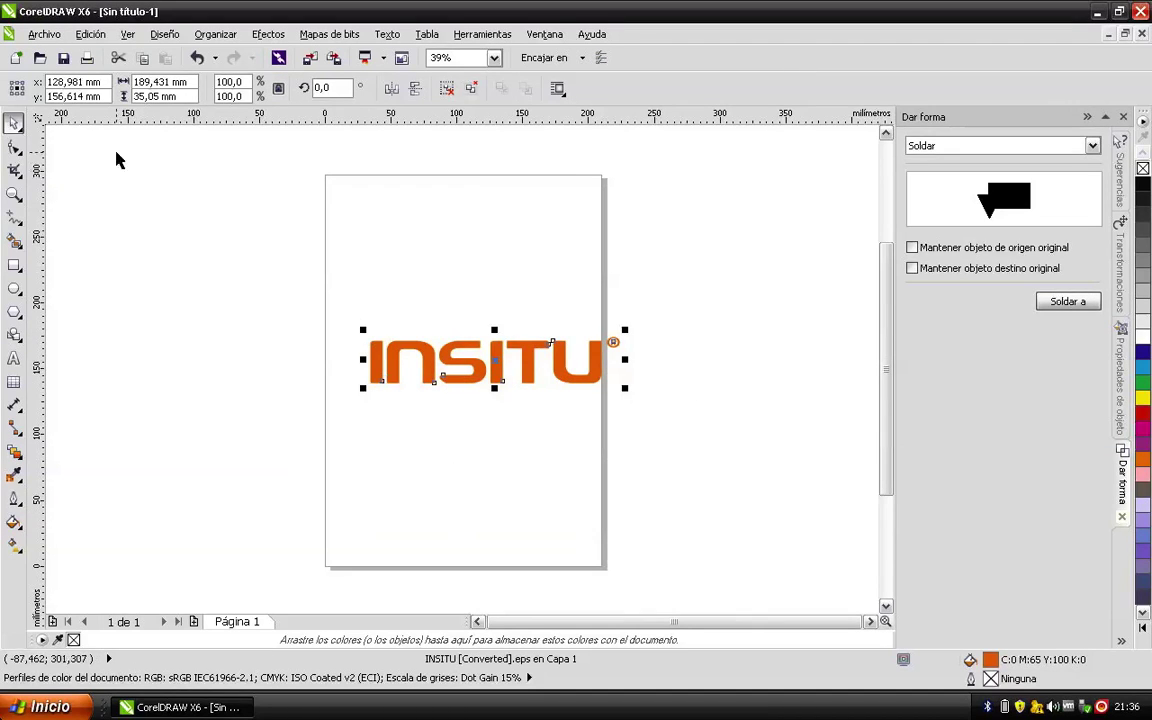
left_click(44, 34)
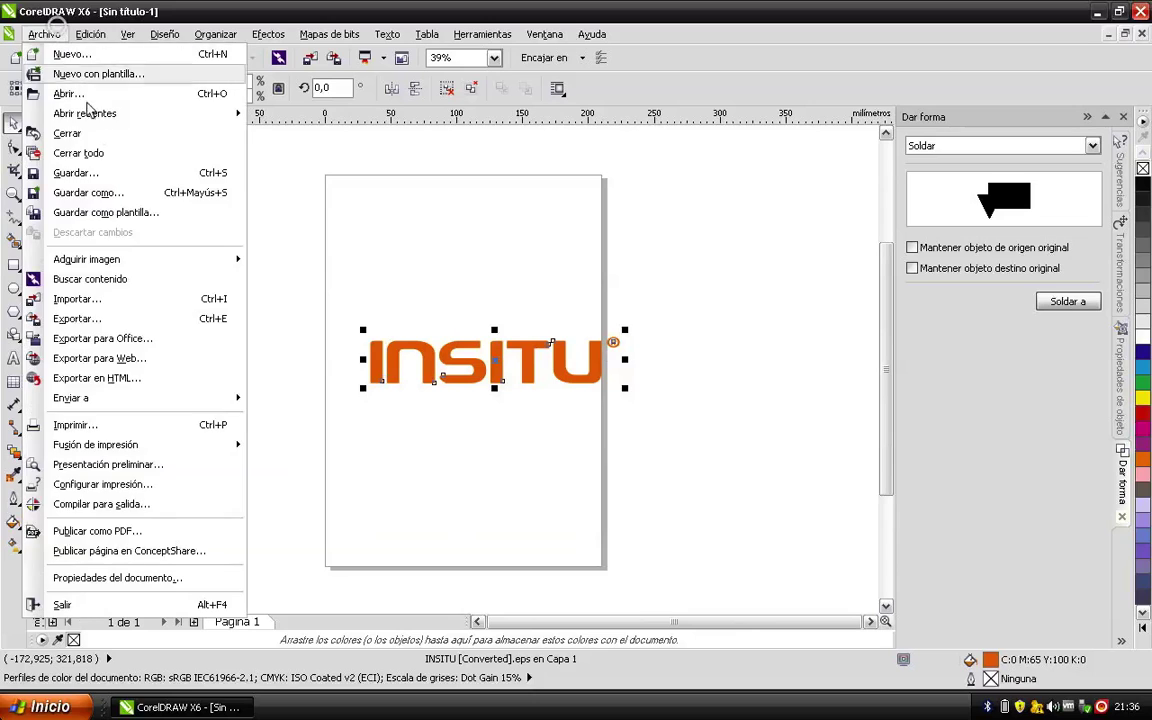
left_click(120, 299)
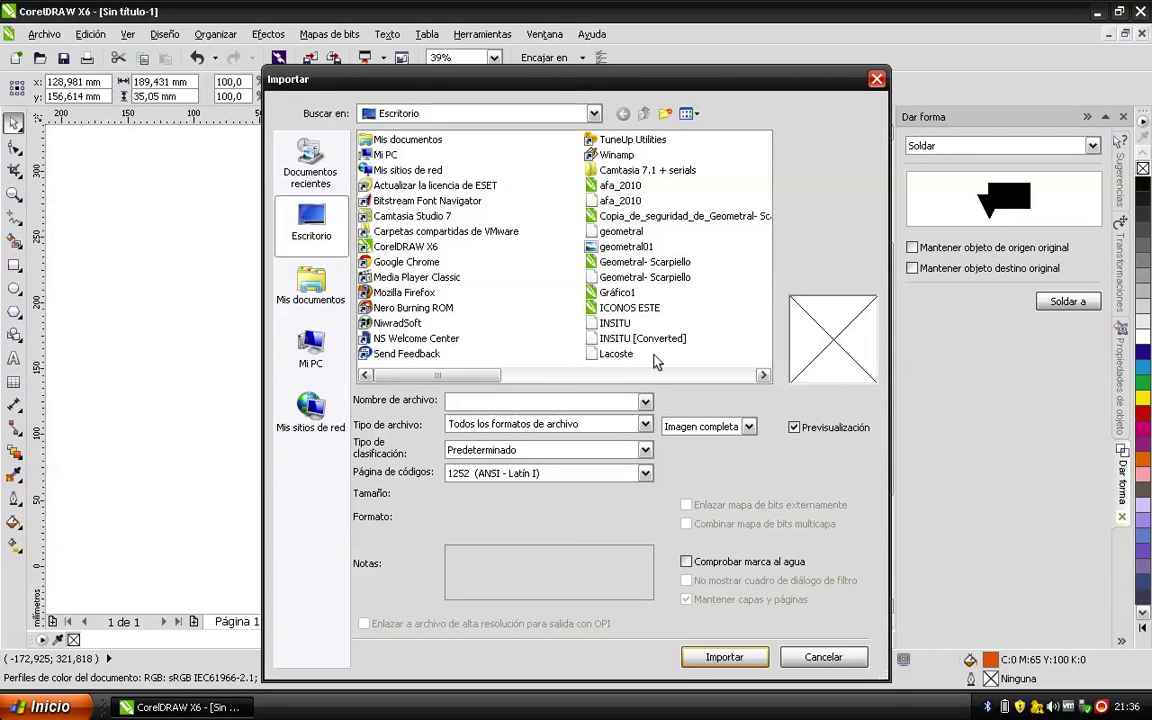
double_click(616, 328)
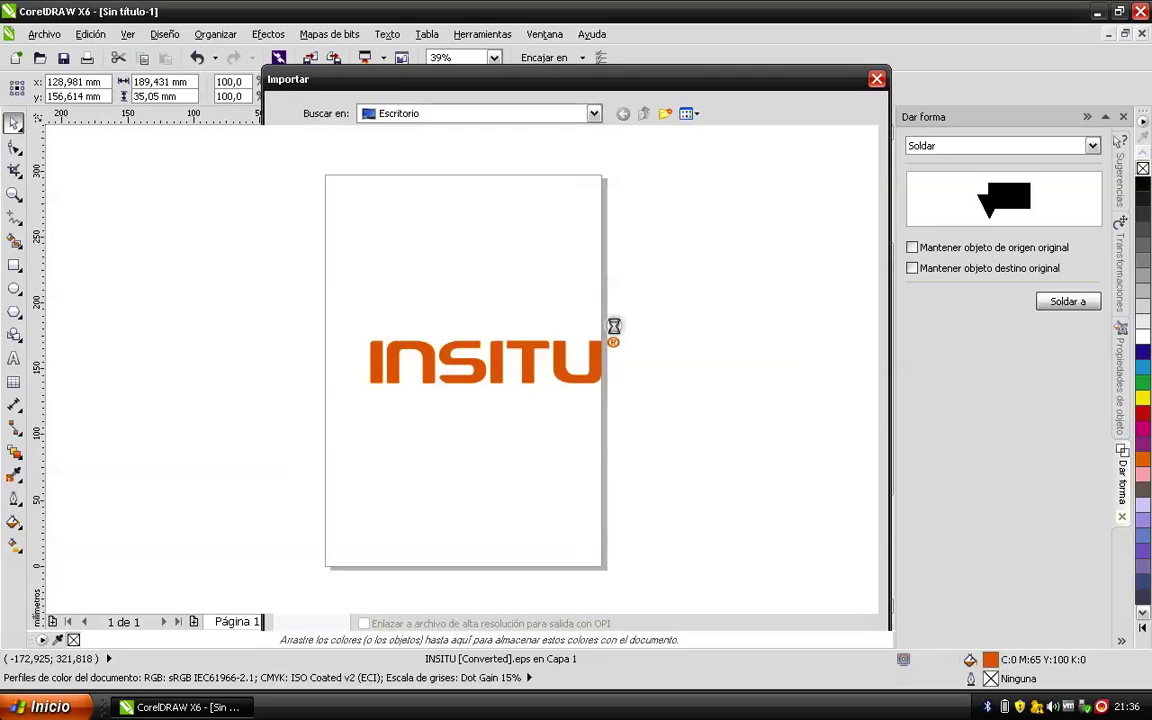
left_click(358, 229)
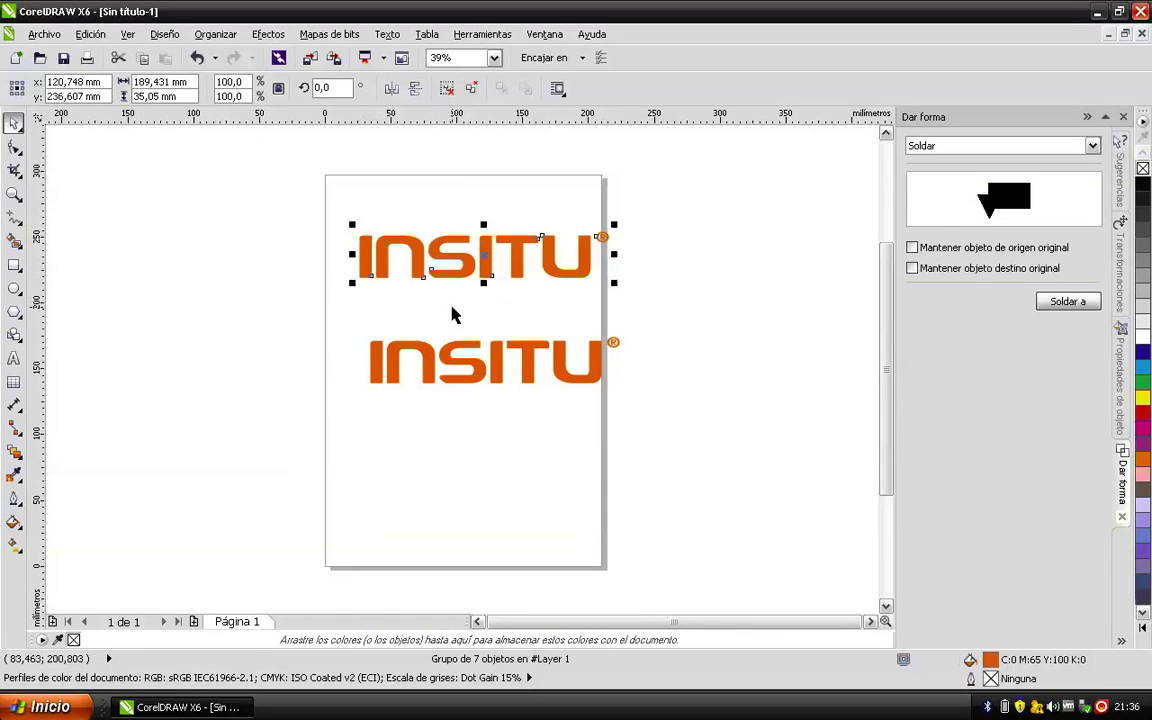
Move the lower INSITU logo up beneath the upper one to compare them.
scroll(476, 310, "up", 5)
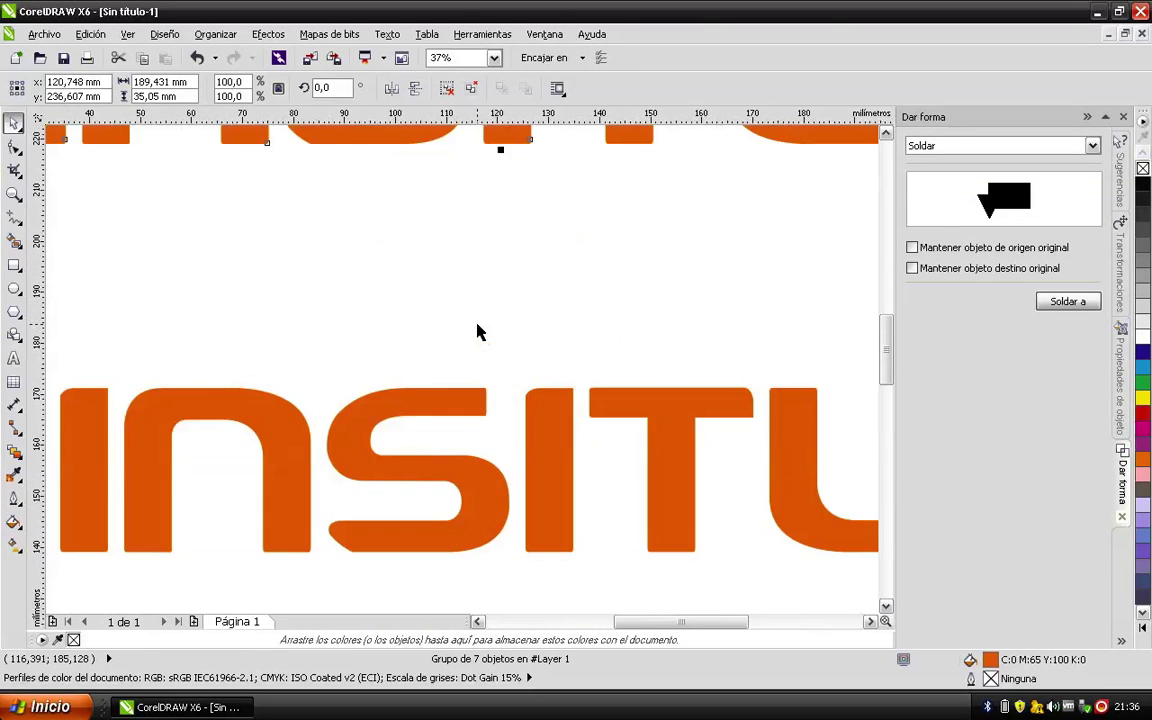
scroll(476, 329, "down", 2)
scroll(530, 380, "down", 2)
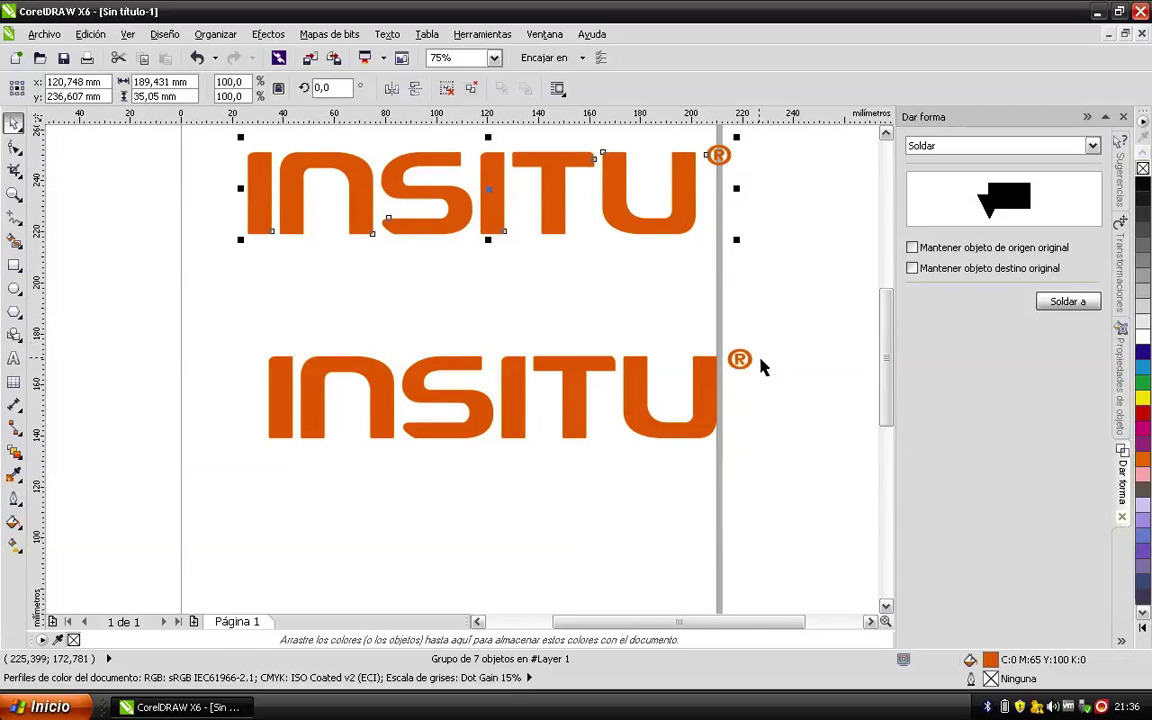
left_click_drag(647, 358, 621, 288)
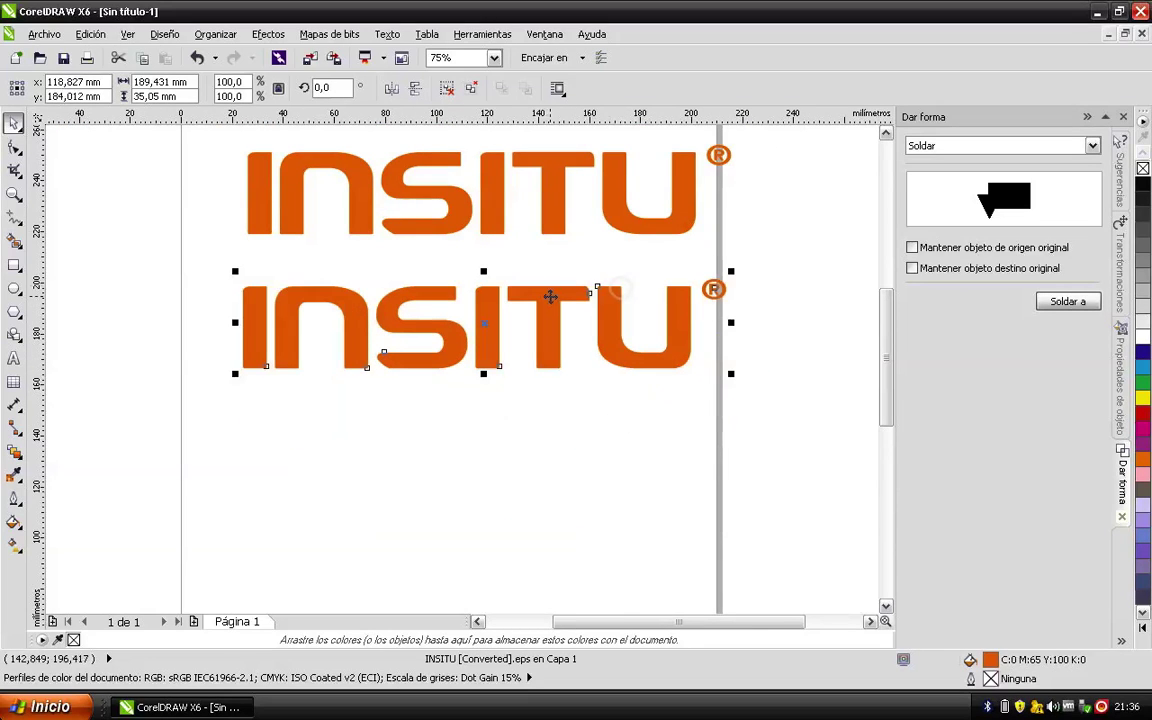
Delete both INSITU logos, leaving the page empty.
left_click(549, 233)
left_click(560, 320)
key("Delete")
left_click(560, 223)
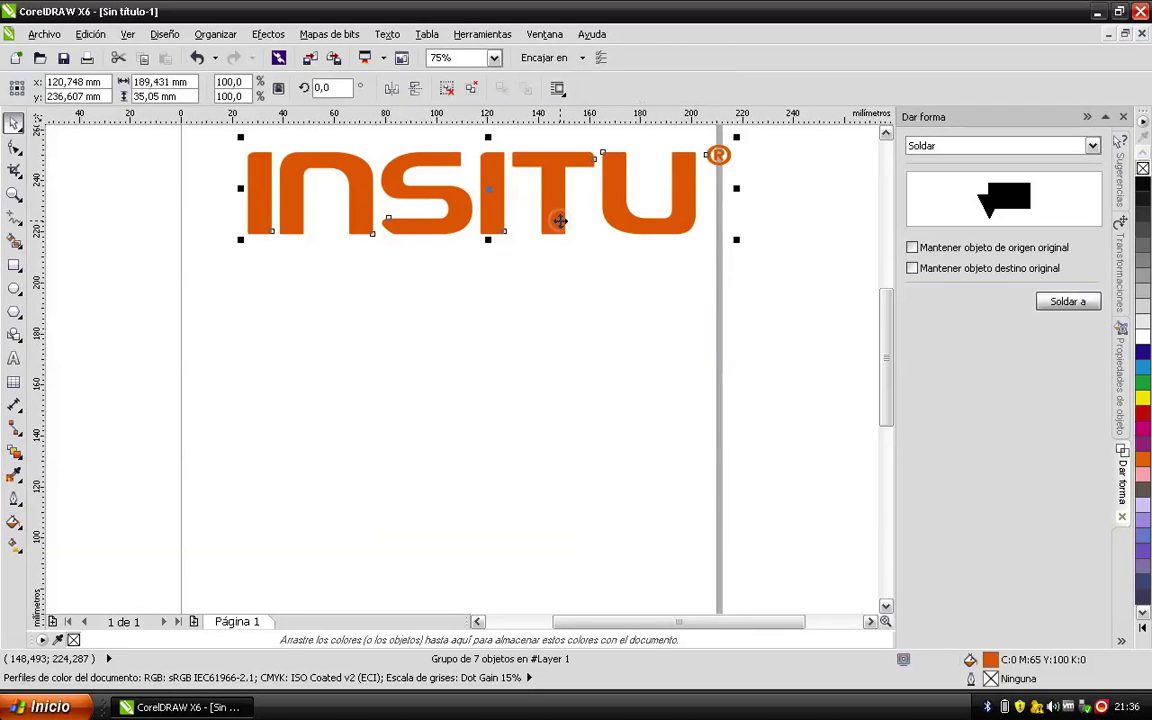
key("Delete")
Close Sin título-1 without saving and minimize CorelDRAW to the Windows desktop.
left_click(44, 34)
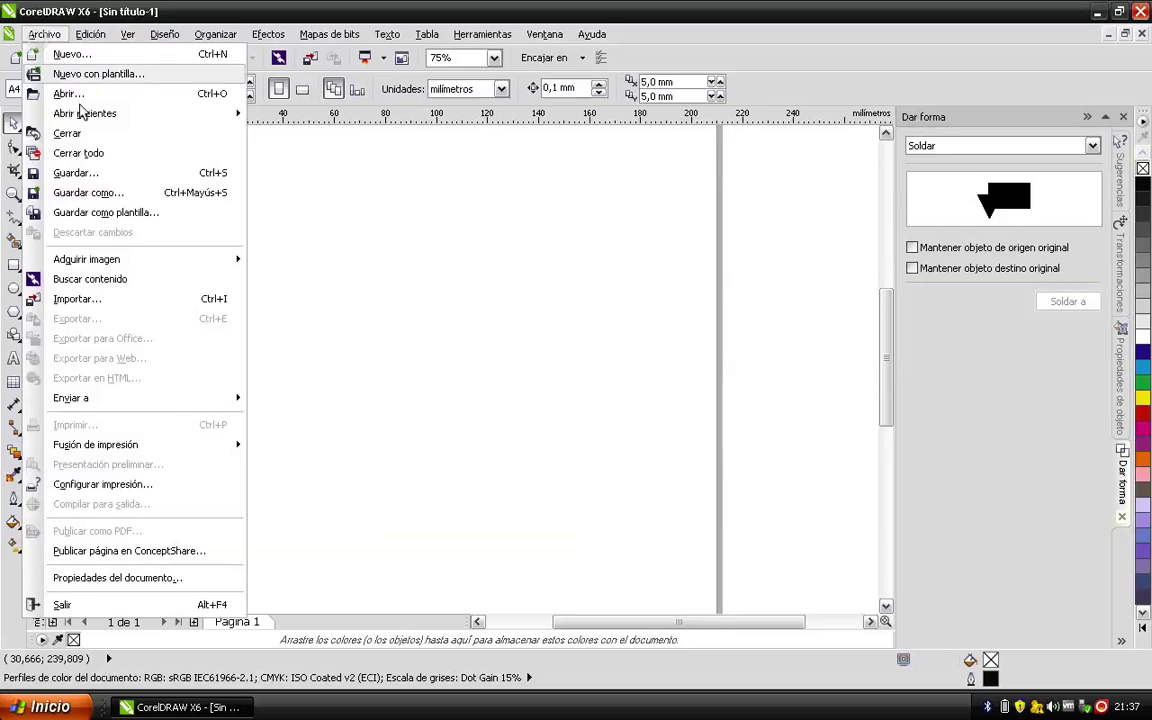
left_click(93, 138)
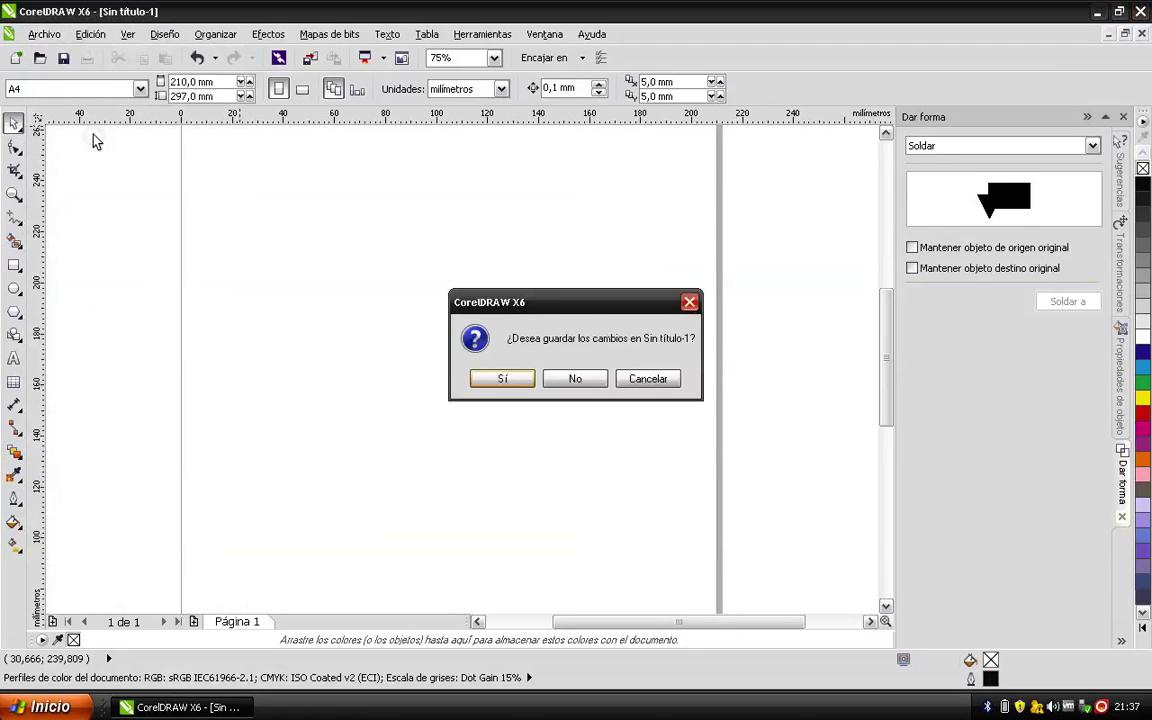
left_click(573, 378)
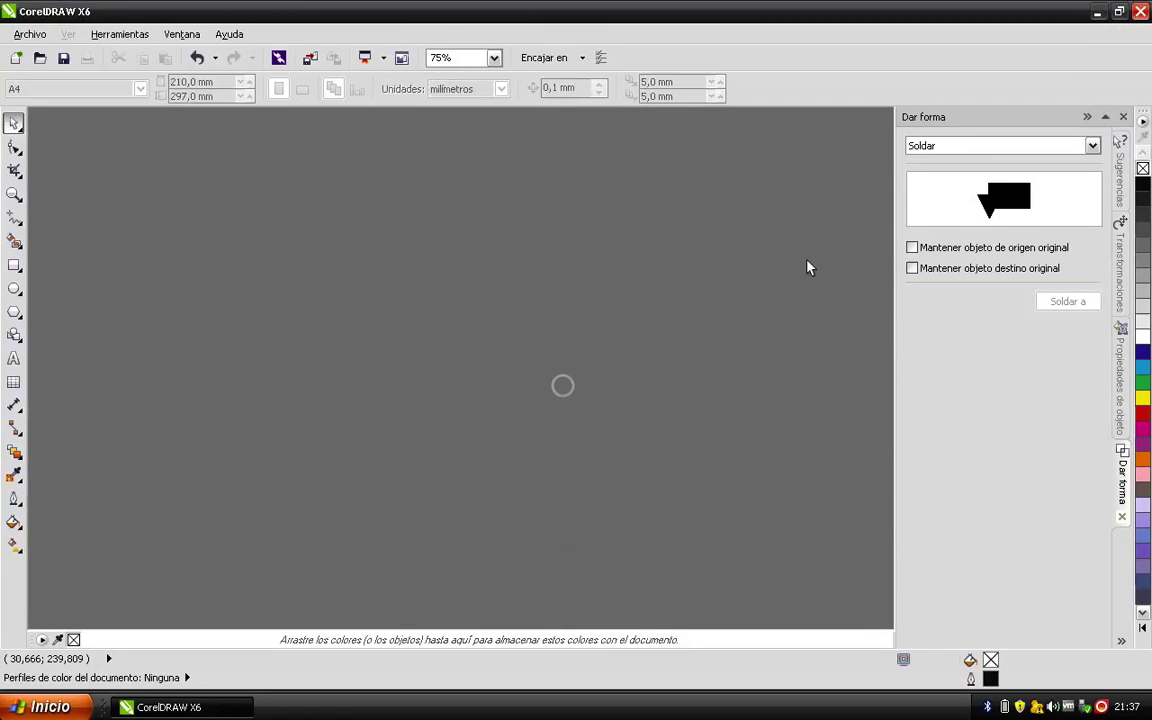
left_click(1097, 11)
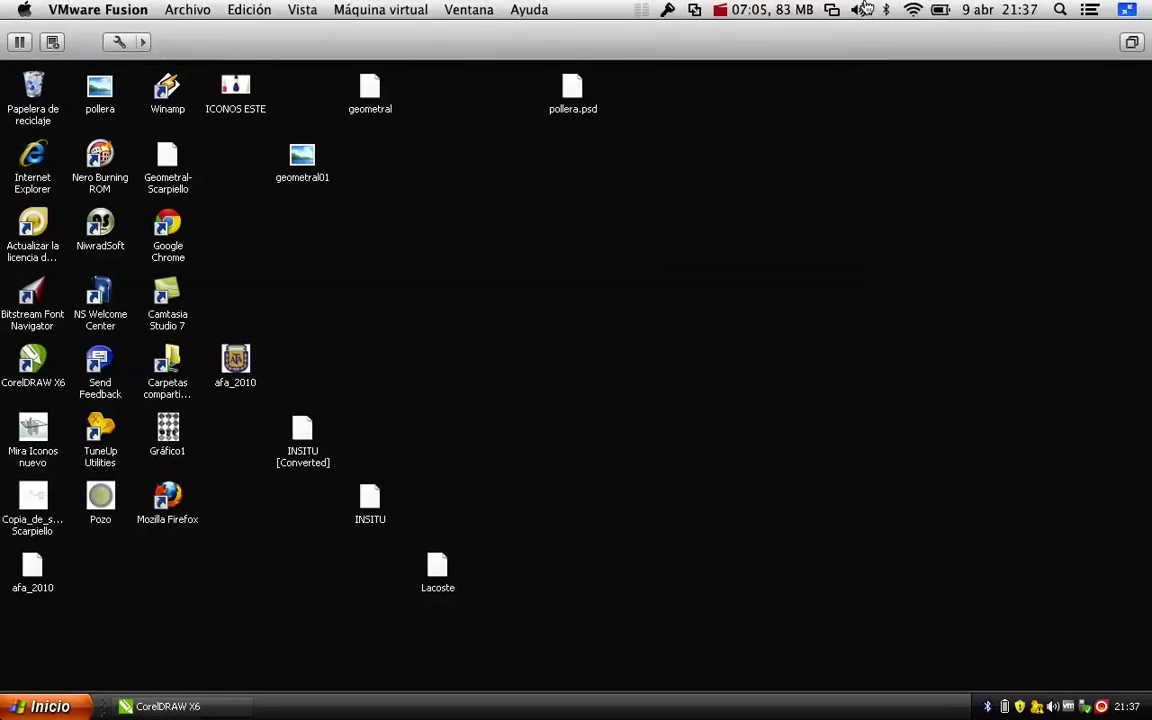
Arrange the XP desktop icons by type and drag afa_2010 out onto the Mac desktop.
left_click(918, 40)
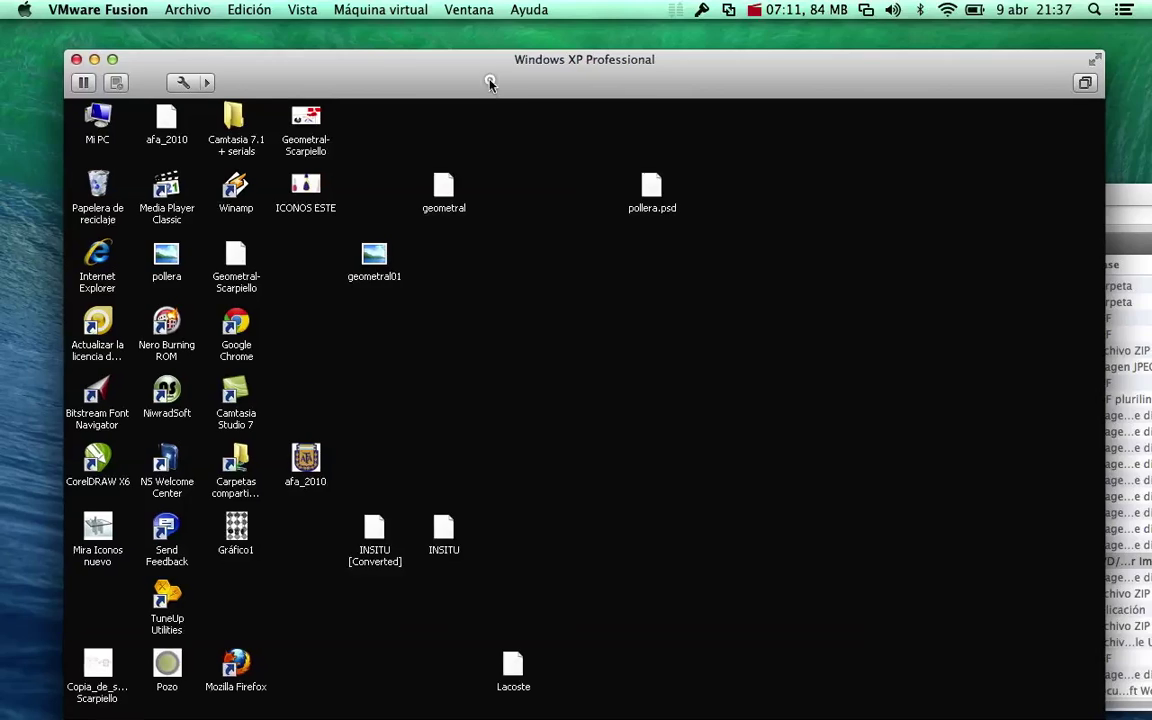
left_click_drag(494, 62, 518, 34)
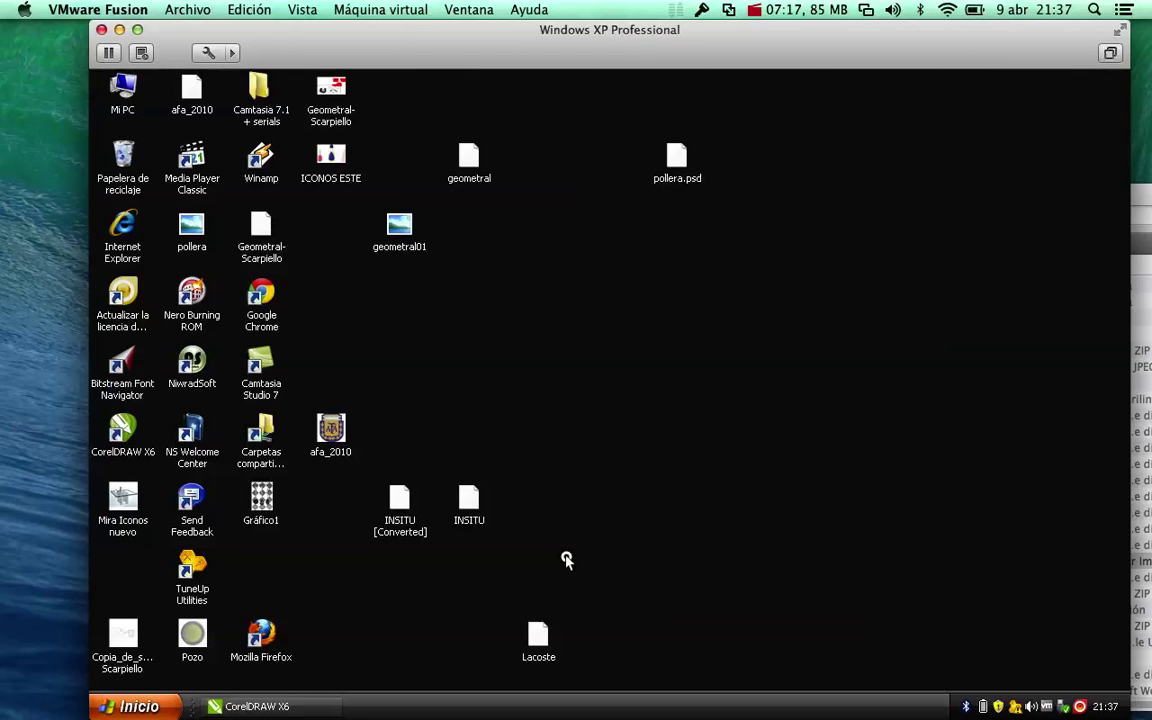
left_click(469, 498)
right_click(502, 411)
mouse_move(556, 418)
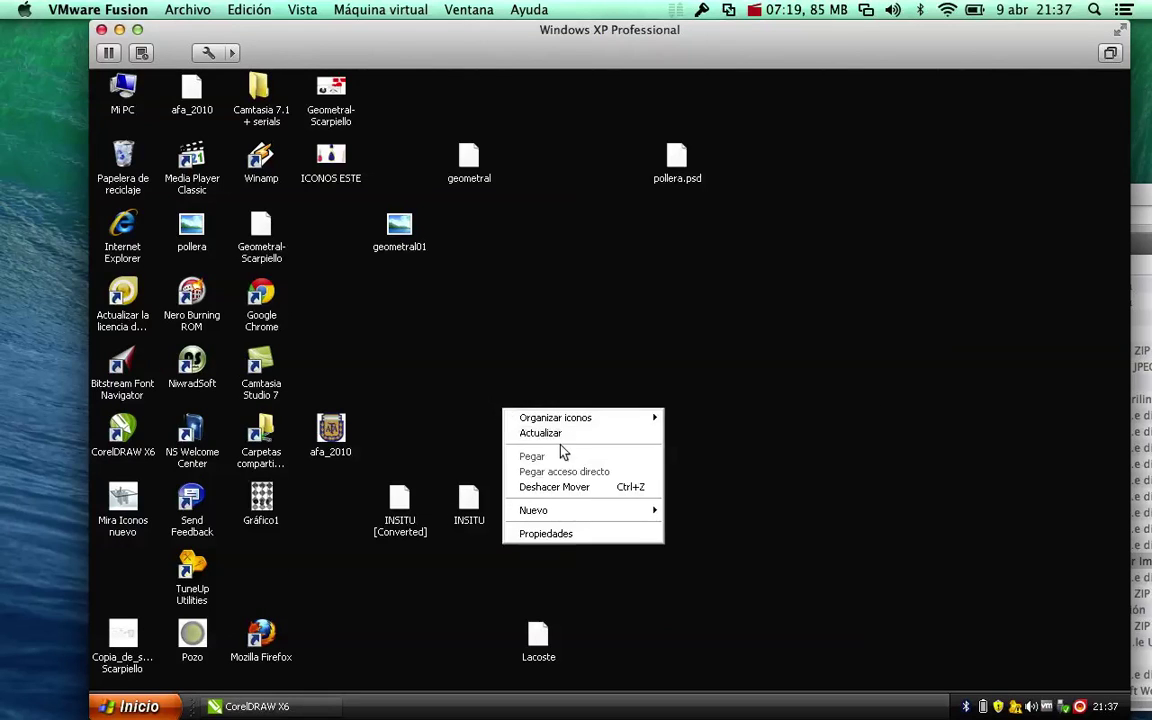
left_click(686, 448)
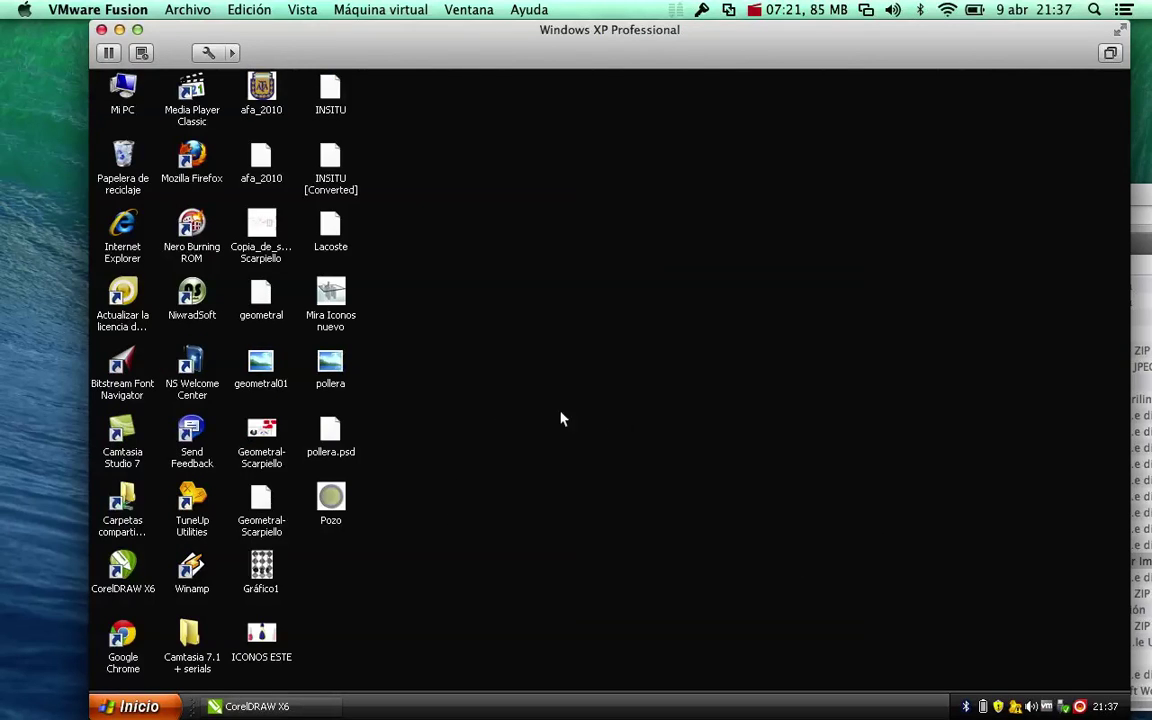
left_click(276, 176)
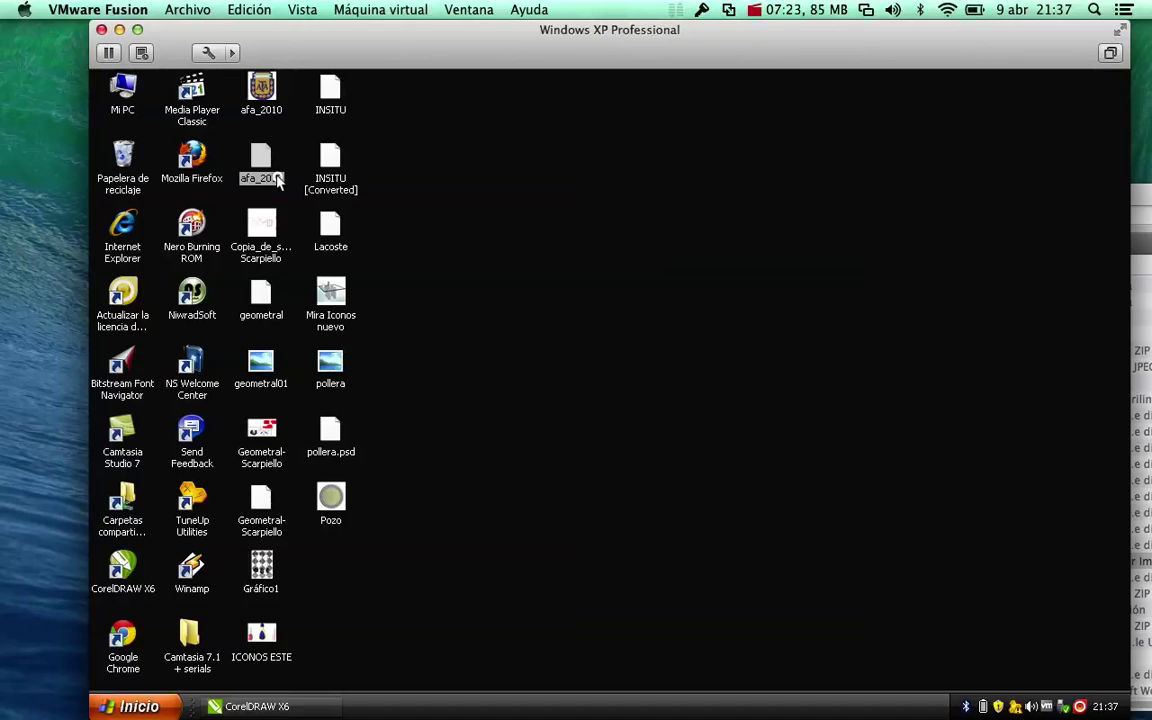
left_click_drag(276, 176, 65, 183)
Drop afa_2010.eps onto the Illustrator Dock icon and open it in CMYK colour mode.
left_click_drag(296, 47, 500, 205)
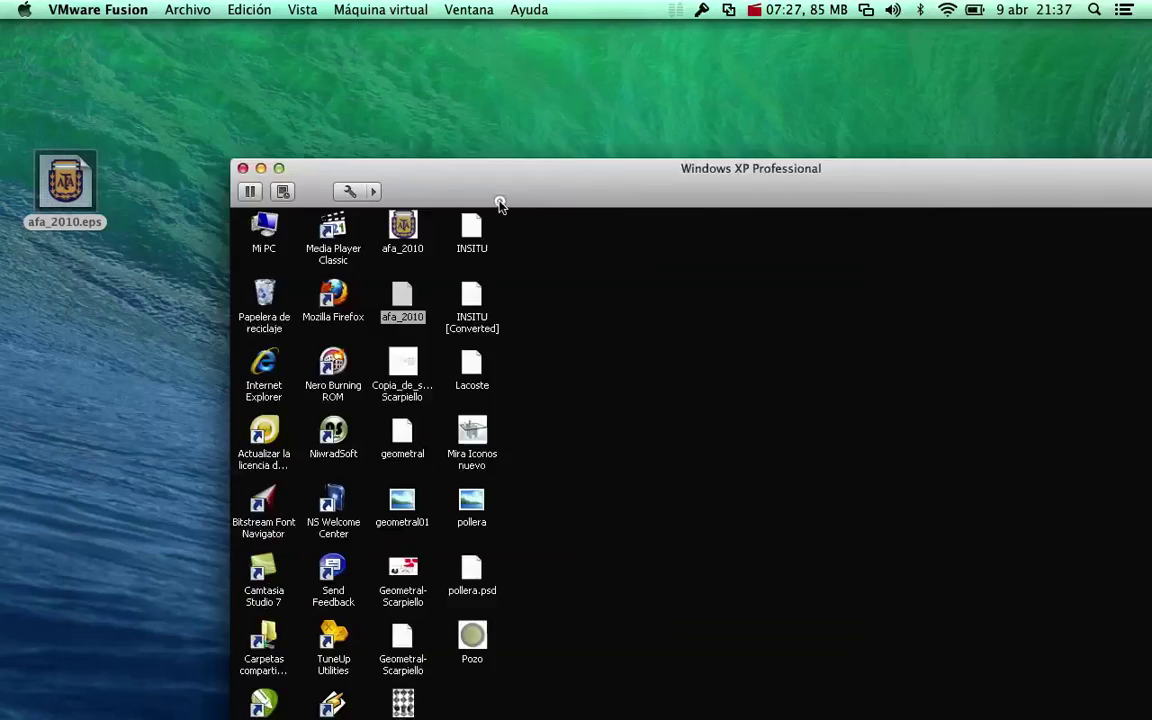
left_click(65, 183)
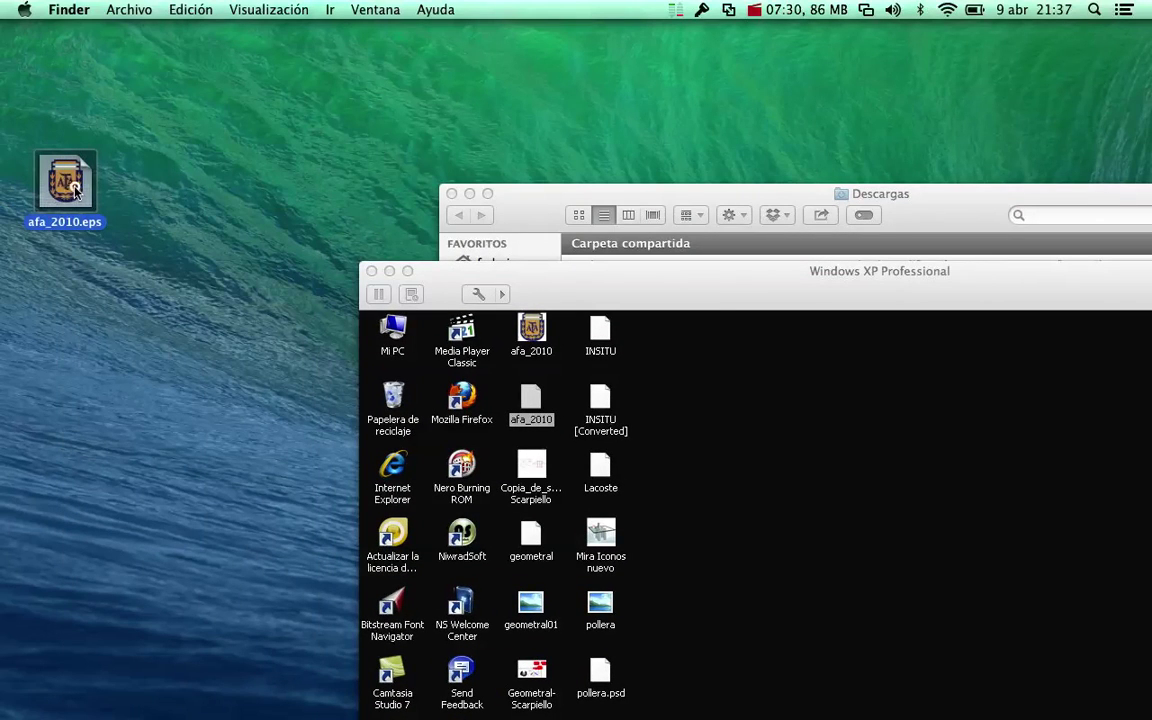
left_click_drag(75, 190, 45, 452)
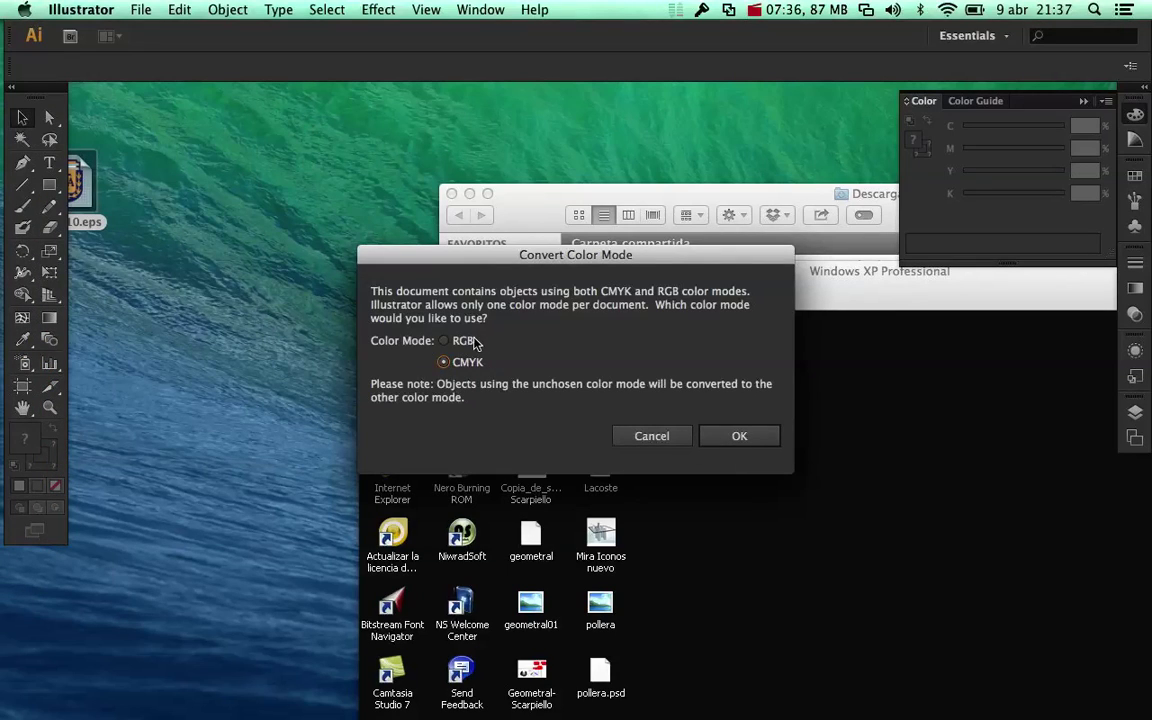
left_click(738, 436)
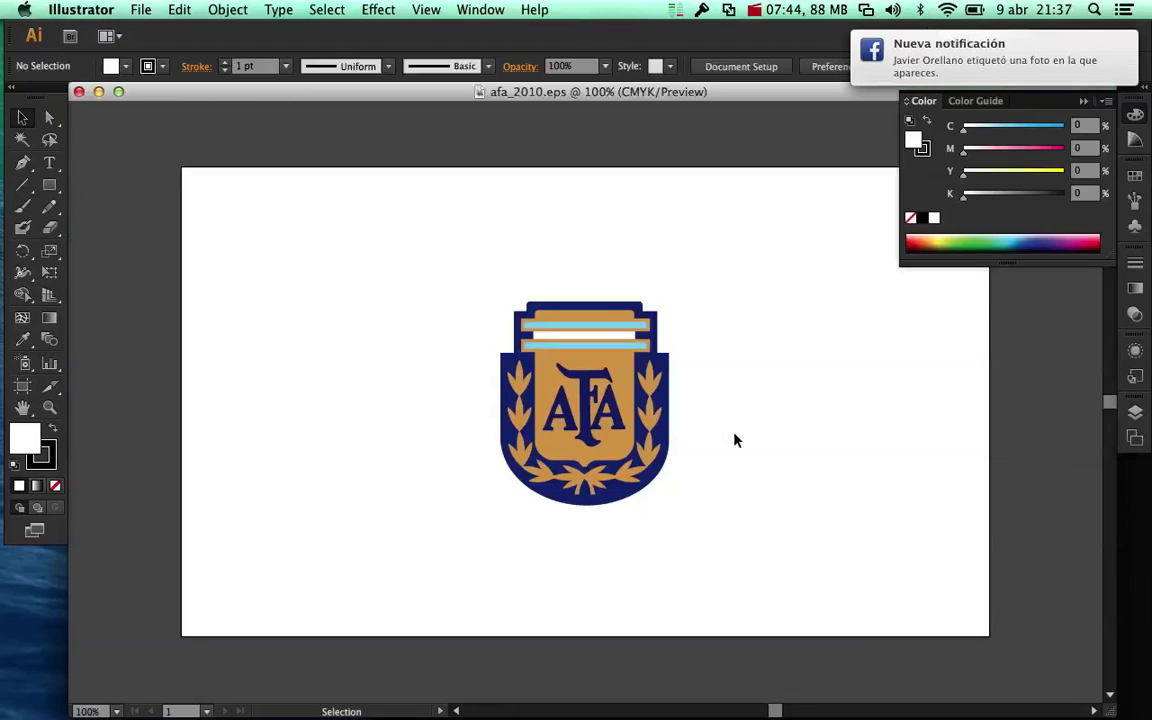
Zoom the AFA logo to 200% and enter its group for editing.
left_click(658, 432)
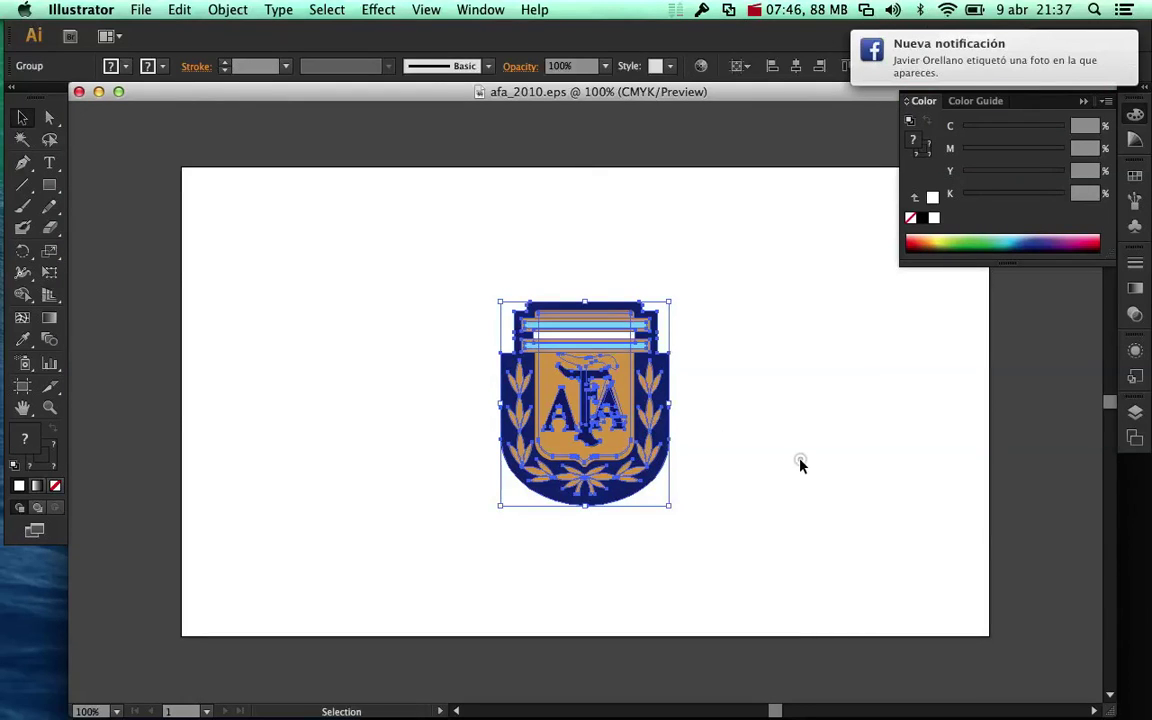
left_click(797, 465)
key("space")
left_click(682, 427, "super")
left_click(600, 415, "super")
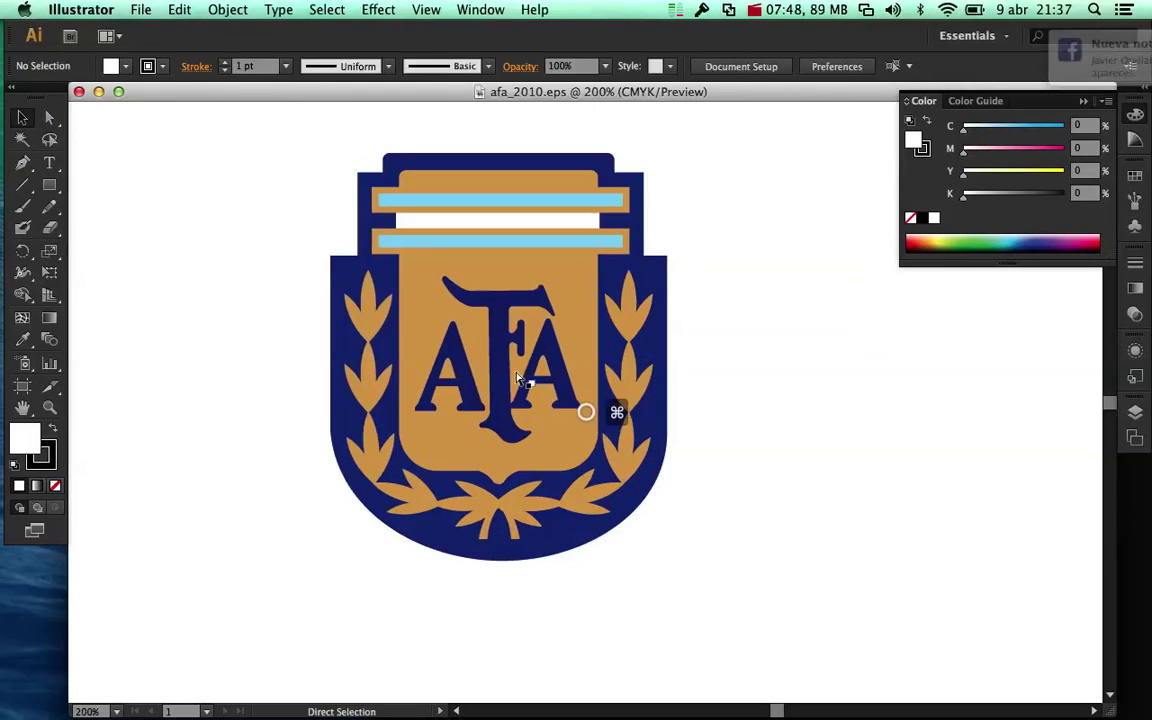
left_click(490, 357)
double_click(497, 357)
Drag the AFA letters, tan inner shield and navy backing shield apart.
left_click(689, 368)
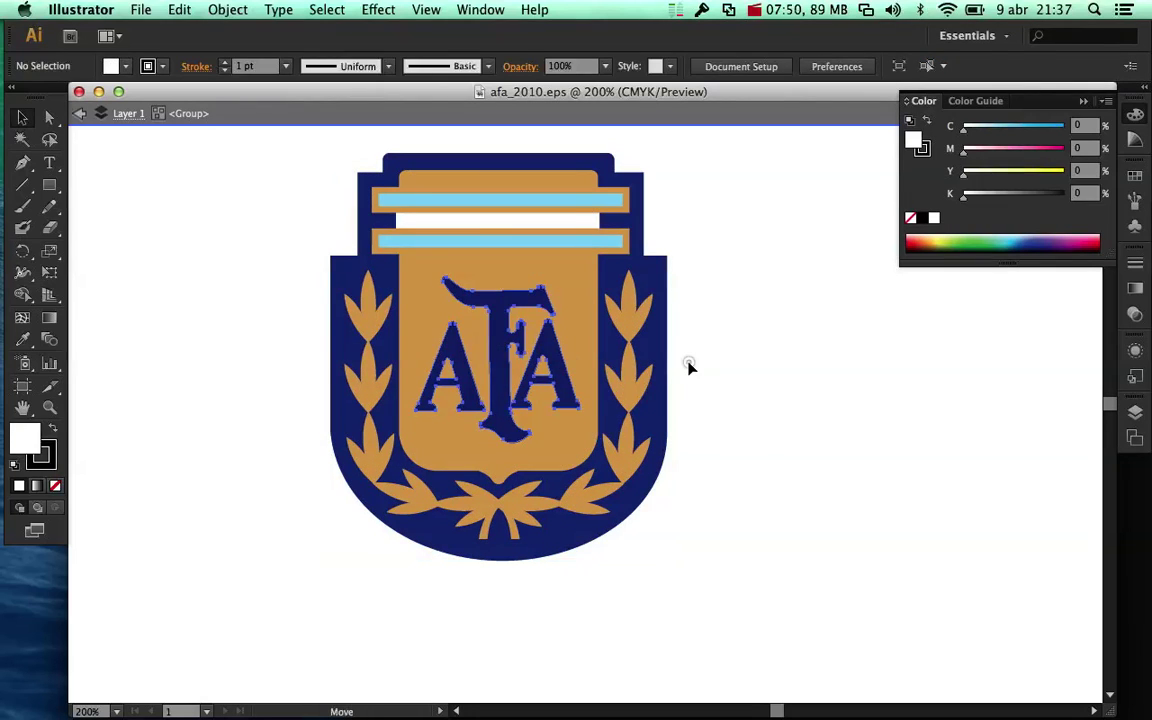
left_click_drag(505, 378, 760, 362)
left_click(522, 360)
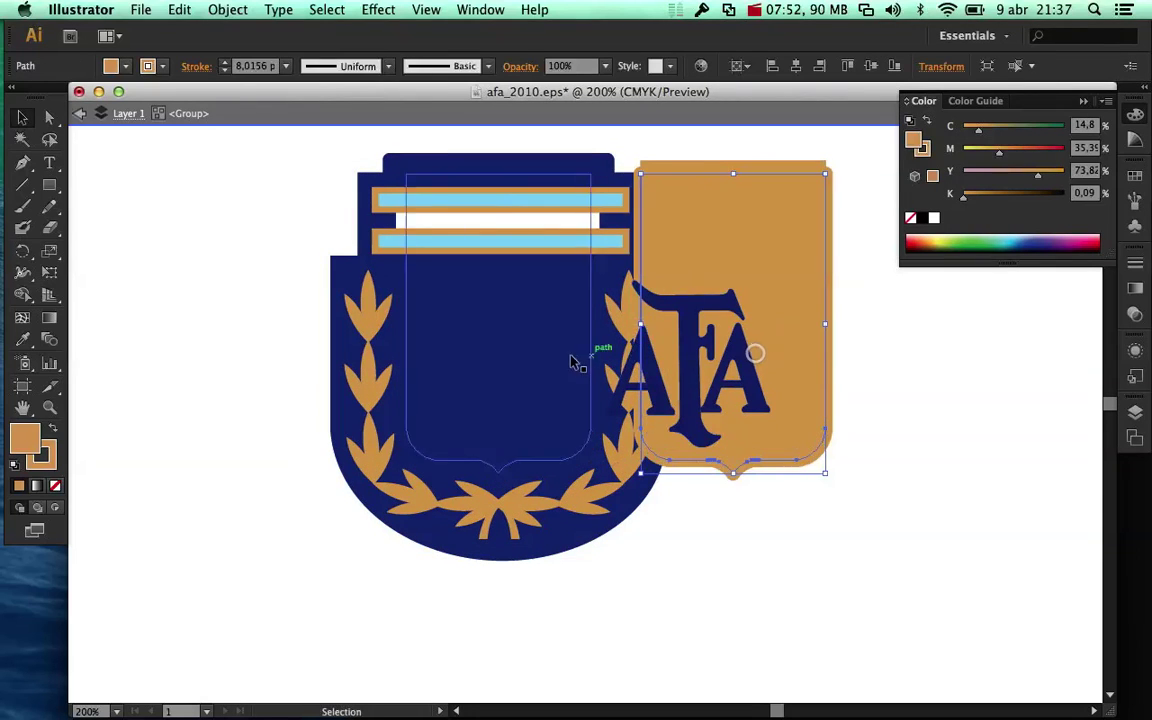
mouse_move(576, 360)
left_mouse_down()
mouse_move(520, 365)
mouse_move(761, 360)
mouse_move(506, 363)
mouse_move(770, 356)
left_mouse_up()
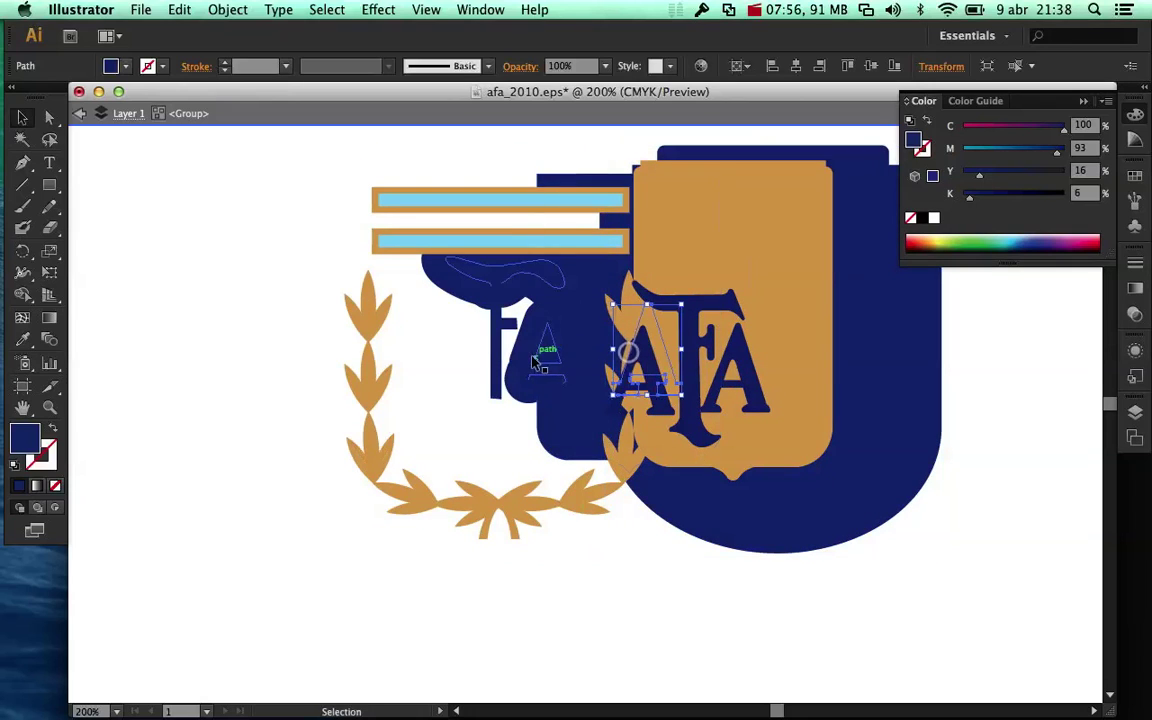
left_click_drag(590, 368, 420, 405)
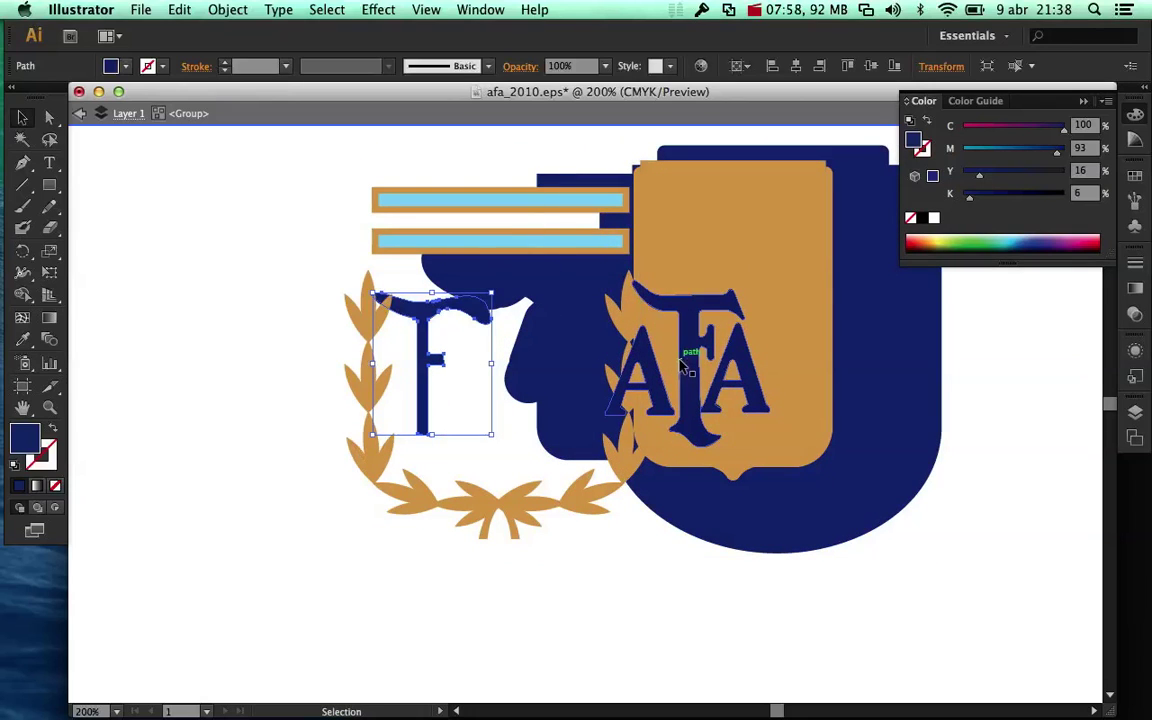
Undo the moves to reassemble the badge, then close afa_2010.eps without saving.
key("a")
key("ctrl+z")
key("ctrl+z")
key("ctrl+z")
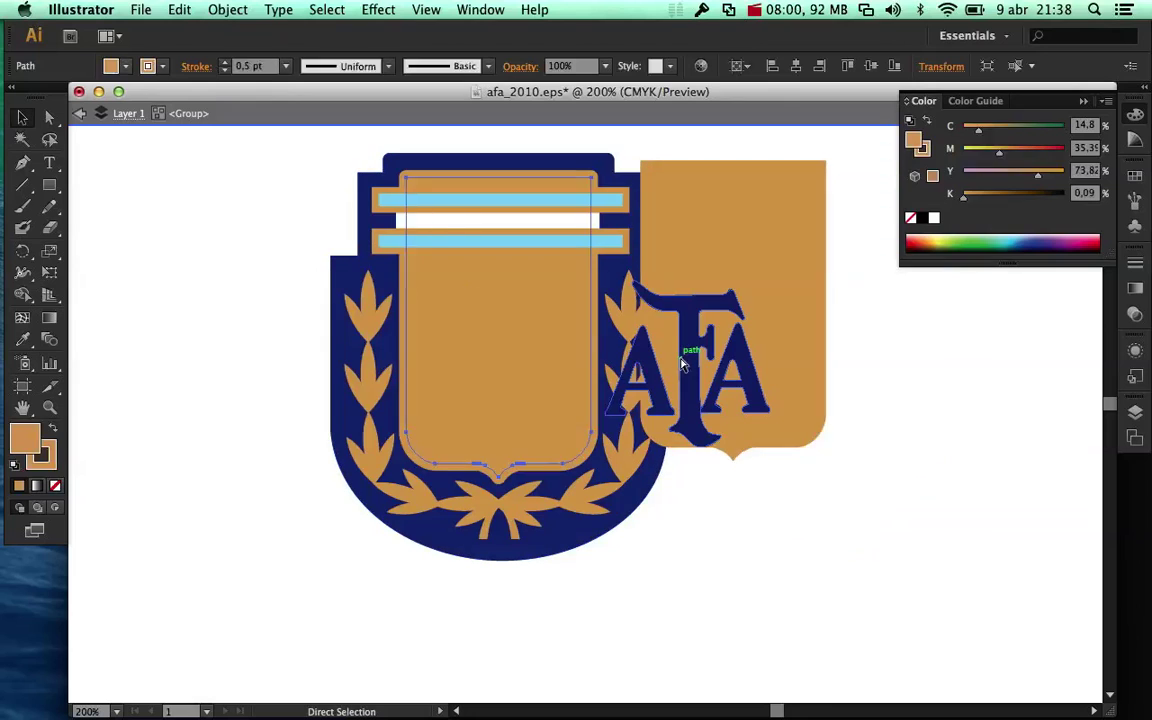
key("ctrl+z")
key("v")
left_click(776, 358)
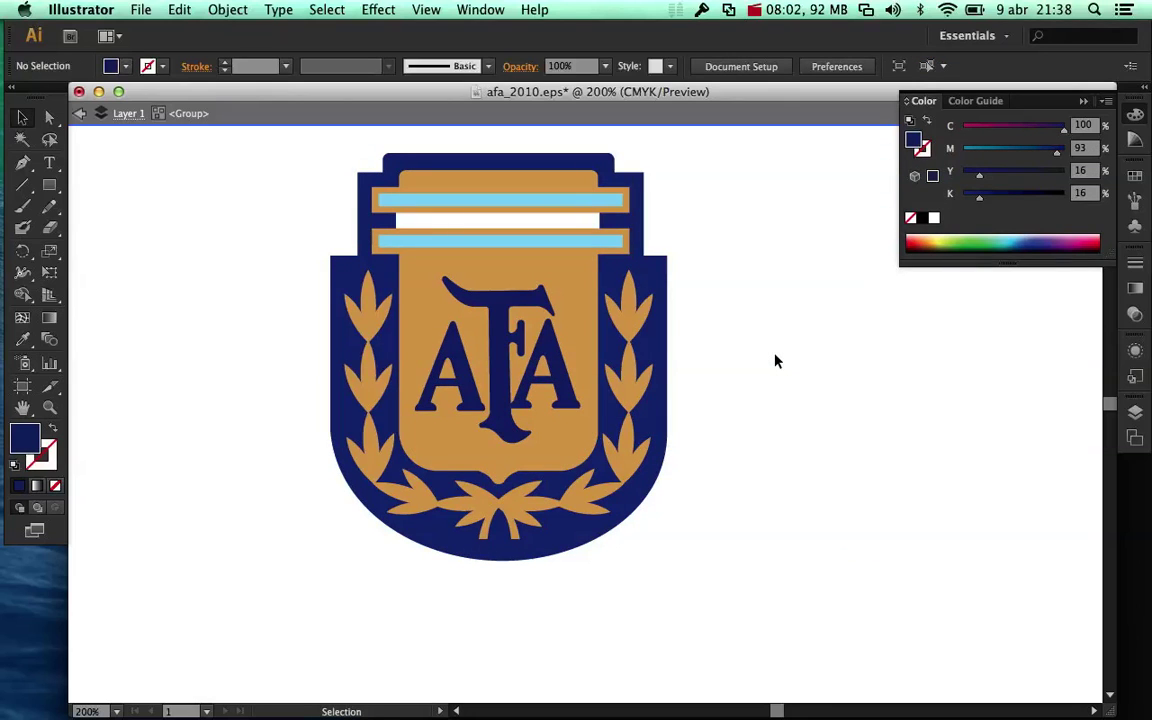
key("super+w")
left_click(573, 407)
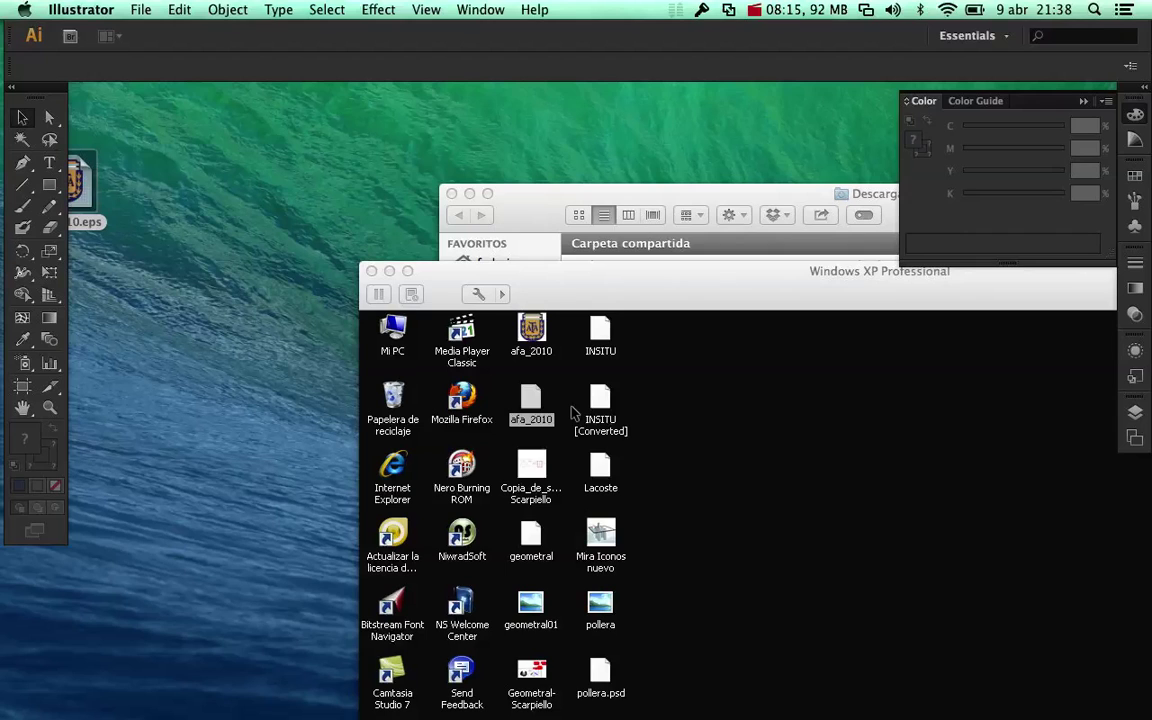
Suspend the Windows XP virtual machine and close the Descargas Finder window.
mouse_move(635, 270)
left_mouse_down()
mouse_move(581, 218)
mouse_move(333, 181)
mouse_move(360, 156)
left_mouse_up()
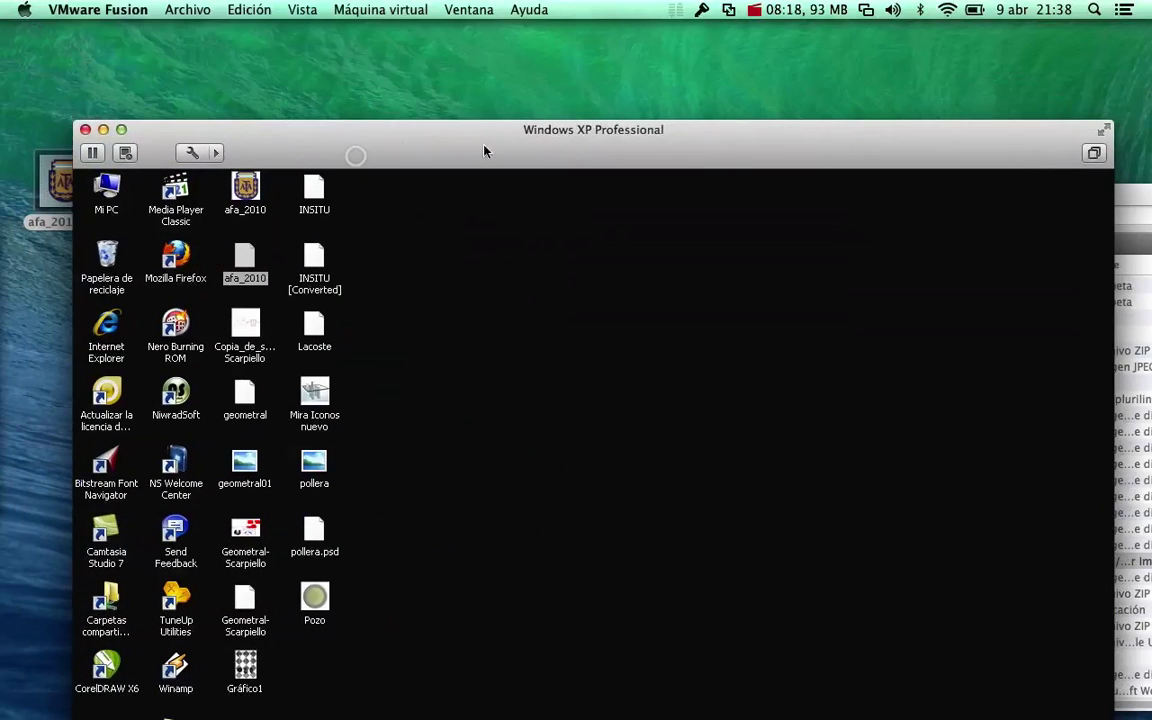
left_click(90, 153)
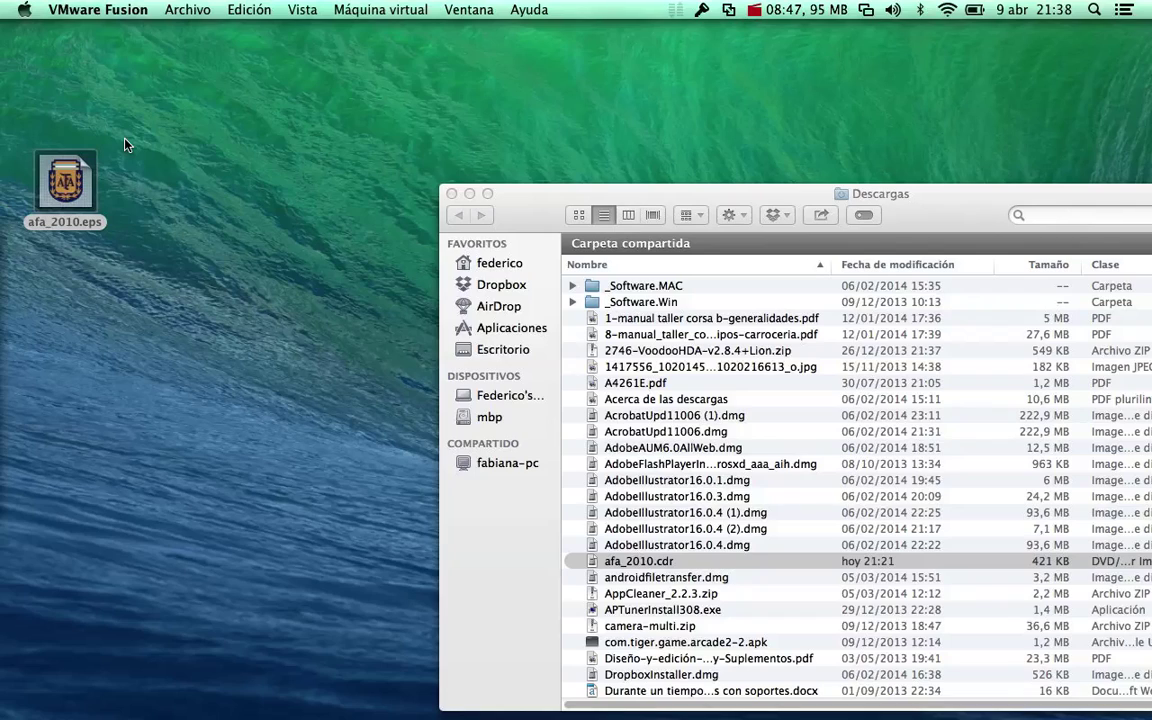
left_click_drag(519, 211, 257, 86)
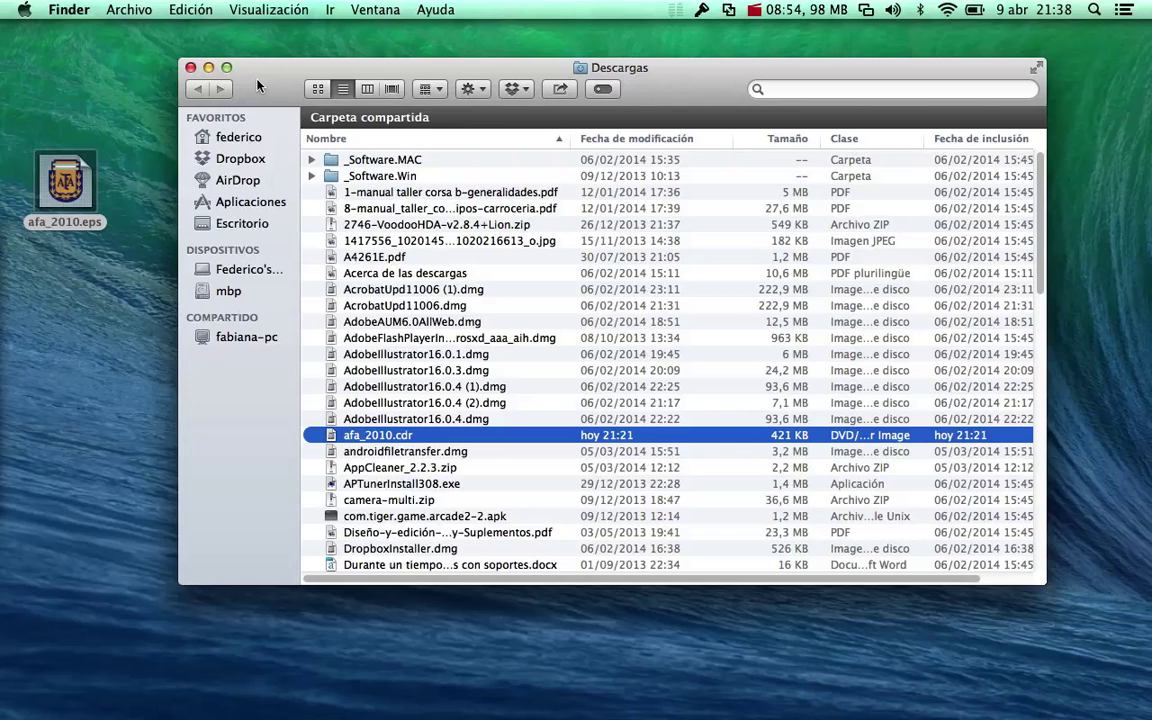
key("super+w")
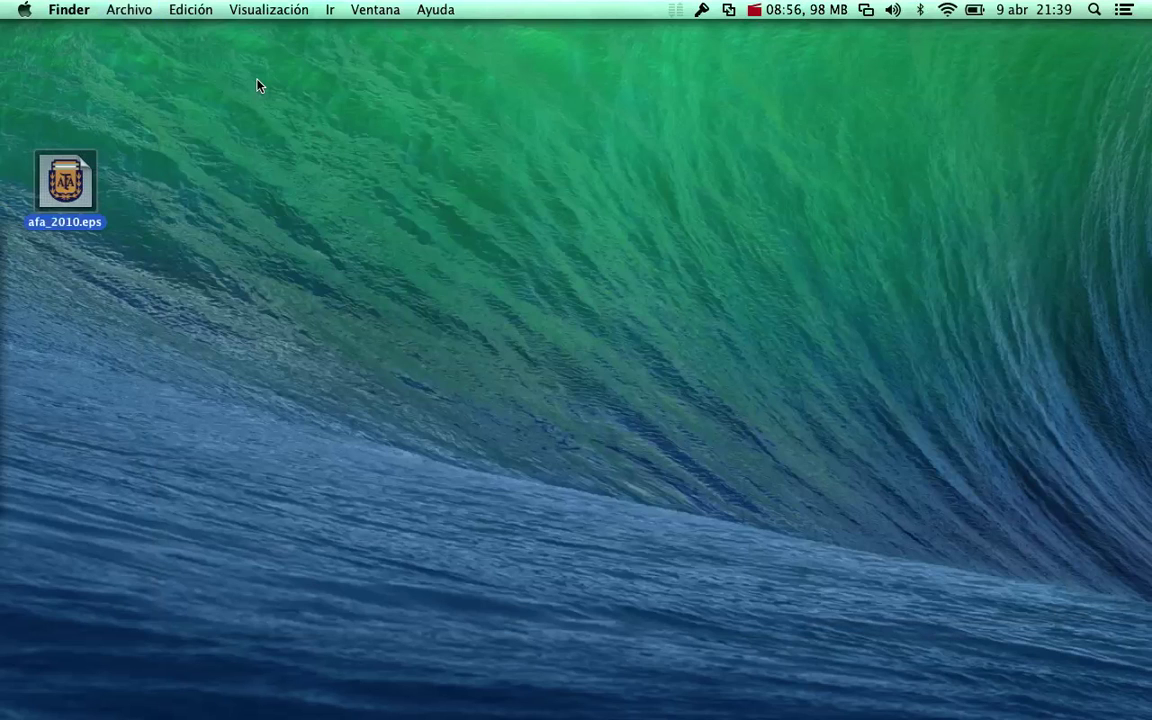
left_click(781, 12)
left_click(781, 12)
left_click(781, 12)
left_click(781, 12)
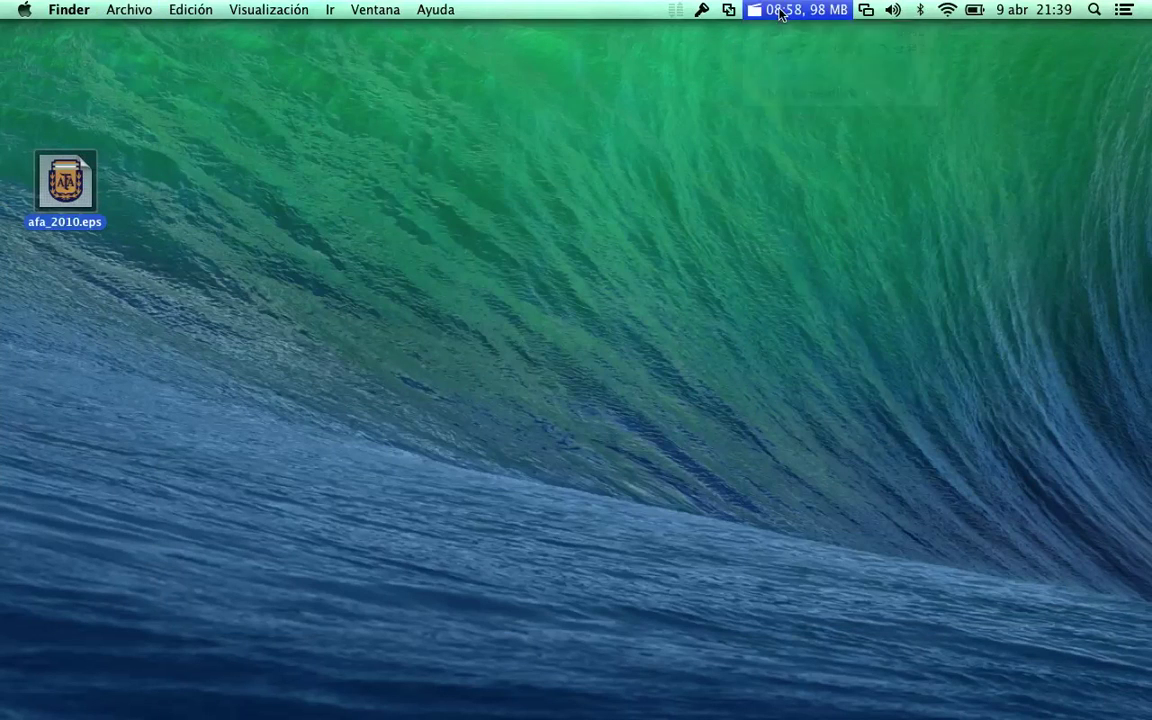